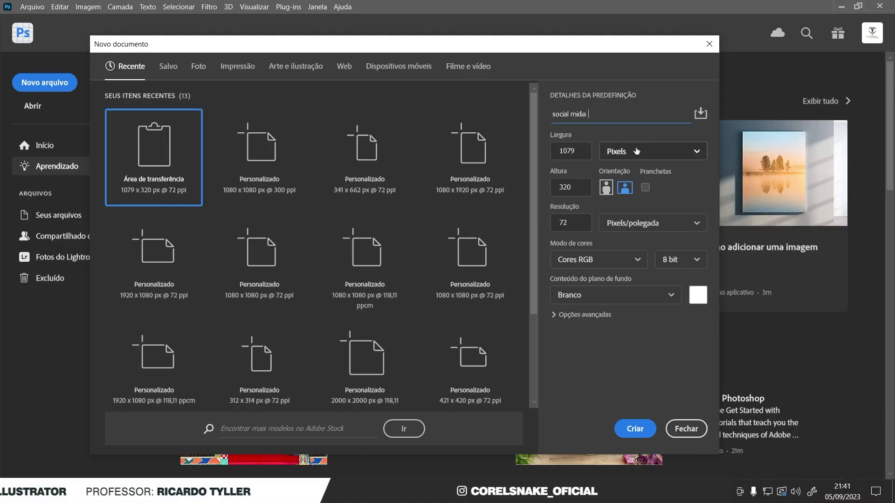
Leave the PETSHOP image folder and bring up the Photoshop home screen
{"action": "left_click", "coordinate": [670, 295]}
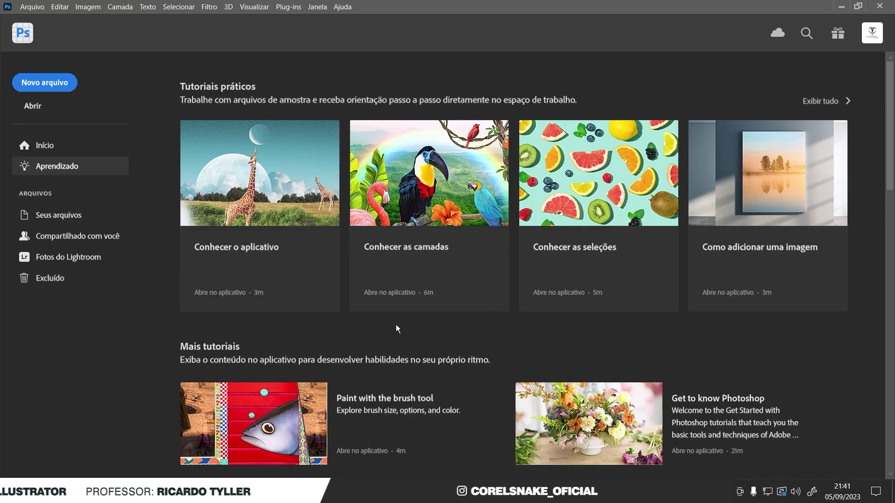
Start a new blank document named 'social midia'
{"action": "left_click", "coordinate": [32, 6]}
{"action": "left_click", "coordinate": [208, 41]}
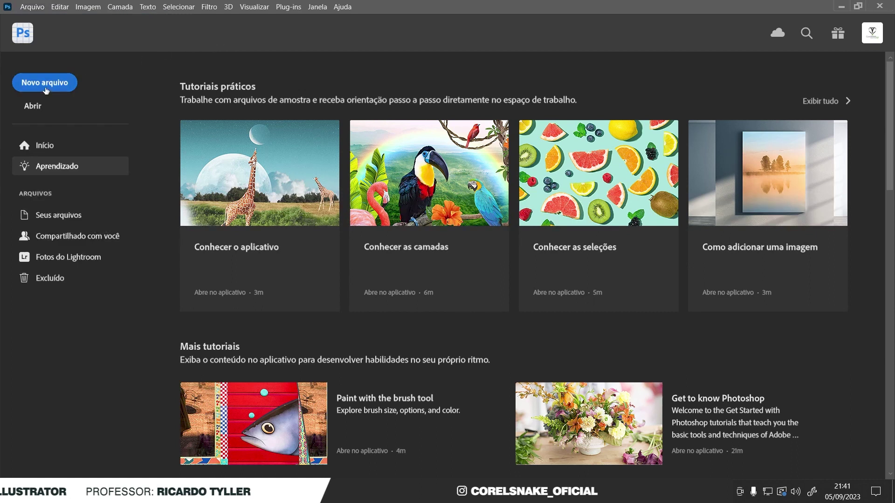
{"action": "left_click", "coordinate": [46, 88]}
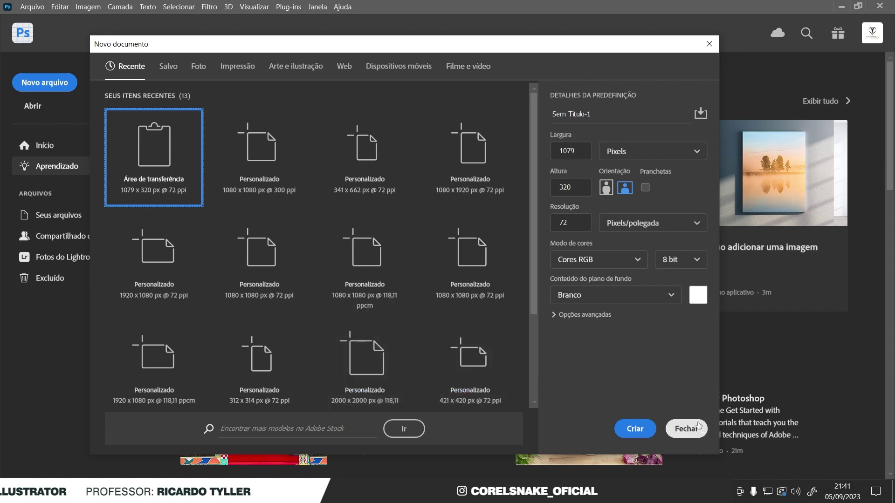
{"action": "left_click_drag", "start_coordinate": [608, 114], "coordinate": [539, 117]}
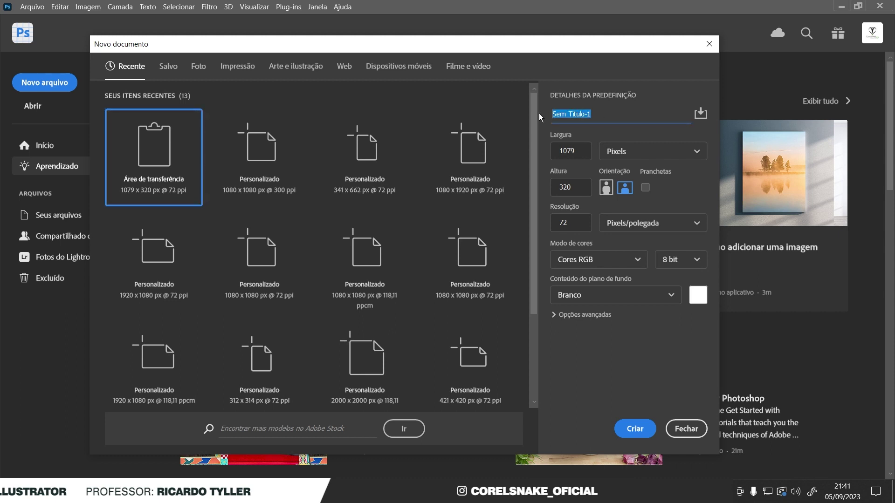
{"action": "type", "text": "pet"}
{"action": "key", "text": "BackSpace"}
{"action": "key", "text": "BackSpace"}
{"action": "key", "text": "BackSpace"}
{"action": "type", "text": "social midia"}
Set the document size to 1080 × 1080 px and check the 72 ppi resolution
{"action": "left_click_drag", "start_coordinate": [576, 151], "coordinate": [555, 153]}
{"action": "type", "text": "1080"}
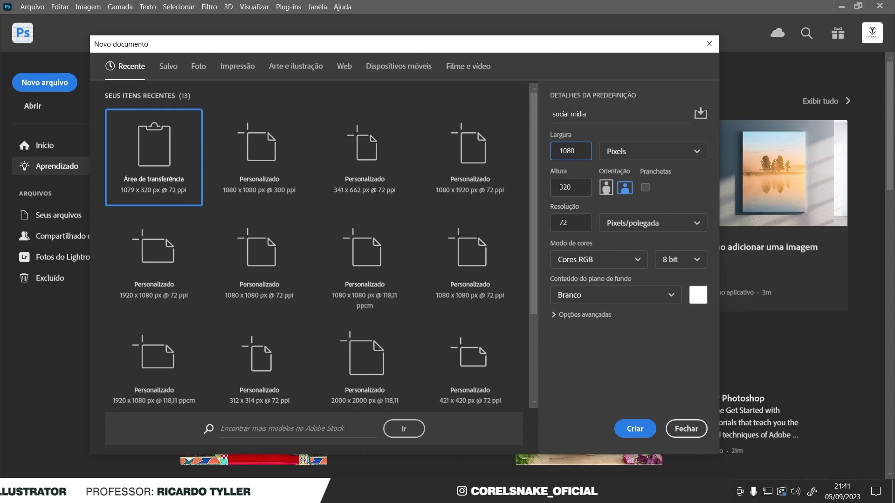
{"action": "left_click_drag", "start_coordinate": [577, 184], "coordinate": [557, 187]}
{"action": "type", "text": "1080"}
{"action": "left_click", "coordinate": [587, 154]}
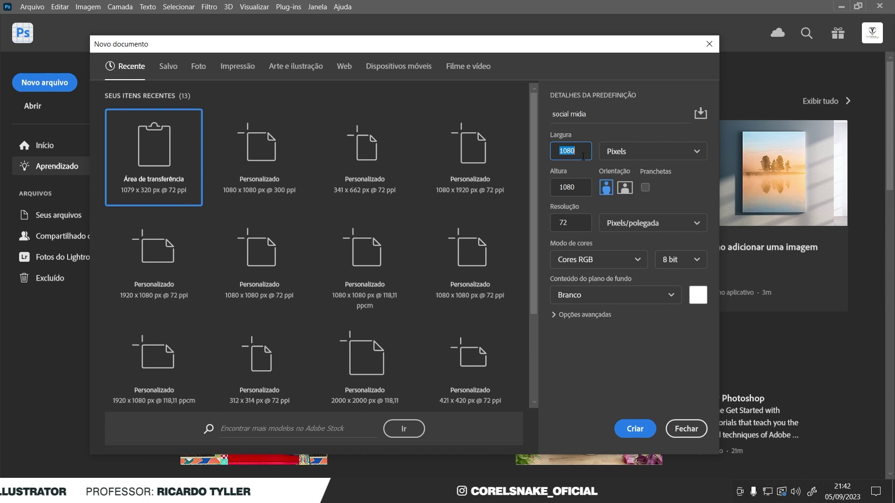
{"action": "left_click", "coordinate": [578, 224]}
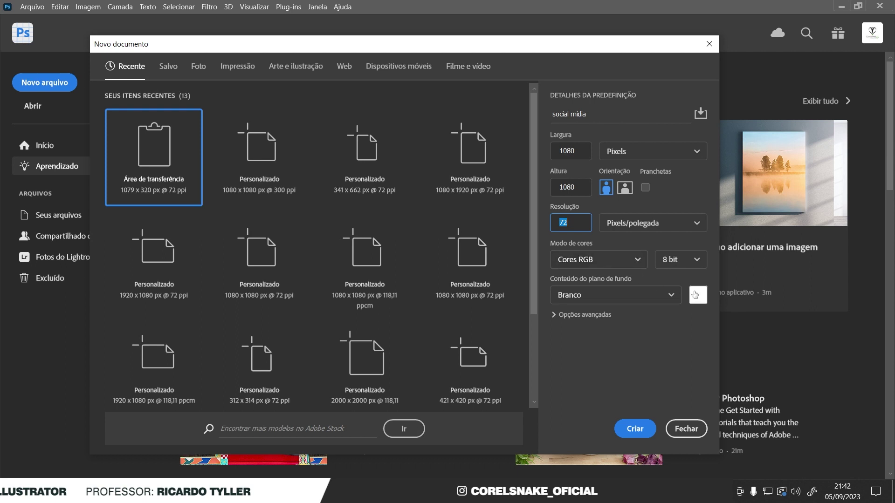
Choose a custom white background colour and create the 1080 × 1080 document
{"action": "left_click", "coordinate": [615, 295]}
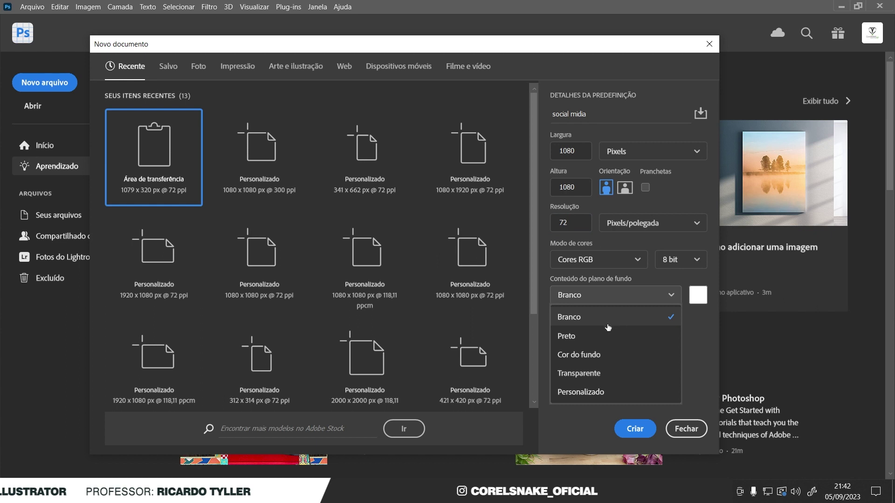
{"action": "left_click", "coordinate": [701, 342]}
{"action": "left_click", "coordinate": [699, 299]}
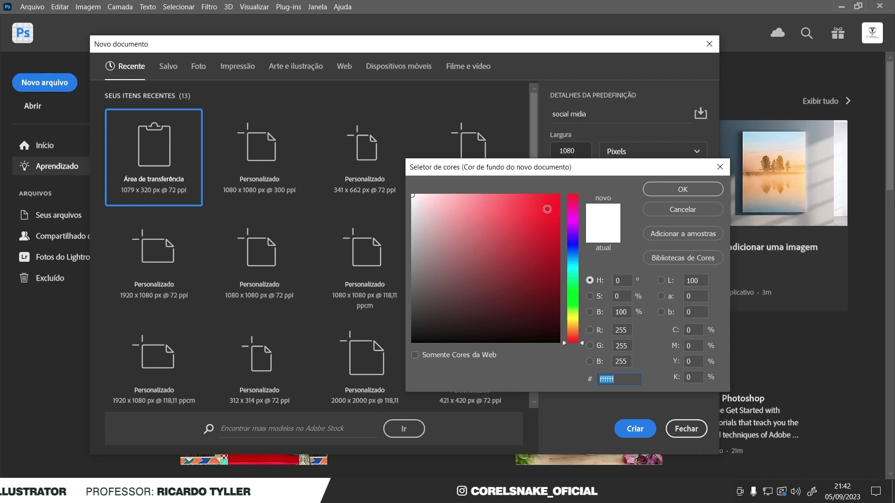
{"action": "left_click", "coordinate": [689, 189]}
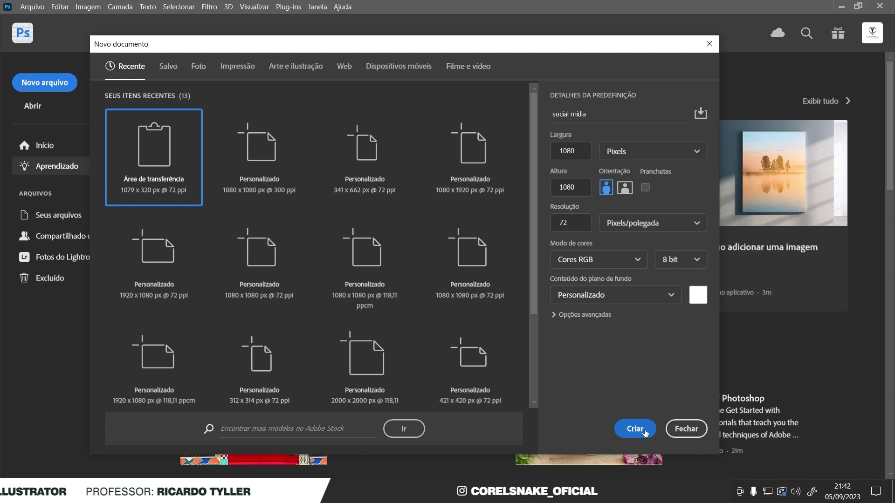
{"action": "left_click", "coordinate": [553, 316]}
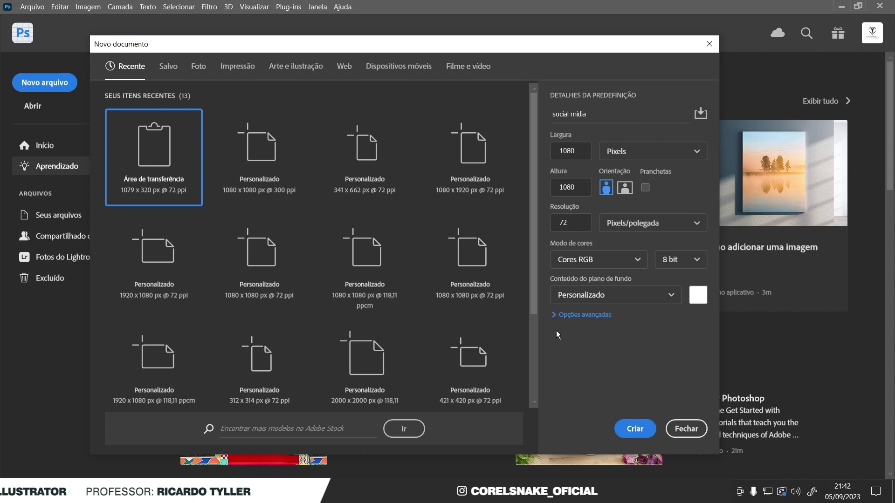
{"action": "left_click", "coordinate": [640, 428]}
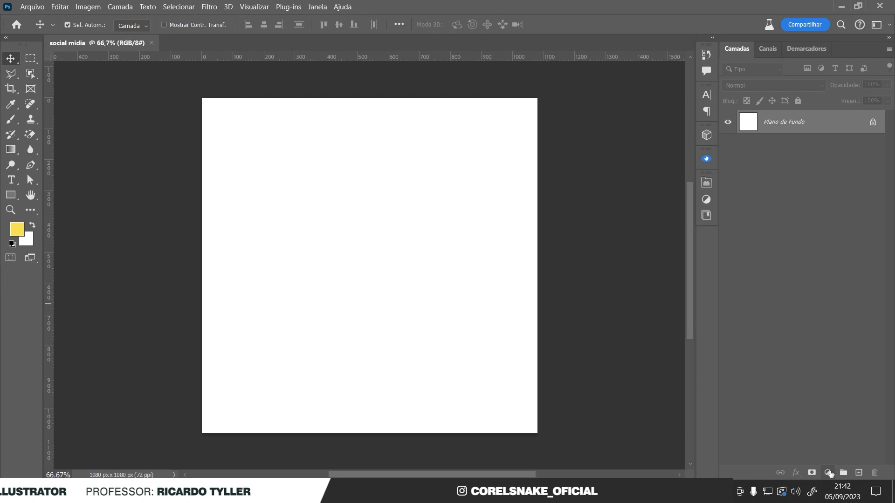
Add a solid-colour fill layer set to the saved cyan, then drag in the PETSHOP dog photo
{"action": "left_click", "coordinate": [828, 472]}
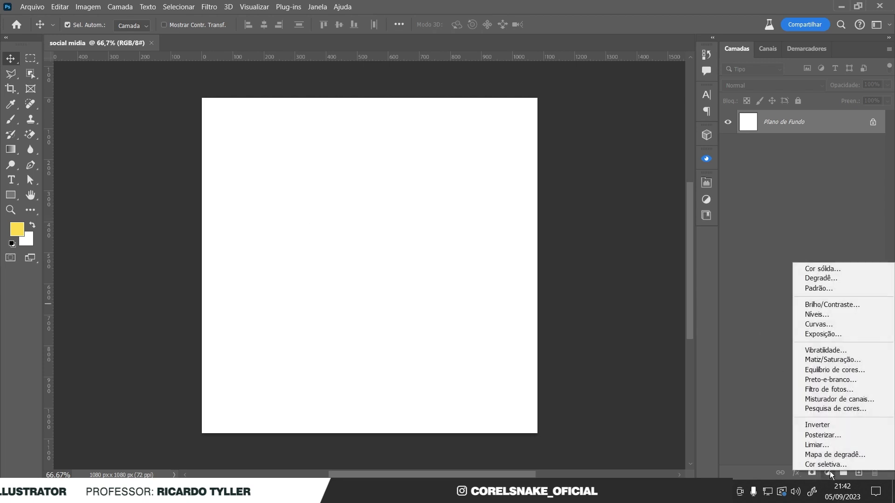
{"action": "left_click", "coordinate": [833, 268]}
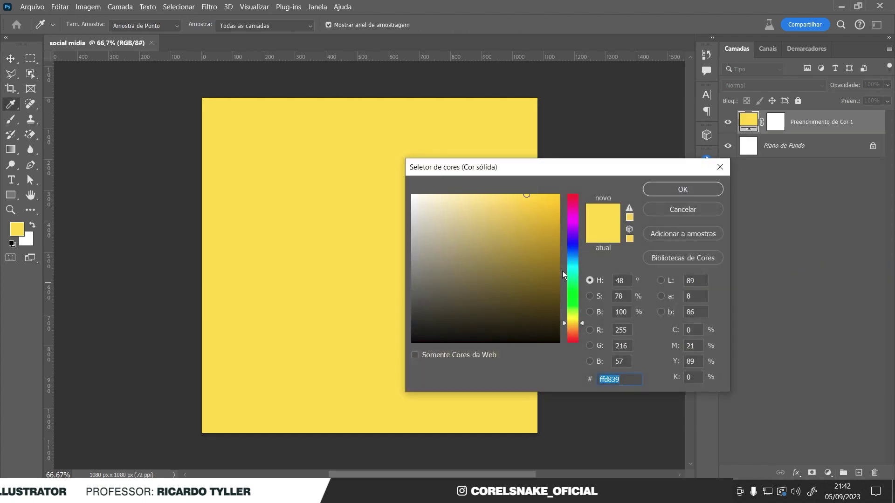
{"action": "left_click", "coordinate": [667, 188]}
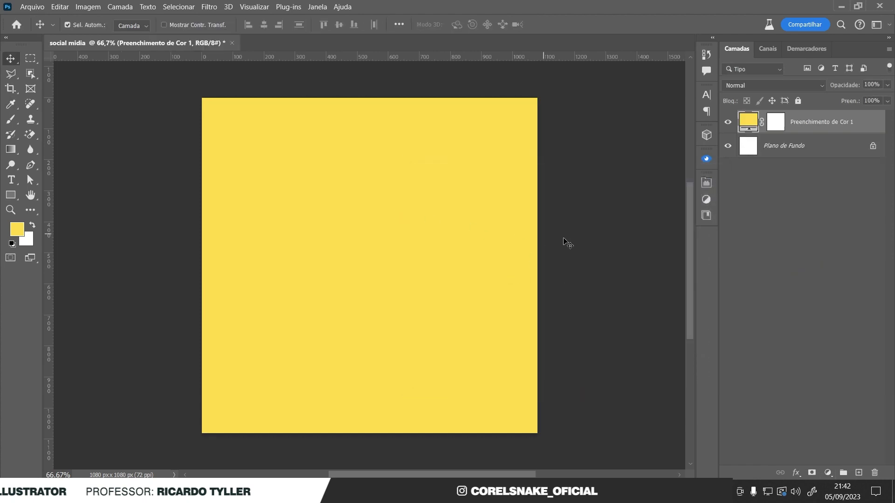
{"action": "left_click", "coordinate": [708, 216]}
{"action": "left_click", "coordinate": [575, 149]}
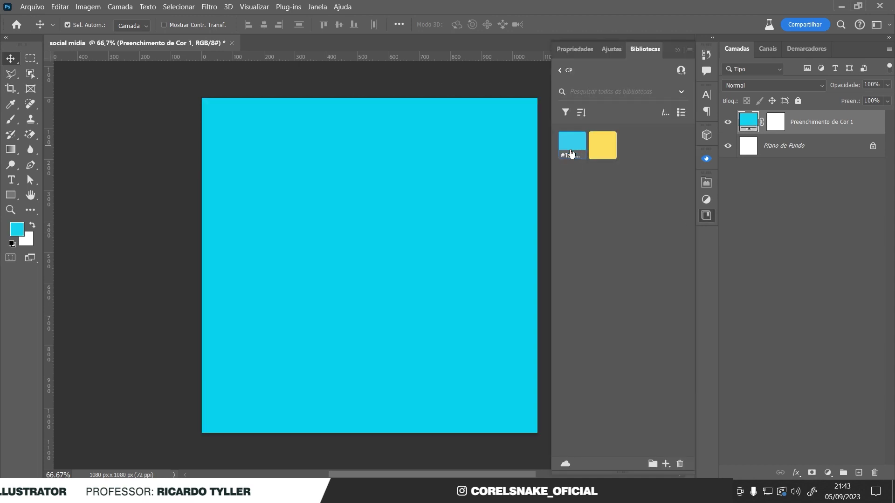
{"action": "left_click", "coordinate": [706, 216]}
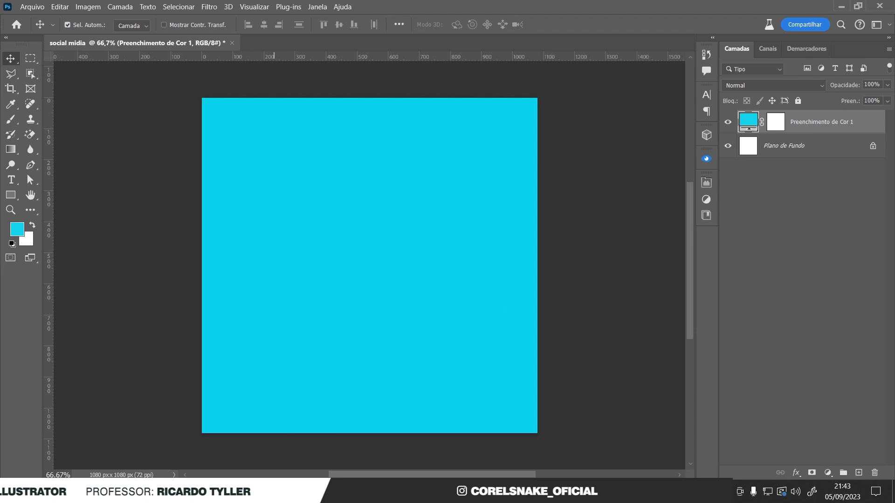
{"action": "left_click", "coordinate": [250, 396]}
{"action": "mouse_move", "coordinate": [357, 97]}
{"action": "left_mouse_down"}
{"action": "mouse_move", "coordinate": [485, 258]}
{"action": "mouse_move", "coordinate": [474, 501]}
{"action": "mouse_move", "coordinate": [401, 358]}
{"action": "left_mouse_up"}
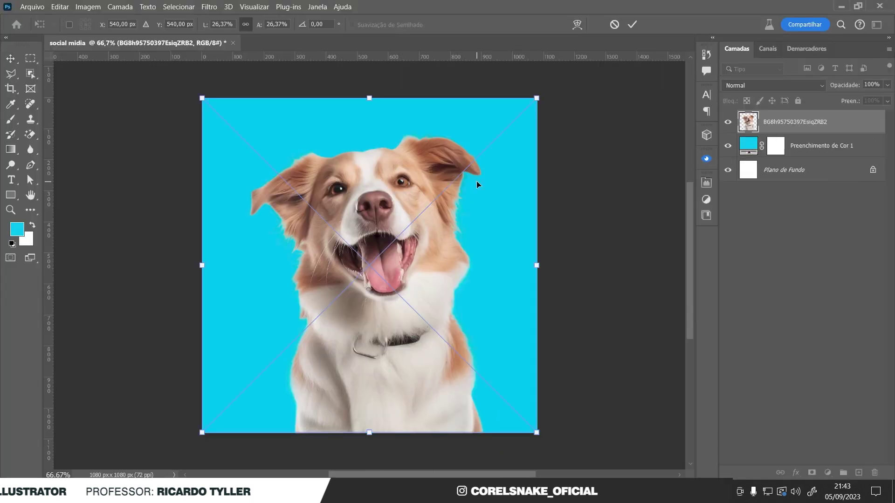
Shrink the dog photo and position it along the bottom edge of the canvas
{"action": "left_click_drag", "start_coordinate": [536, 97], "coordinate": [514, 143]}
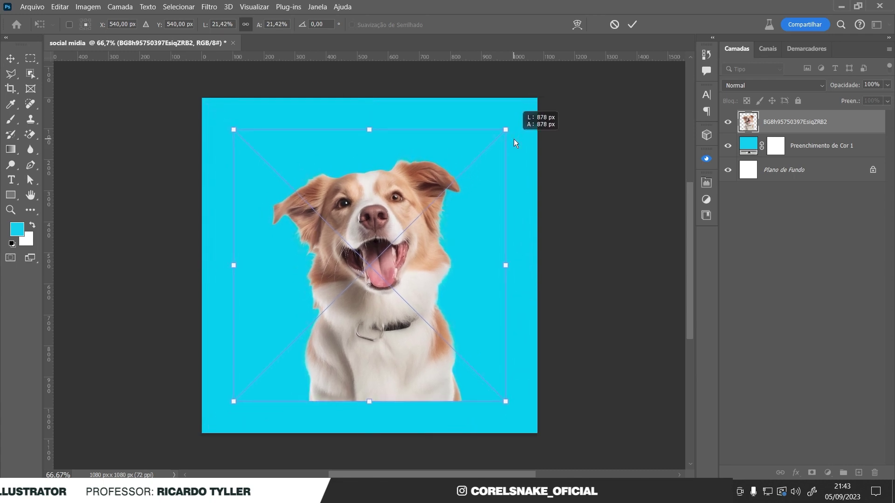
{"action": "left_click_drag", "start_coordinate": [514, 143], "coordinate": [519, 130]}
{"action": "mouse_move", "coordinate": [418, 237]}
{"action": "left_mouse_down"}
{"action": "mouse_move", "coordinate": [418, 279]}
{"action": "mouse_move", "coordinate": [418, 267]}
{"action": "left_mouse_up"}
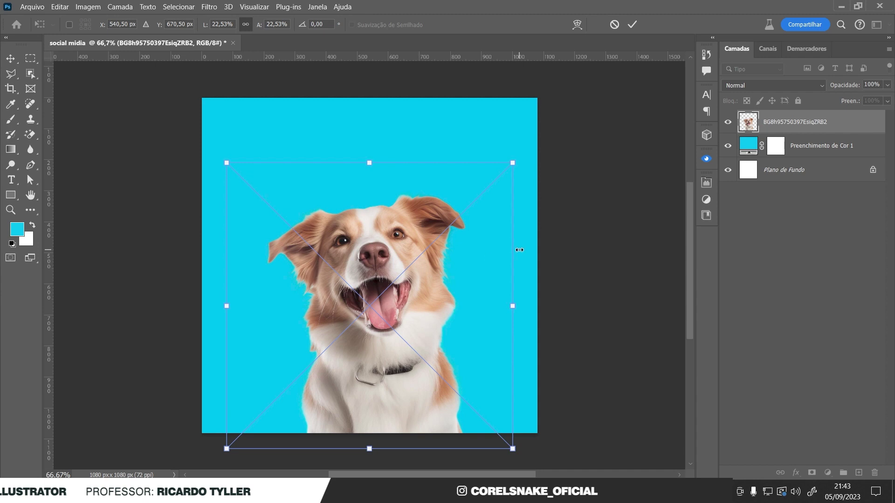
{"action": "key", "text": "Return"}
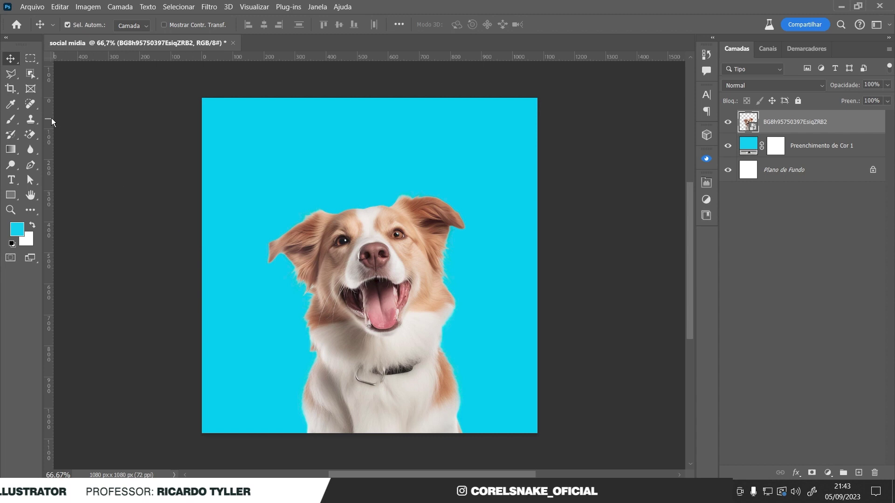
Add centre guides, keeping only the horizontal guide at 540 px
{"action": "left_click_drag", "start_coordinate": [49, 117], "coordinate": [366, 100]}
{"action": "mouse_move", "coordinate": [499, 56]}
{"action": "left_mouse_down"}
{"action": "mouse_move", "coordinate": [538, 186]}
{"action": "mouse_move", "coordinate": [542, 266]}
{"action": "left_mouse_up"}
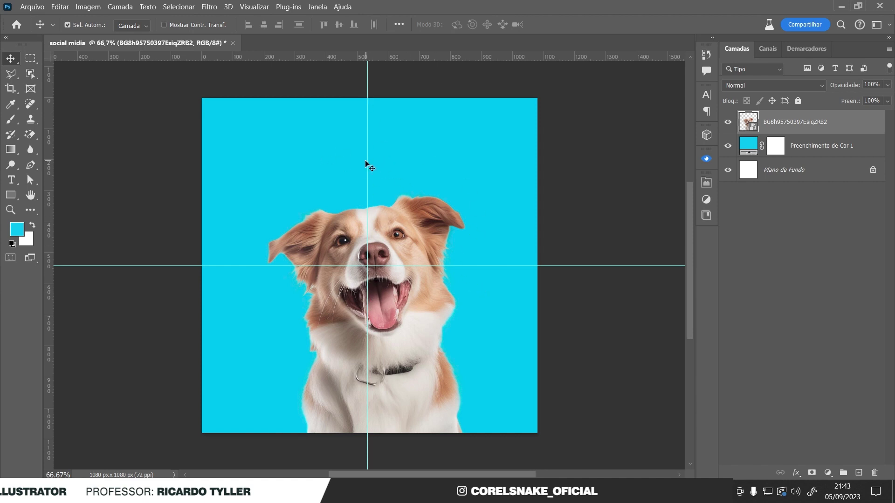
{"action": "left_click_drag", "start_coordinate": [367, 157], "coordinate": [47, 170]}
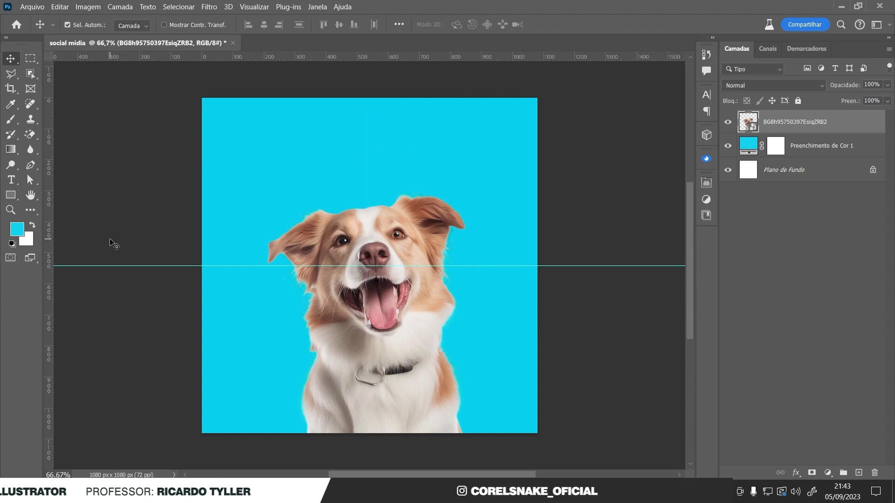
Replace the centre guide with a 2-column, 2-row guide layout with 0 px gutters
{"action": "left_click_drag", "start_coordinate": [116, 266], "coordinate": [204, 46]}
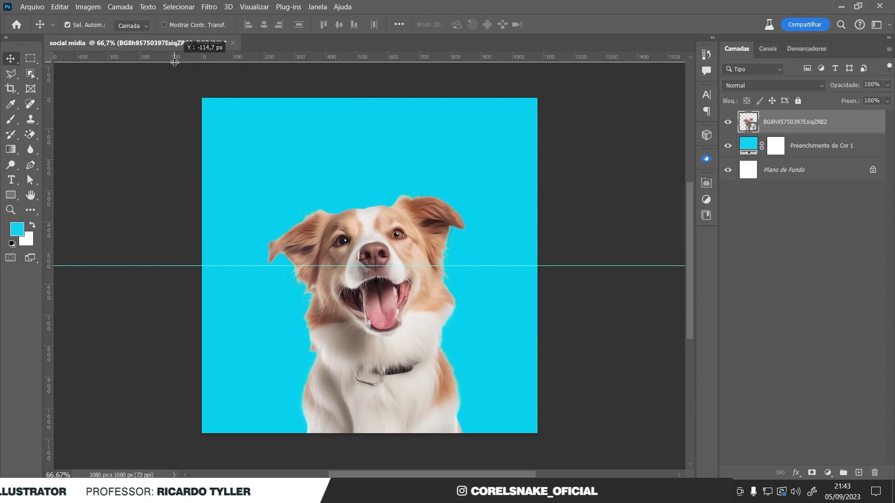
{"action": "left_click", "coordinate": [256, 7]}
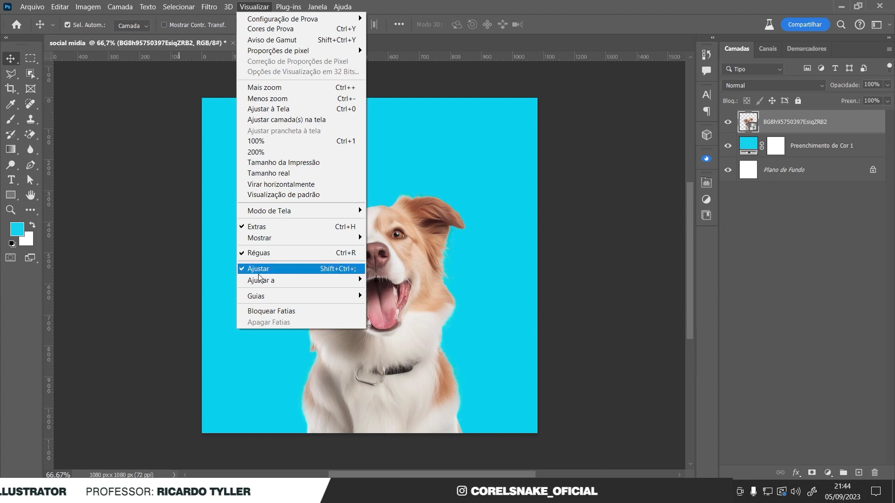
{"action": "mouse_move", "coordinate": [255, 296]}
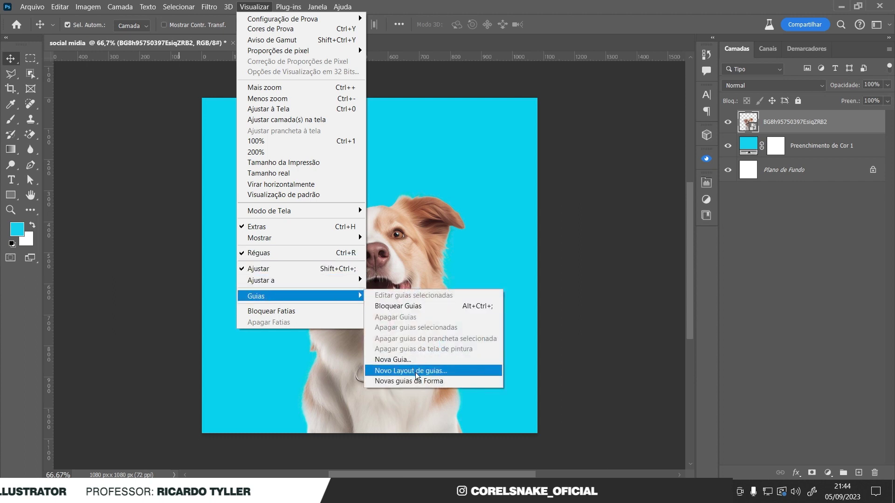
{"action": "left_click", "coordinate": [429, 376]}
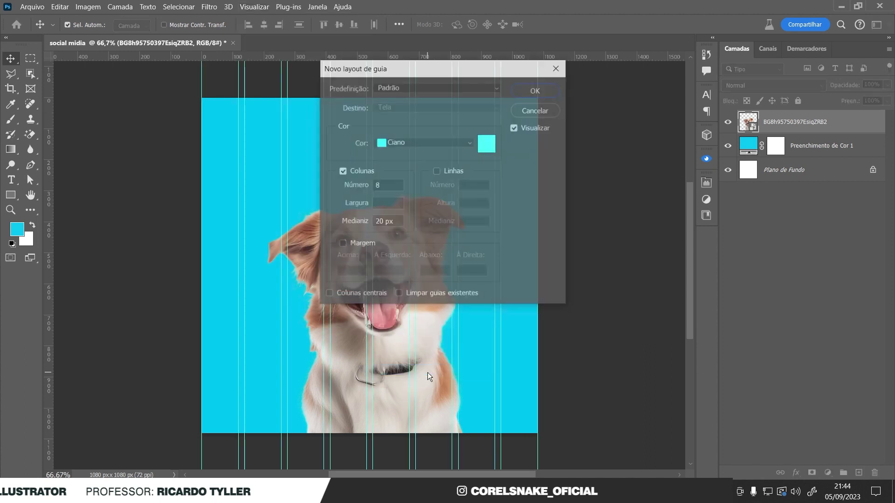
{"action": "left_click_drag", "start_coordinate": [421, 67], "coordinate": [652, 142]}
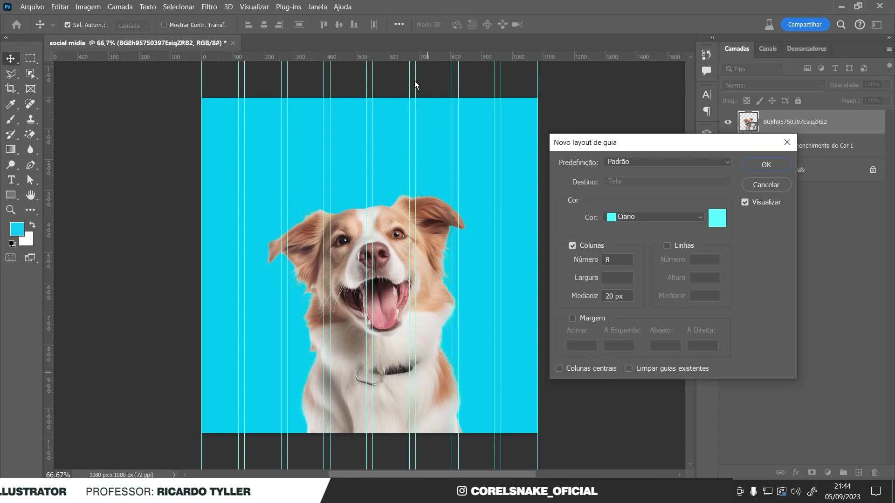
{"action": "left_click", "coordinate": [668, 245]}
{"action": "left_click", "coordinate": [699, 260]}
{"action": "type", "text": "2"}
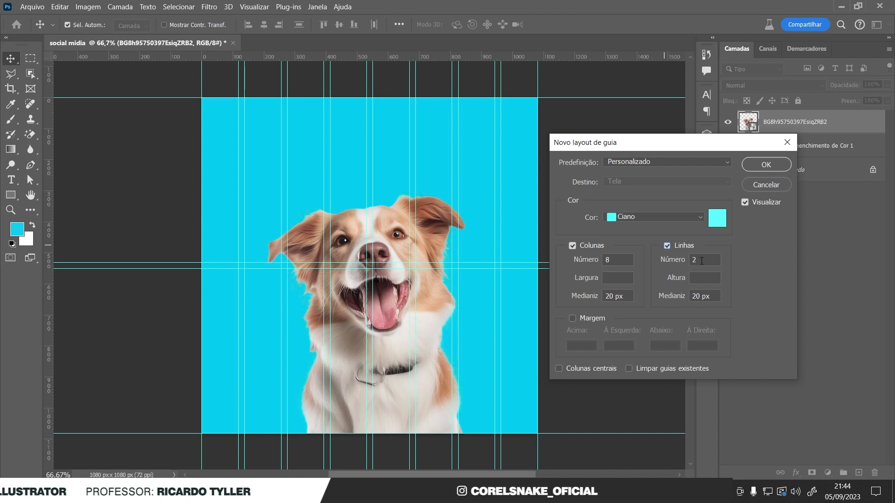
{"action": "double_click", "coordinate": [630, 261]}
{"action": "type", "text": "2"}
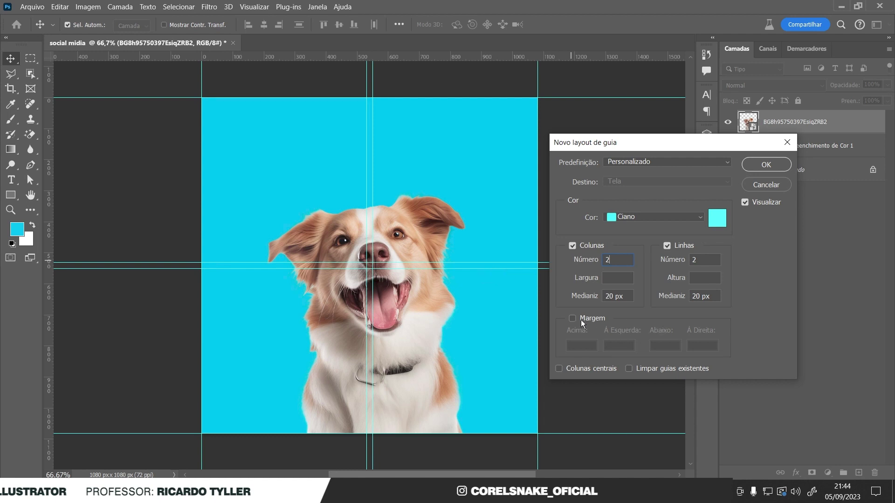
{"action": "double_click", "coordinate": [616, 296]}
{"action": "type", "text": "0"}
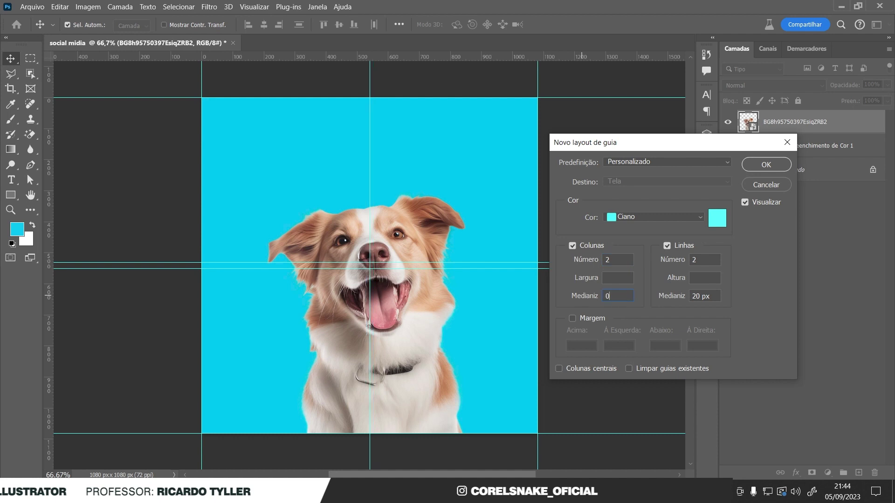
{"action": "double_click", "coordinate": [704, 297]}
{"action": "type", "text": "0"}
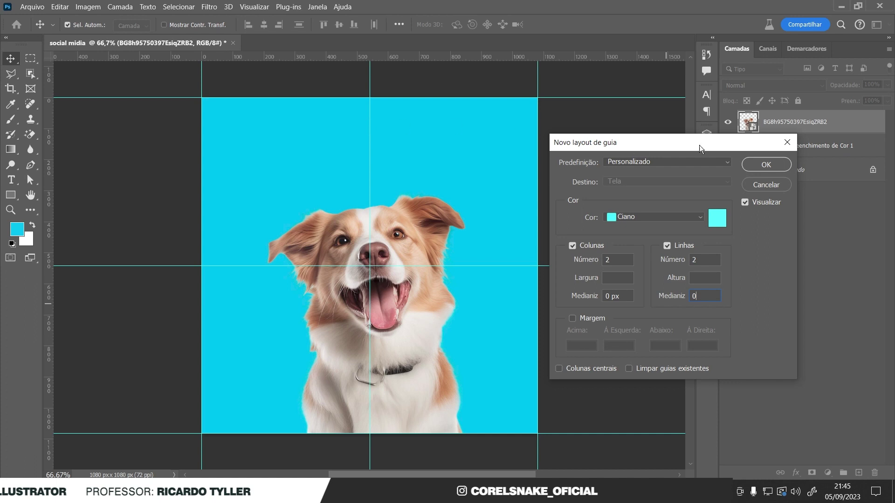
{"action": "left_click", "coordinate": [765, 168]}
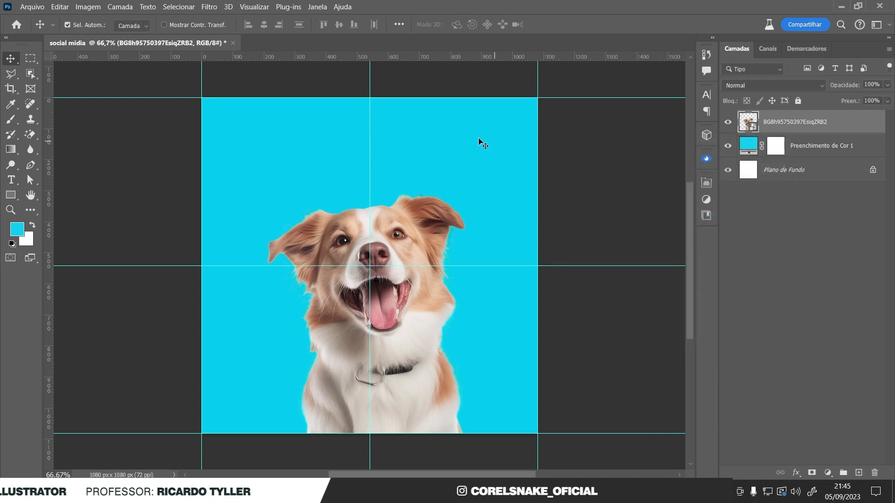
Remove the four edge guides and nudge the dog slightly lower
{"action": "left_click_drag", "start_coordinate": [202, 80], "coordinate": [52, 85]}
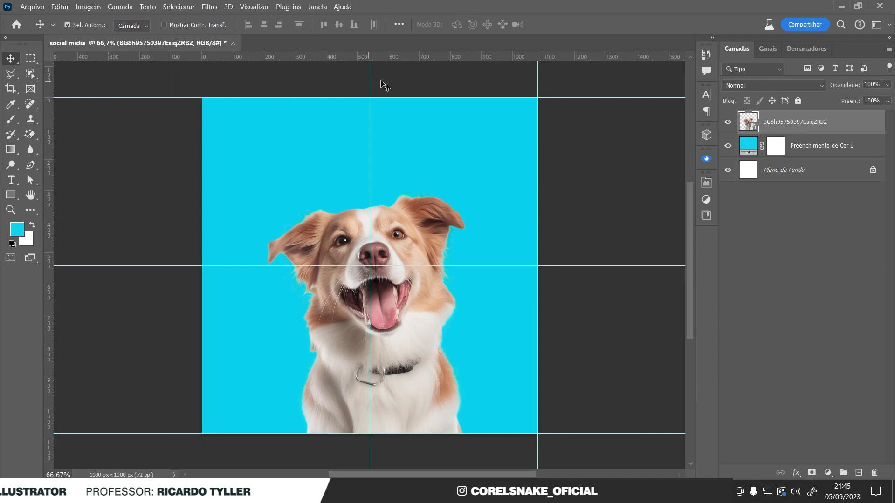
{"action": "left_click_drag", "start_coordinate": [537, 88], "coordinate": [49, 98]}
{"action": "left_click_drag", "start_coordinate": [189, 98], "coordinate": [188, 55]}
{"action": "left_click_drag", "start_coordinate": [177, 433], "coordinate": [185, 55]}
{"action": "left_click", "coordinate": [164, 110]}
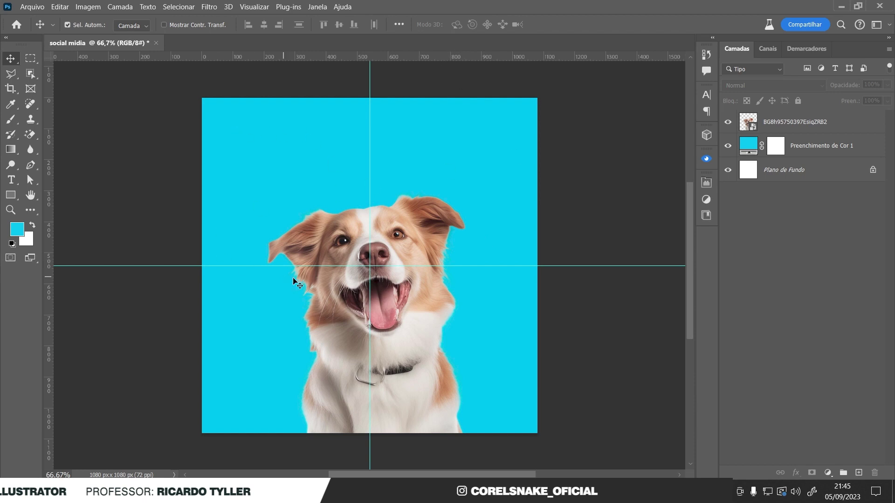
{"action": "left_click_drag", "start_coordinate": [404, 241], "coordinate": [403, 250]}
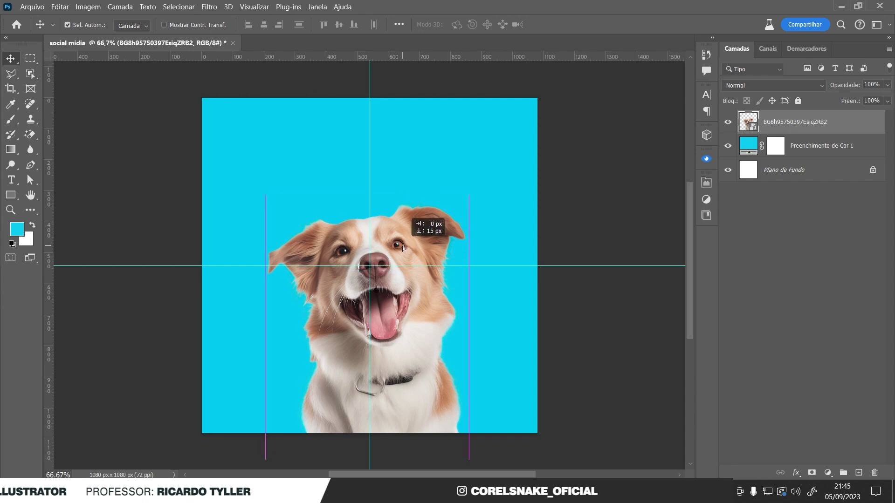
{"action": "left_click", "coordinate": [543, 218]}
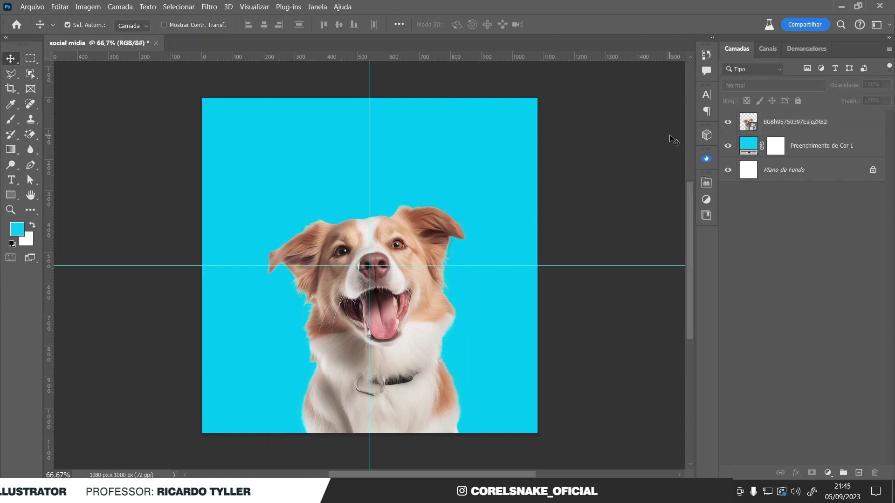
Delete the white background layer and group the cyan fill layer as 'Fundo'
{"action": "left_click", "coordinate": [872, 171]}
{"action": "key", "text": "Delete"}
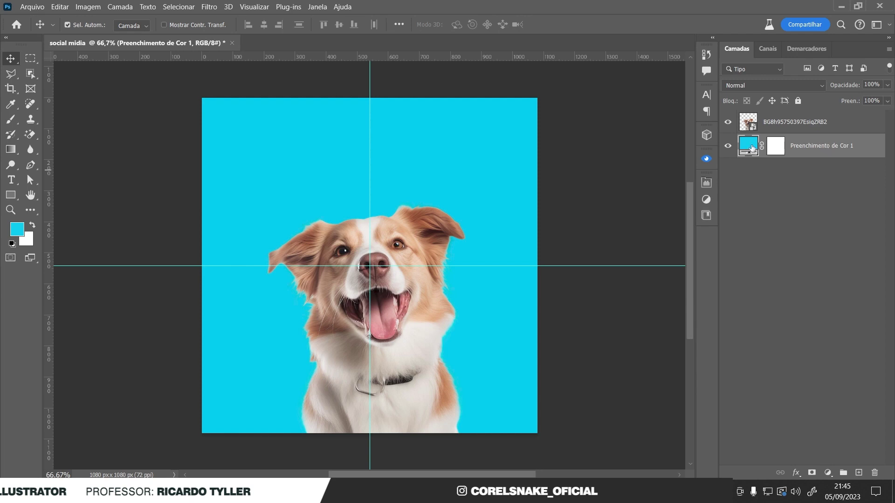
{"action": "key", "text": "ctrl"}
{"action": "key", "text": "ctrl+g"}
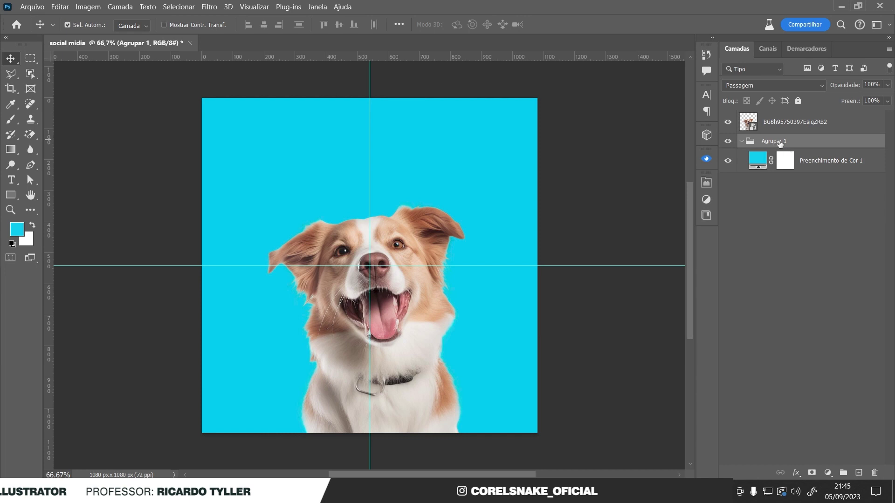
{"action": "double_click", "coordinate": [777, 140]}
{"action": "type", "text": "Fundo"}
{"action": "key", "text": "Return"}
{"action": "left_click", "coordinate": [741, 141]}
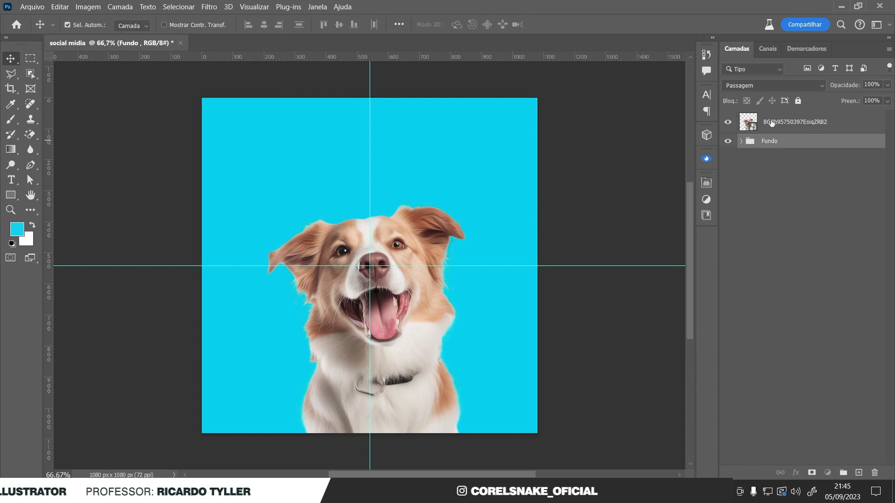
Rename the dog layer 'Pet' and put it in a group also named 'Pet'
{"action": "left_click", "coordinate": [763, 125]}
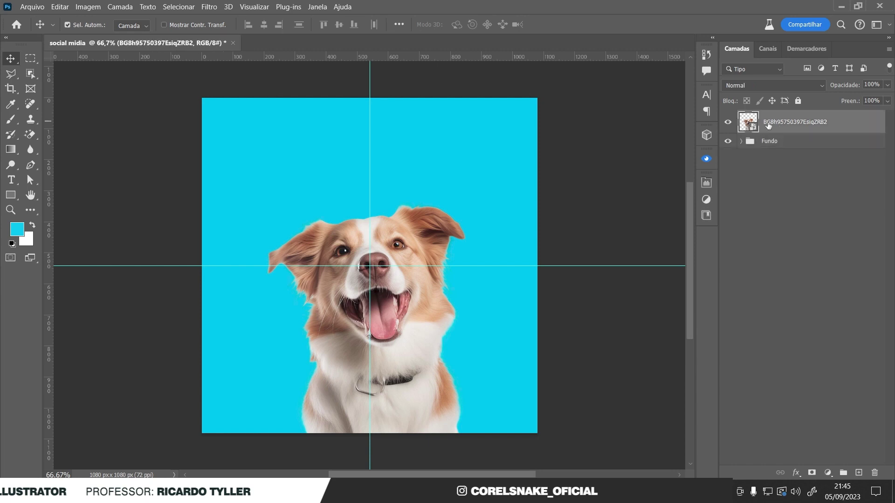
{"action": "double_click", "coordinate": [776, 121]}
{"action": "type", "text": "Pet"}
{"action": "key", "text": "Return"}
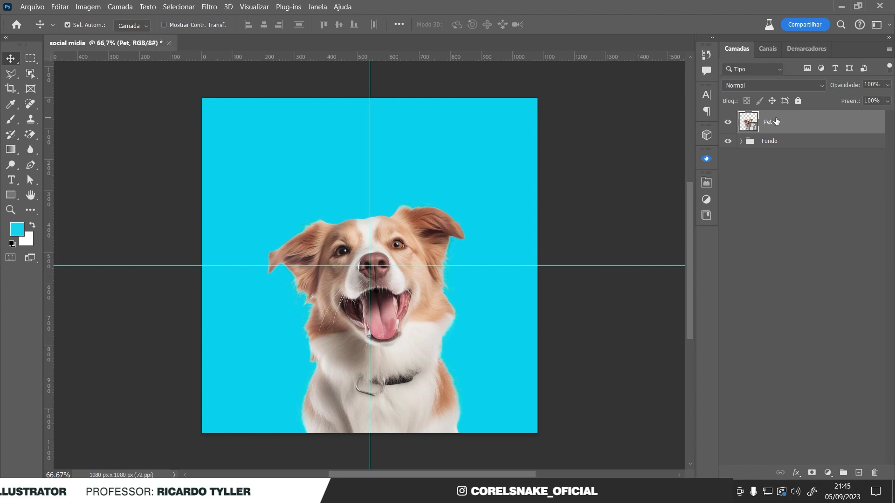
{"action": "key", "text": "ctrl+g"}
{"action": "double_click", "coordinate": [772, 117]}
{"action": "type", "text": "Pet"}
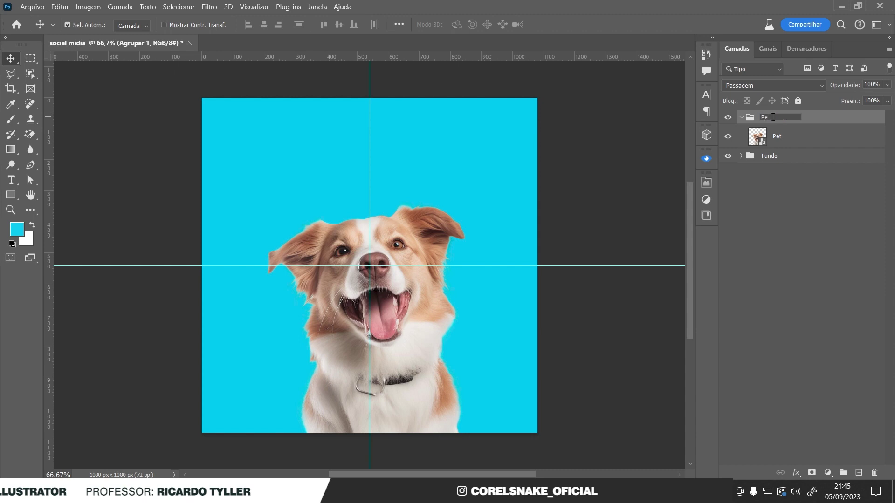
{"action": "key", "text": "Return"}
{"action": "left_click", "coordinate": [741, 117]}
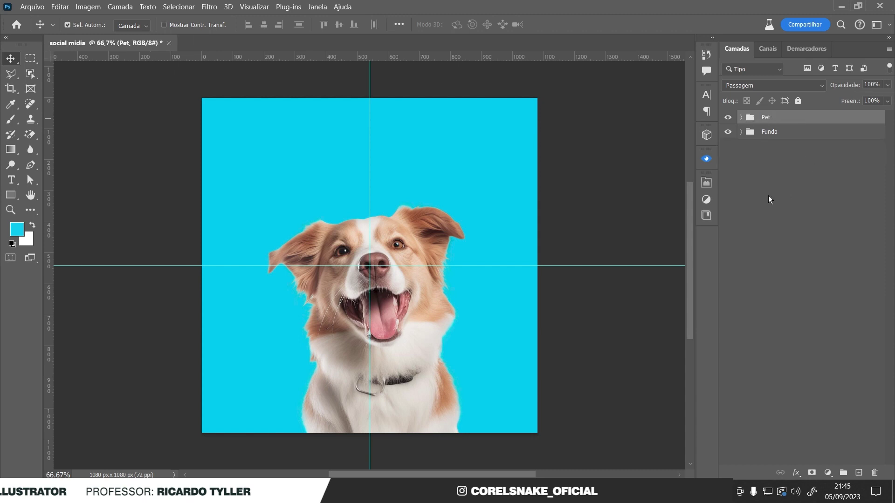
Place a Lorem Ipsum placeholder text layer near the top of the canvas
{"action": "left_click", "coordinate": [11, 180]}
{"action": "left_click", "coordinate": [270, 145]}
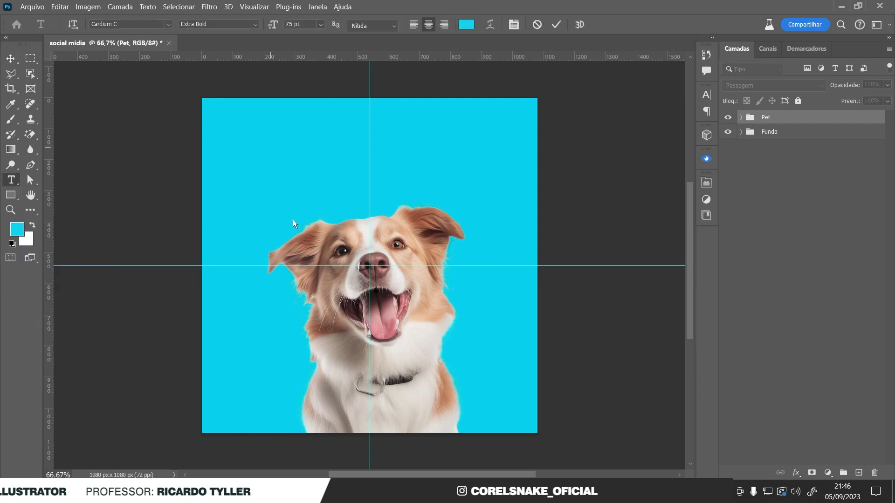
{"action": "left_click", "coordinate": [11, 58]}
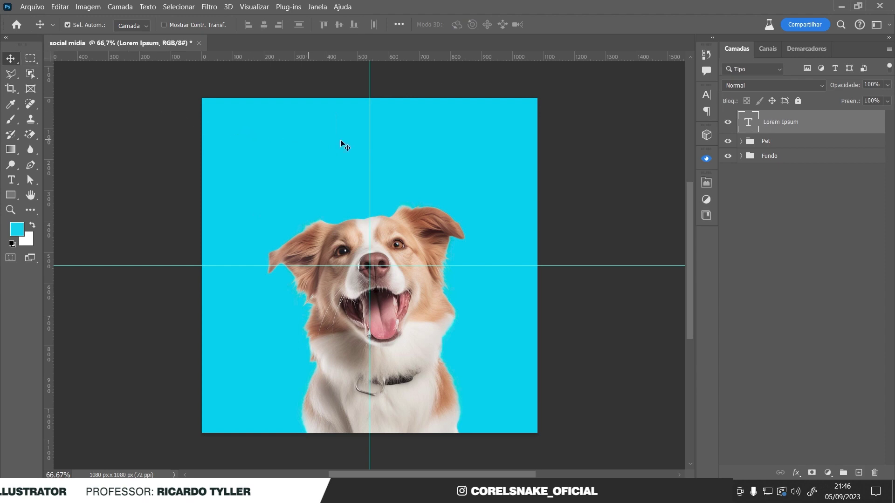
{"action": "key", "text": "ctrl+t"}
Move the headline to the top centre and set its colour to white (ffffff)
{"action": "left_click_drag", "start_coordinate": [300, 132], "coordinate": [397, 160]}
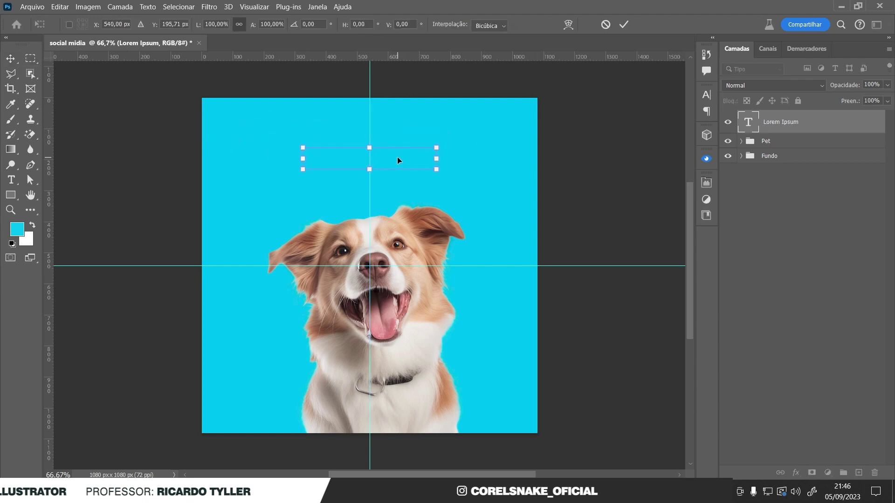
{"action": "key", "text": "Return"}
{"action": "left_click", "coordinate": [707, 95]}
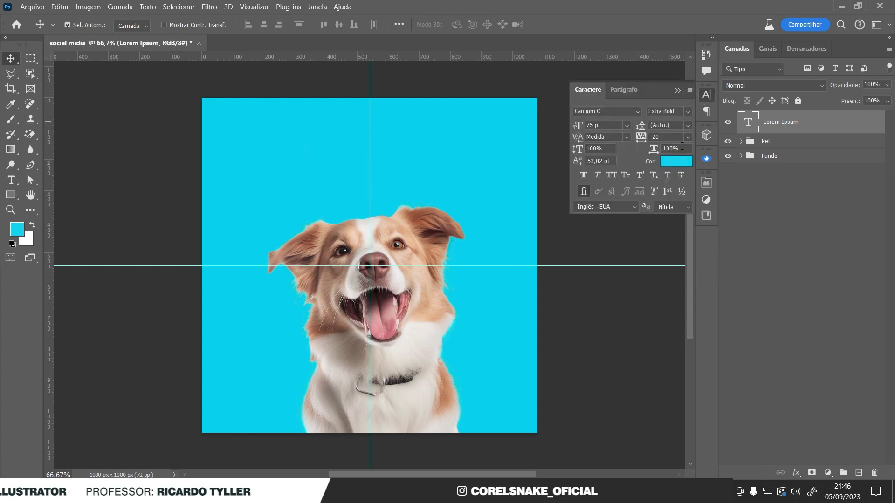
{"action": "left_click", "coordinate": [675, 160]}
{"action": "type", "text": "ffffff"}
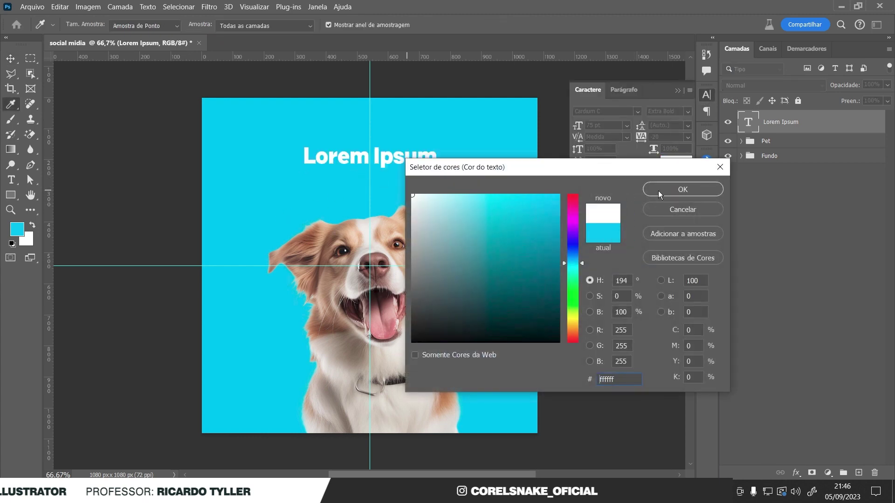
{"action": "left_click", "coordinate": [694, 187]}
{"action": "left_click", "coordinate": [707, 94]}
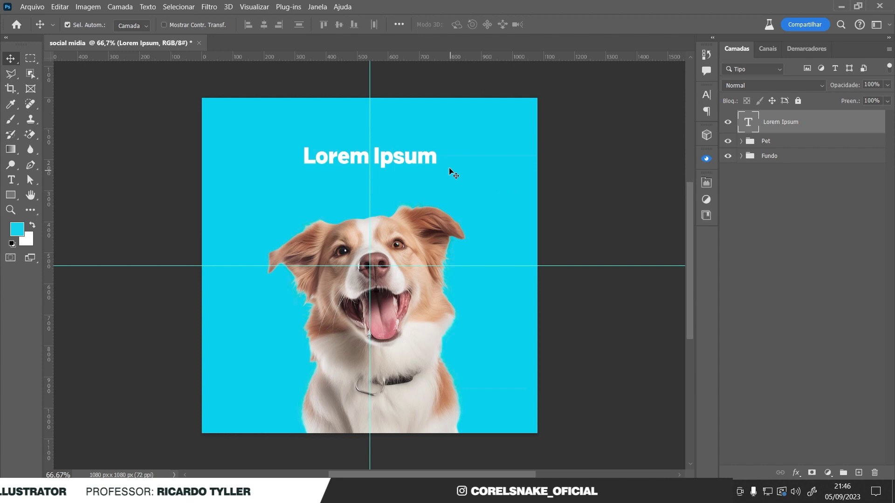
Replace the headline with 'Pacote de' and 'Banho e Tosa' on two lines
{"action": "double_click", "coordinate": [408, 157]}
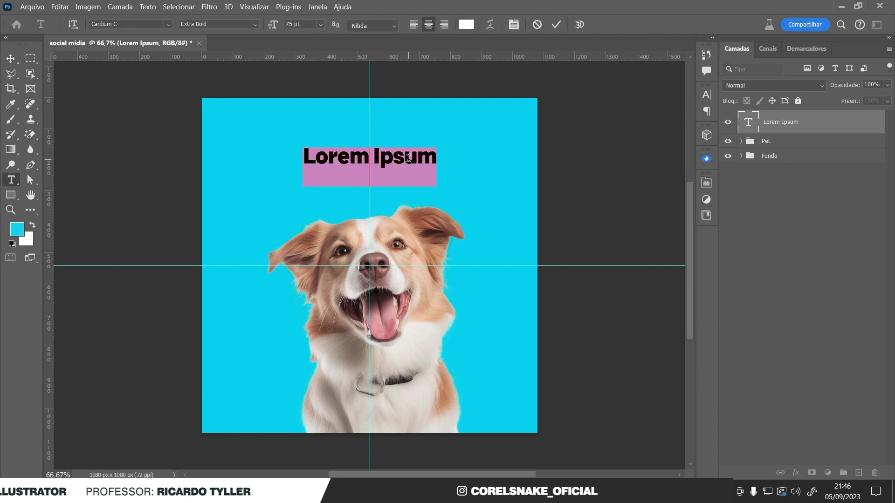
{"action": "type", "text": "Pacote de"}
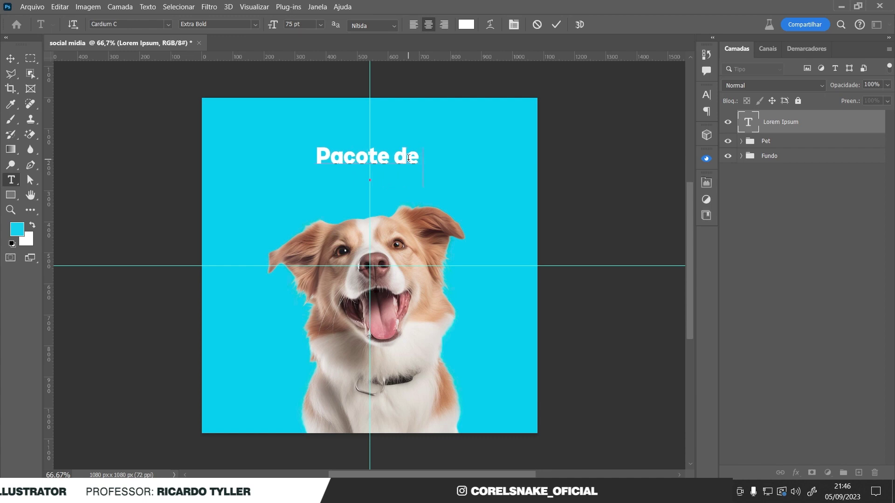
{"action": "key", "text": "Return"}
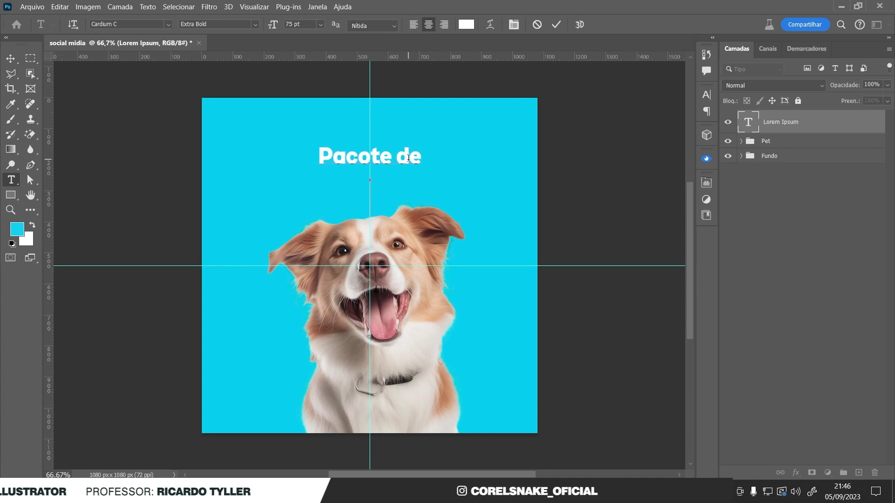
{"action": "type", "text": "Banho e tosa"}
{"action": "key", "text": "BackSpace"}
{"action": "key", "text": "BackSpace"}
{"action": "key", "text": "BackSpace"}
{"action": "type", "text": "Tosa"}
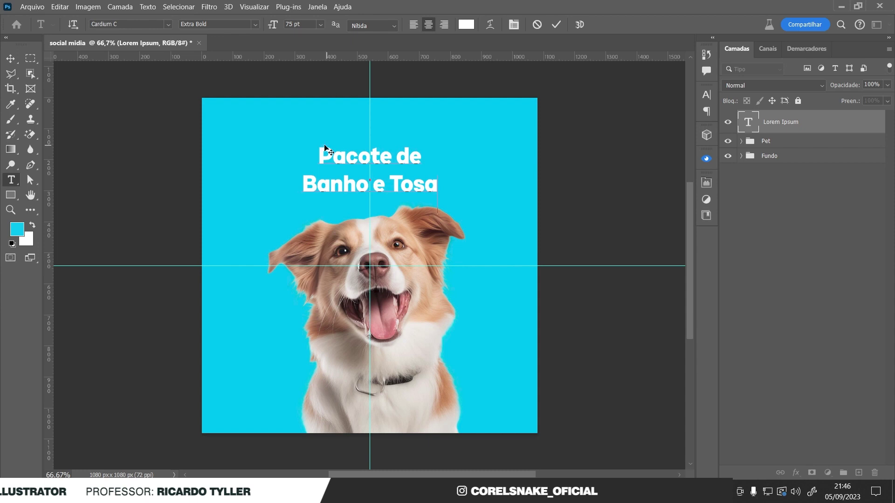
{"action": "left_click", "coordinate": [11, 58]}
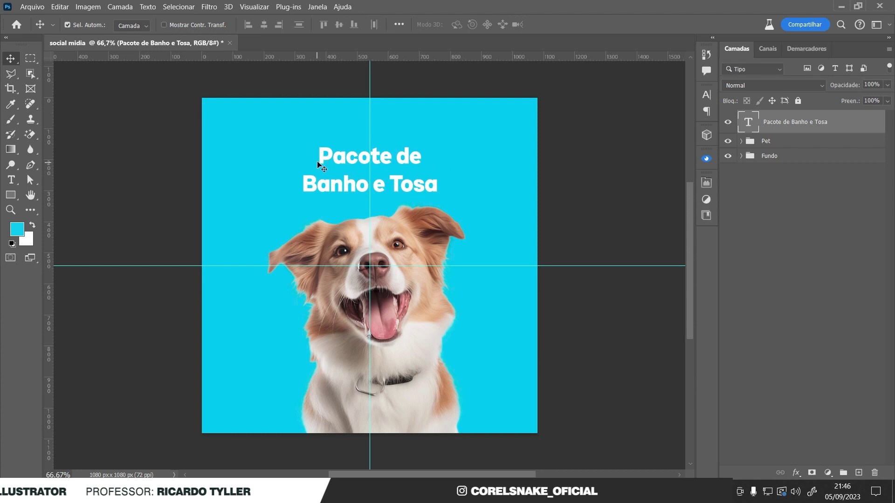
Select all the headline text and tighten its line spacing
{"action": "key", "text": "t"}
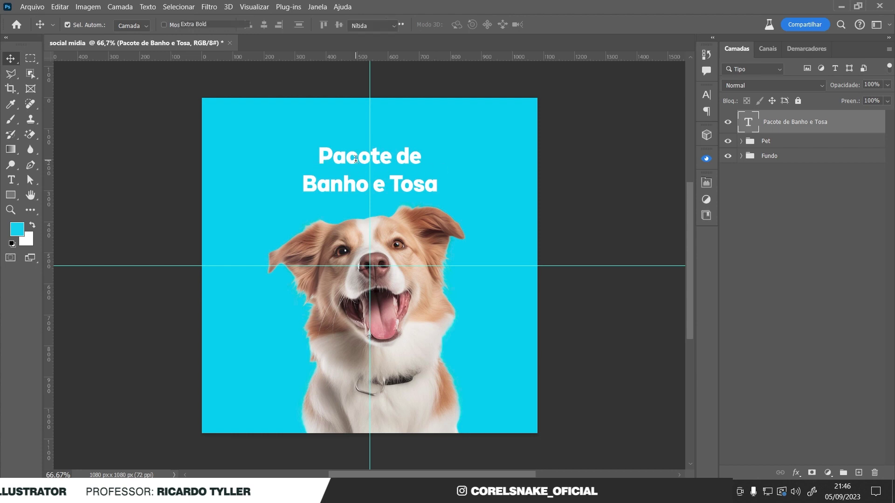
{"action": "left_click", "coordinate": [355, 159]}
{"action": "key", "text": "ctrl+a"}
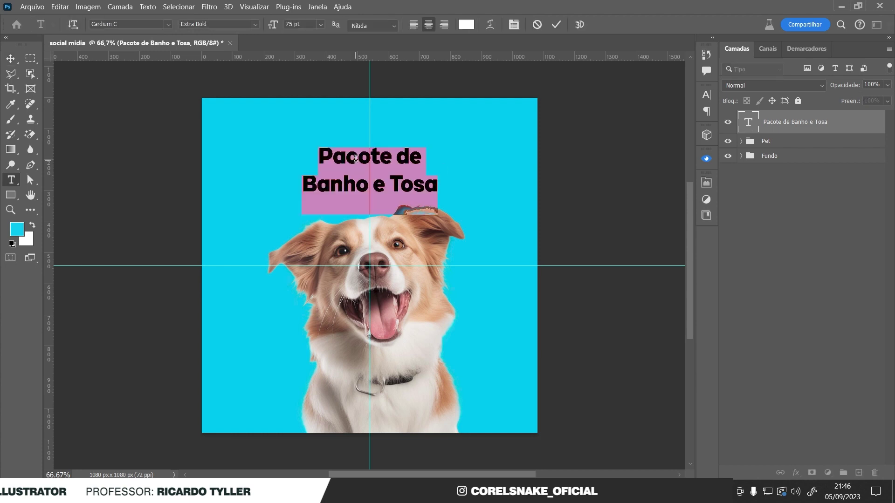
{"action": "key", "text": "alt+Up"}
{"action": "key", "text": "alt+Up"}
{"action": "key", "text": "alt+Up"}
{"action": "key", "text": "alt+Up"}
{"action": "key", "text": "alt+Up"}
{"action": "key", "text": "alt+Up"}
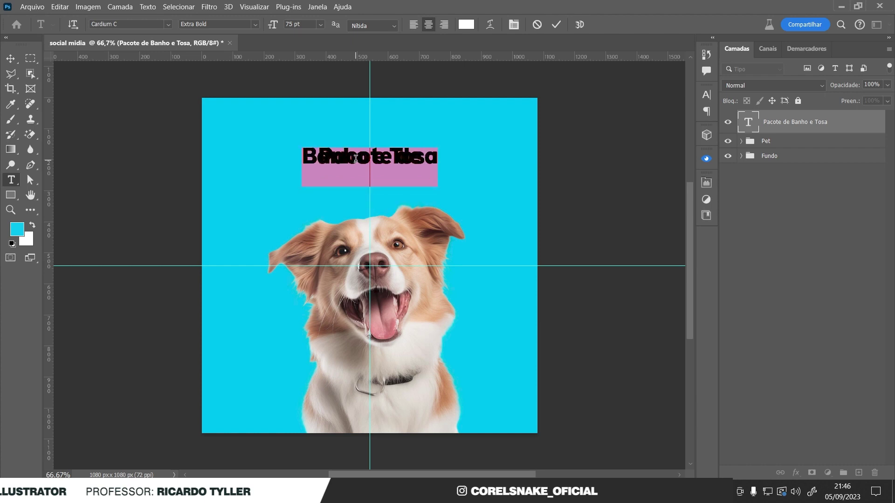
{"action": "key", "text": "alt+Down"}
{"action": "key", "text": "alt+Down"}
{"action": "key", "text": "alt+Down"}
{"action": "key", "text": "alt+Down"}
{"action": "key", "text": "alt+Down"}
{"action": "key", "text": "alt+Down"}
{"action": "key", "text": "alt+Down"}
{"action": "key", "text": "alt+Down"}
{"action": "key", "text": "alt+Down"}
{"action": "key", "text": "alt+Down"}
{"action": "key", "text": "alt+Down"}
{"action": "key", "text": "alt+Down"}
{"action": "key", "text": "alt+Down"}
{"action": "key", "text": "alt+Down"}
{"action": "key", "text": "alt+Down"}
{"action": "key", "text": "alt+Down"}
{"action": "key", "text": "alt+Down"}
{"action": "key", "text": "alt+Down"}
{"action": "key", "text": "alt+Down"}
{"action": "key", "text": "alt+Down"}
{"action": "key", "text": "alt+Down"}
{"action": "key", "text": "alt+Down"}
{"action": "key", "text": "alt+Down"}
{"action": "key", "text": "alt+Down"}
{"action": "key", "text": "alt+Down"}
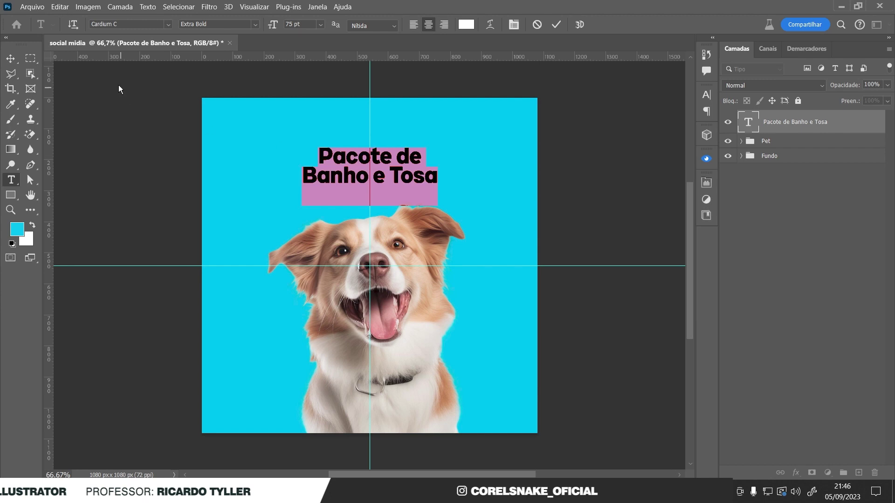
Shrink the headline slightly and raise it near the top, then move the dog photo about 42 px lower
{"action": "key", "text": "ctrl+Return"}
{"action": "key", "text": "ctrl+t"}
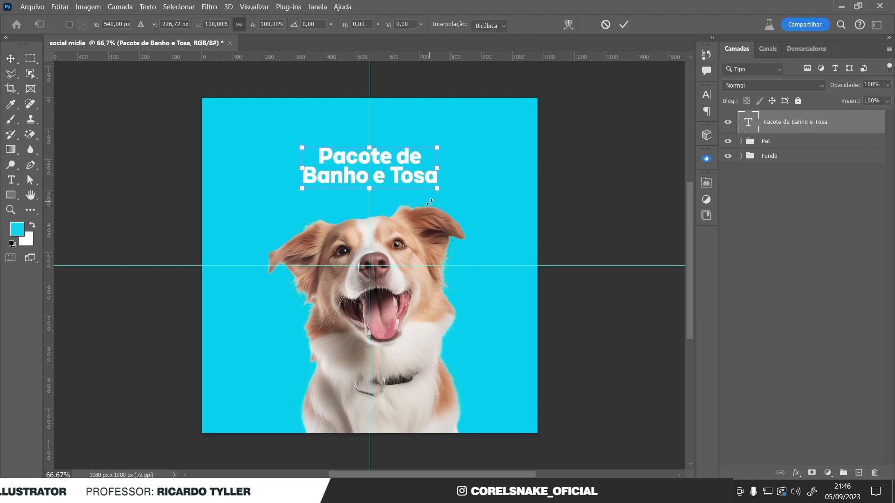
{"action": "left_click_drag", "start_coordinate": [436, 188], "coordinate": [468, 214]}
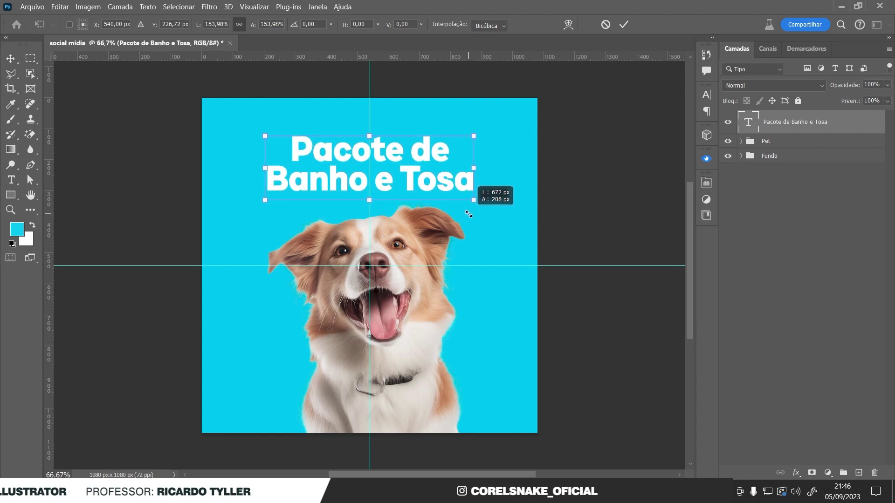
{"action": "left_click_drag", "start_coordinate": [468, 214], "coordinate": [464, 213]}
{"action": "left_click_drag", "start_coordinate": [411, 186], "coordinate": [413, 177]}
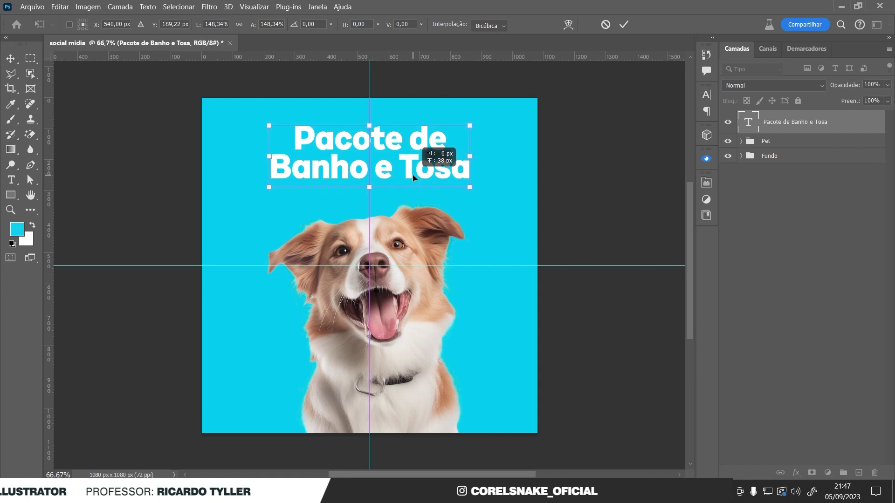
{"action": "key", "text": "Return"}
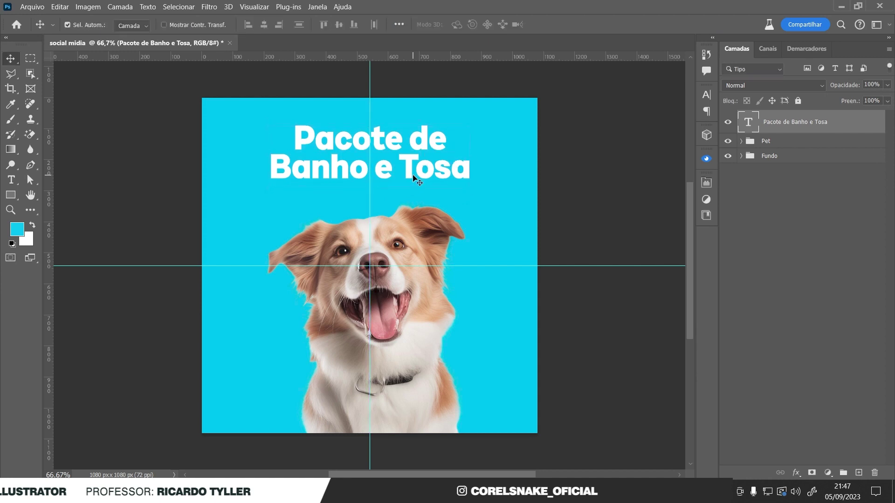
{"action": "left_click_drag", "start_coordinate": [405, 224], "coordinate": [404, 243]}
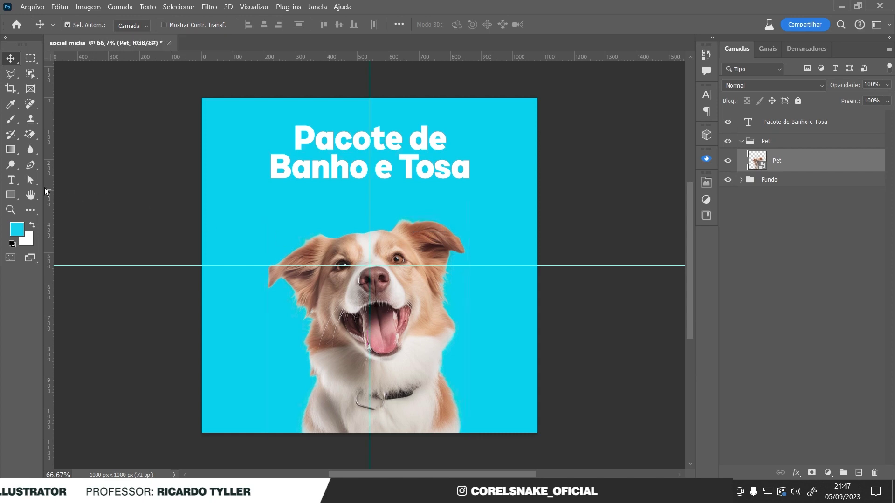
{"action": "left_click", "coordinate": [86, 193]}
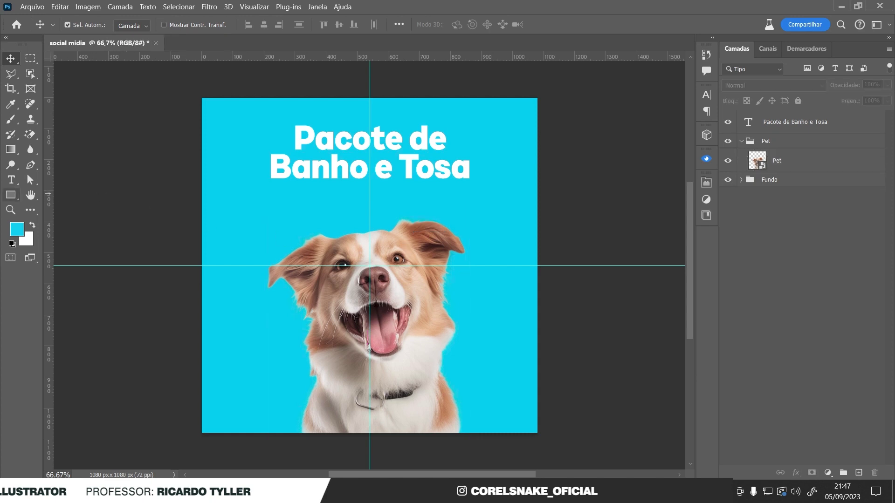
Draw a wide bar under the headline, fill it yellow, and centre it on the guide
{"action": "left_click", "coordinate": [10, 195]}
{"action": "mouse_move", "coordinate": [259, 184]}
{"action": "left_mouse_down"}
{"action": "mouse_move", "coordinate": [324, 201]}
{"action": "mouse_move", "coordinate": [416, 207]}
{"action": "left_mouse_up"}
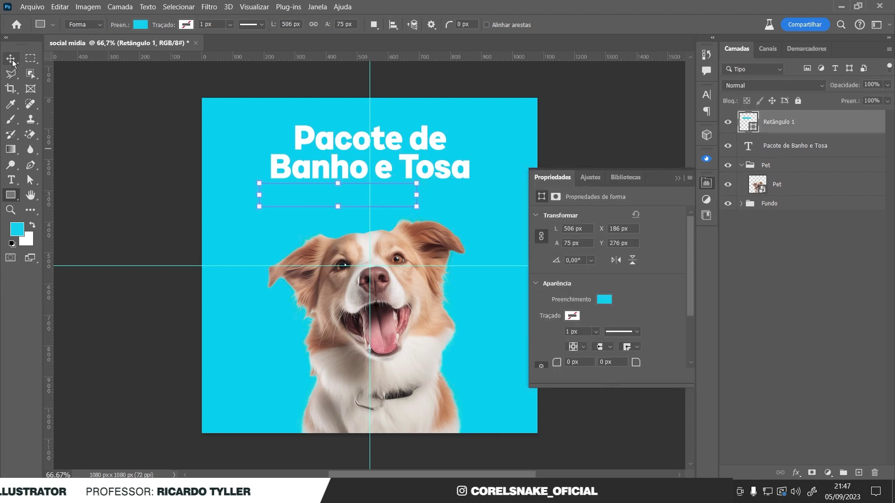
{"action": "left_click", "coordinate": [12, 61]}
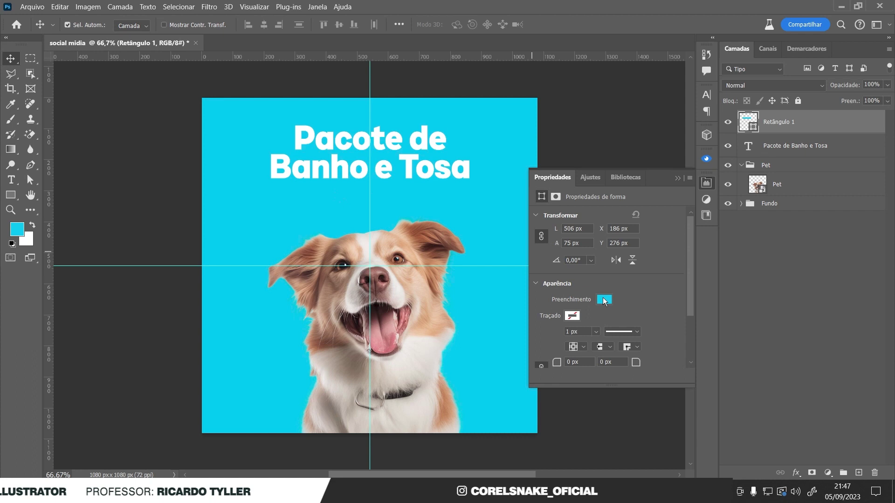
{"action": "left_click", "coordinate": [603, 300]}
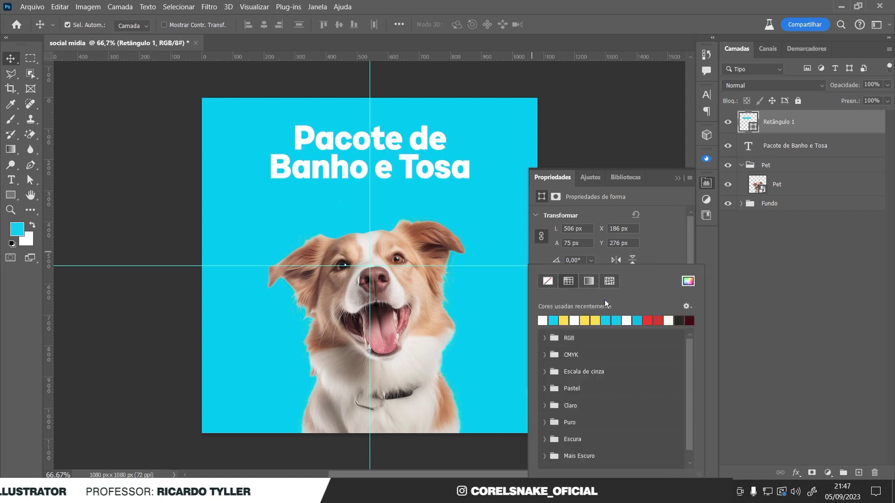
{"action": "left_click", "coordinate": [565, 321]}
{"action": "left_click", "coordinate": [706, 185]}
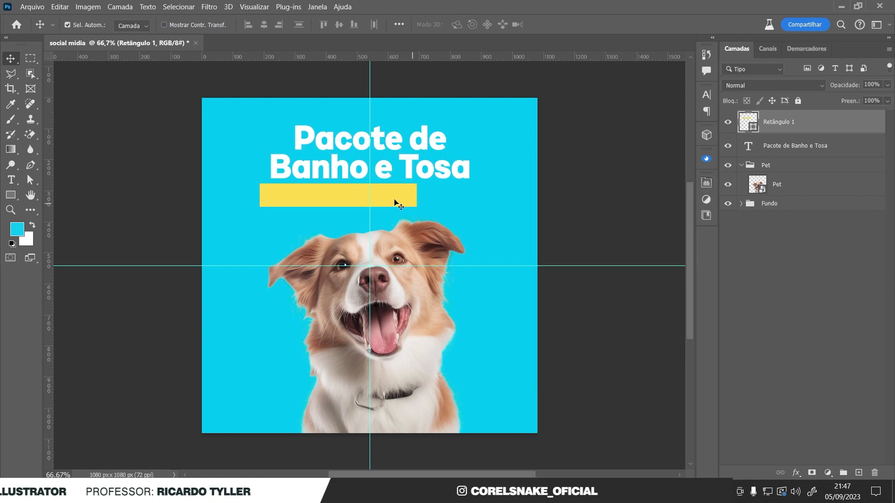
{"action": "left_click_drag", "start_coordinate": [330, 202], "coordinate": [360, 202]}
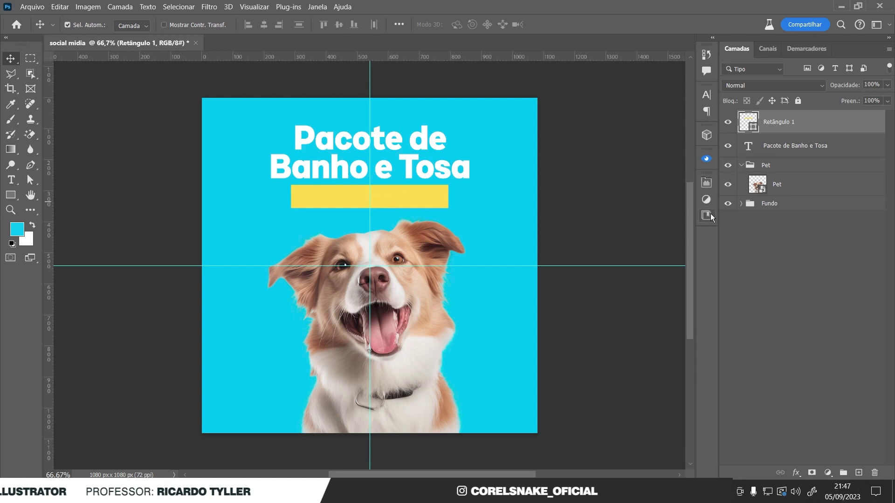
{"action": "left_click", "coordinate": [710, 183]}
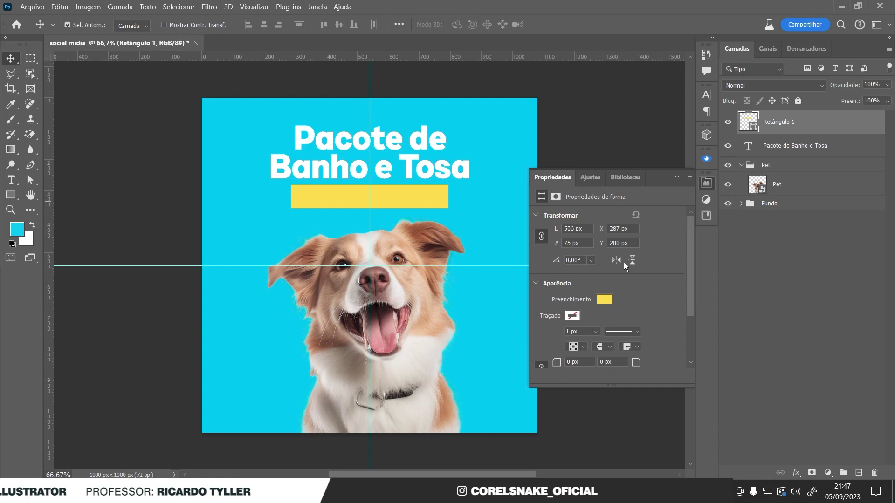
Set all four corner radii of the yellow bar to 37,5 px
{"action": "scroll", "coordinate": [578, 345], "scroll_direction": "down", "scroll_amount": 1}
{"action": "scroll", "coordinate": [585, 333], "scroll_direction": "down", "scroll_amount": 2}
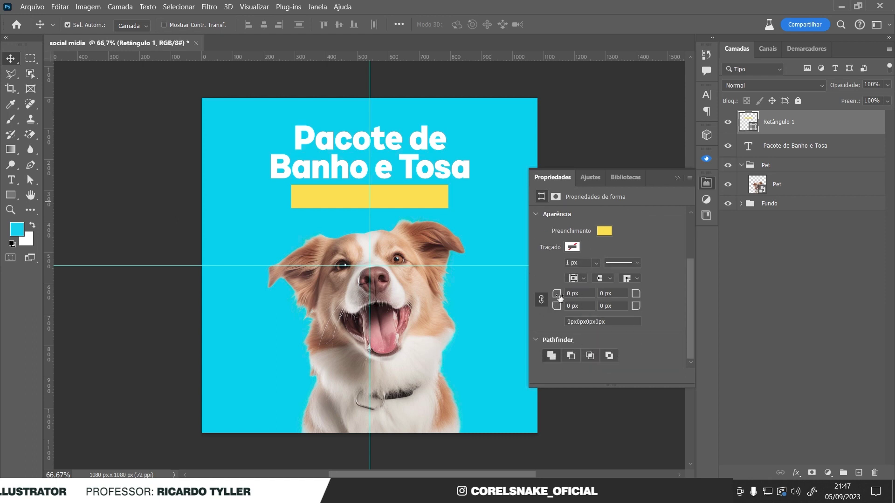
{"action": "left_click_drag", "start_coordinate": [557, 296], "coordinate": [663, 299]}
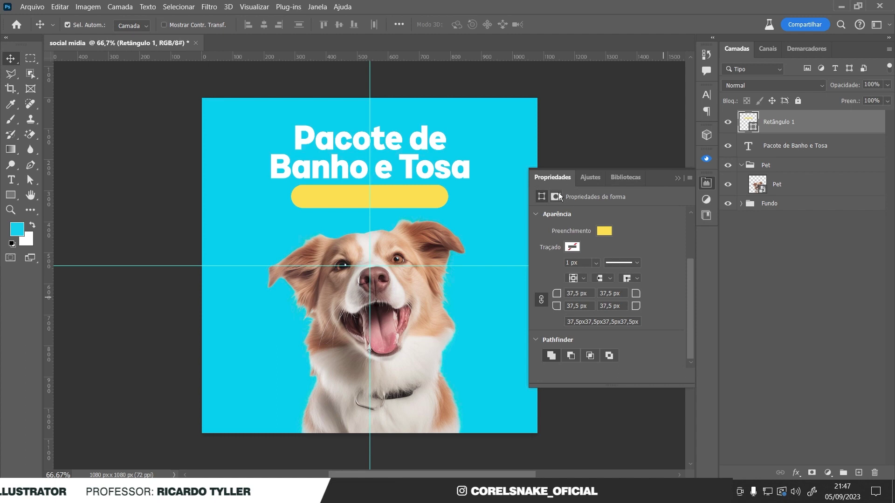
{"action": "left_click", "coordinate": [707, 184]}
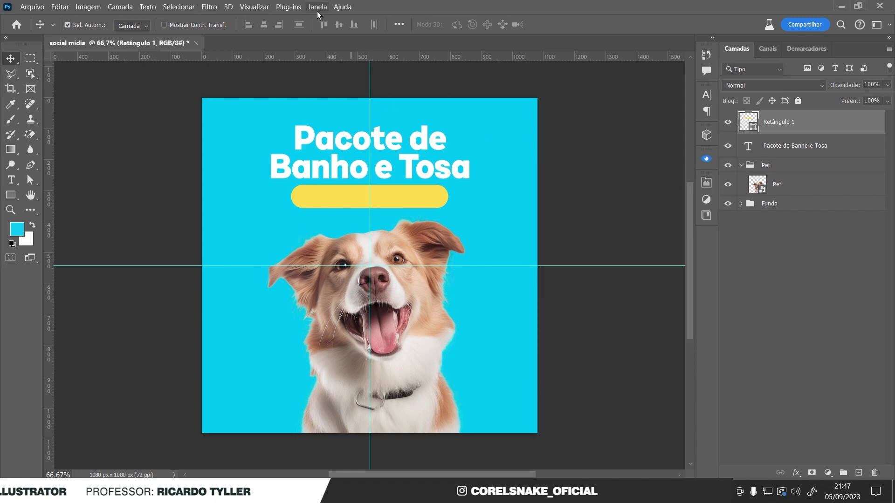
Redock the Properties panel, recheck the corner radius, and duplicate the headline downward
{"action": "left_click", "coordinate": [317, 10]}
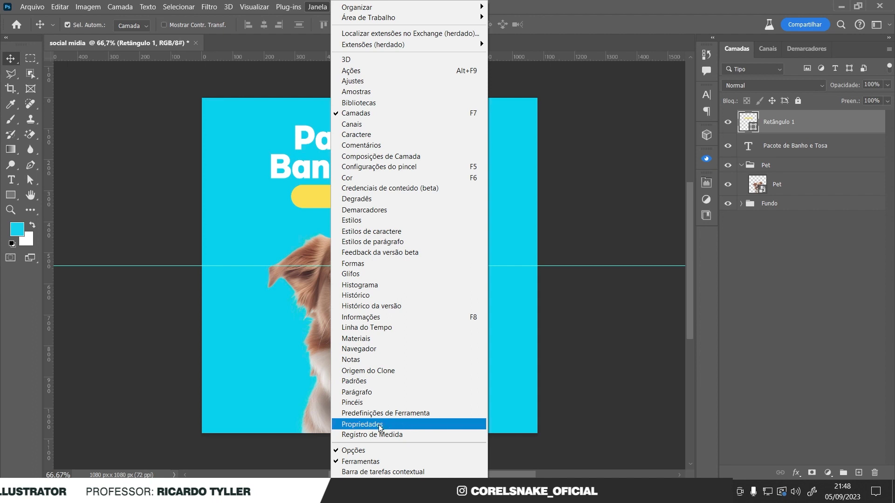
{"action": "left_click", "coordinate": [706, 182]}
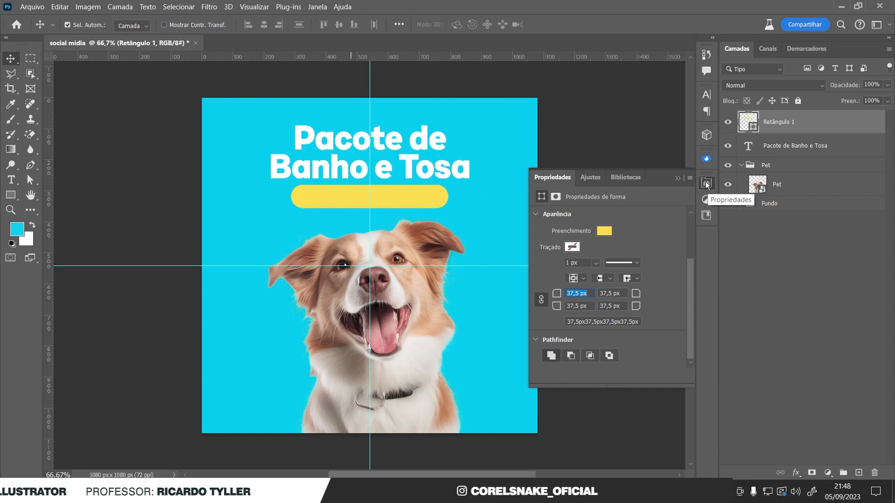
{"action": "mouse_move", "coordinate": [658, 183]}
{"action": "left_mouse_down"}
{"action": "mouse_move", "coordinate": [507, 190]}
{"action": "mouse_move", "coordinate": [706, 175]}
{"action": "left_mouse_up"}
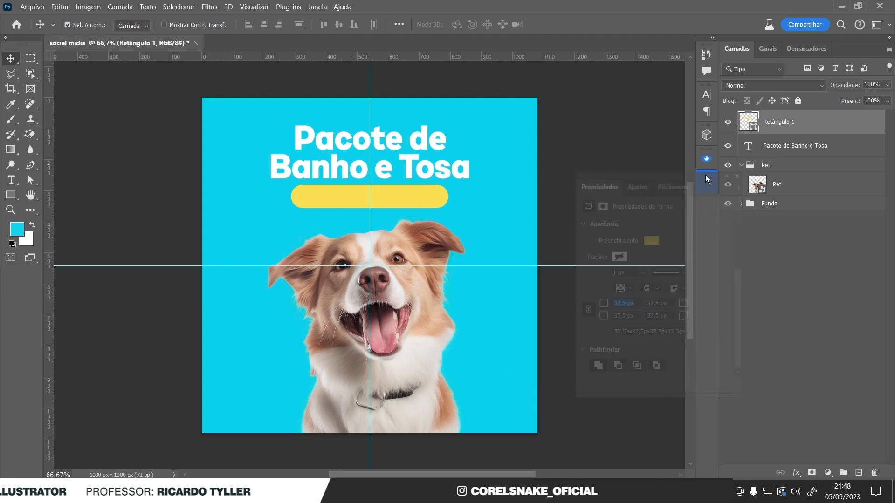
{"action": "left_click_drag", "start_coordinate": [706, 175], "coordinate": [706, 177]}
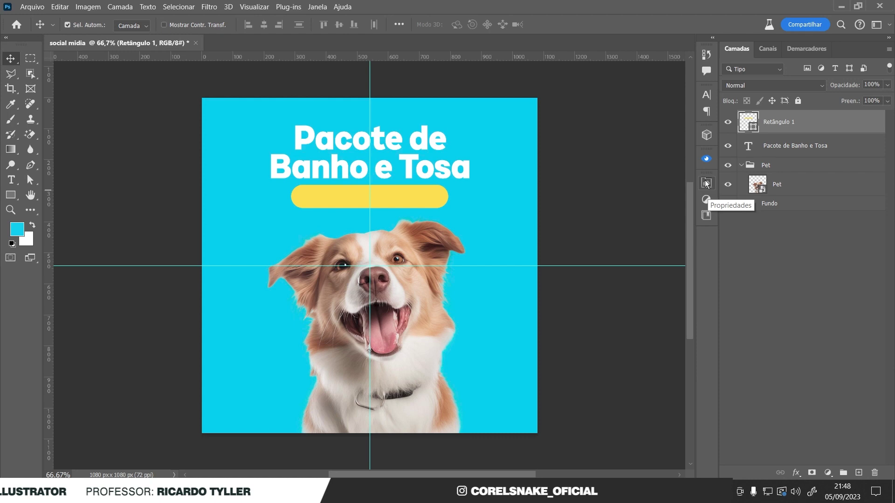
{"action": "left_click", "coordinate": [706, 183]}
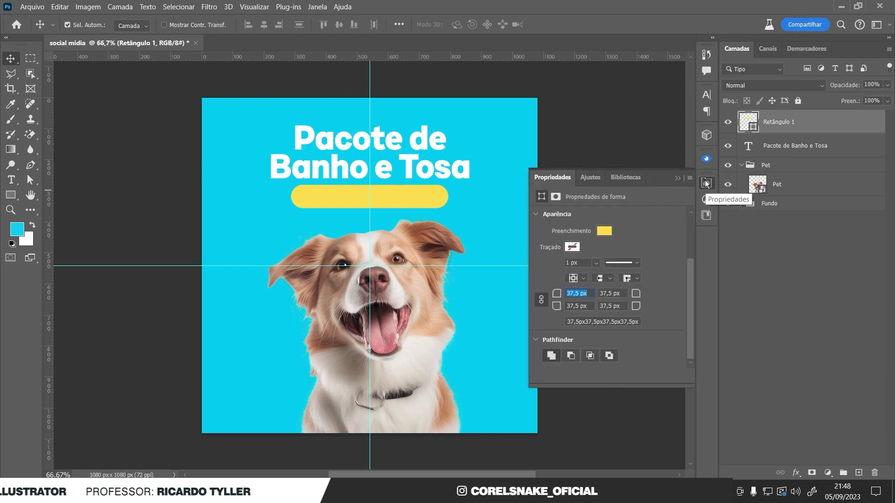
{"action": "left_click", "coordinate": [706, 183]}
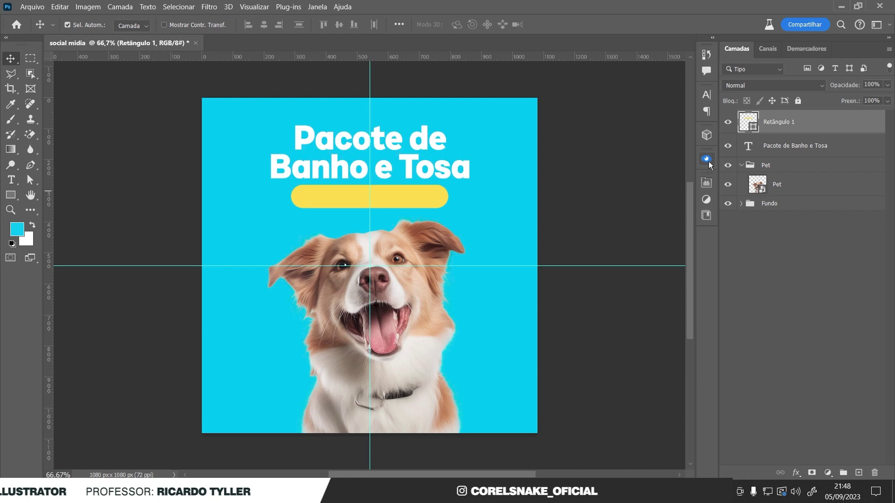
{"action": "left_click", "coordinate": [706, 182]}
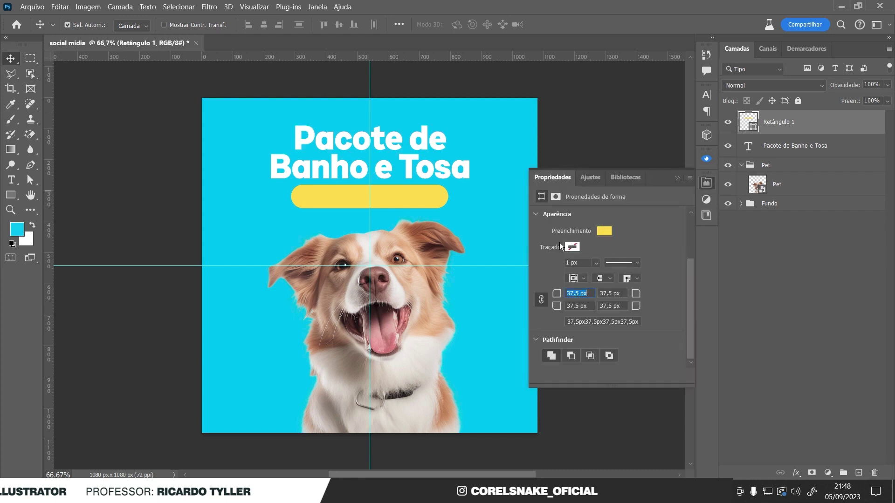
{"action": "left_click", "coordinate": [578, 304]}
{"action": "left_click", "coordinate": [576, 307]}
{"action": "left_click", "coordinate": [708, 185]}
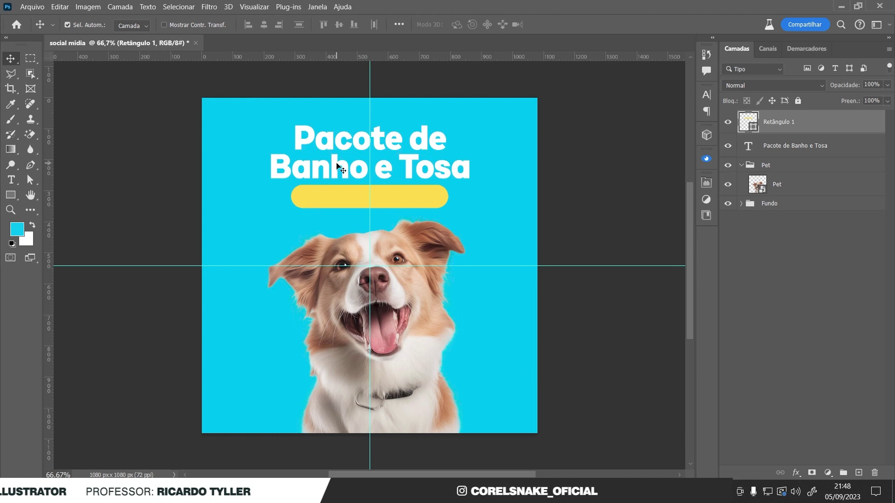
{"action": "left_click_drag", "start_coordinate": [347, 168], "coordinate": [416, 191]}
Move the headline copy above the yellow bar layer and retype it as the hashtag
{"action": "left_click_drag", "start_coordinate": [746, 147], "coordinate": [755, 115]}
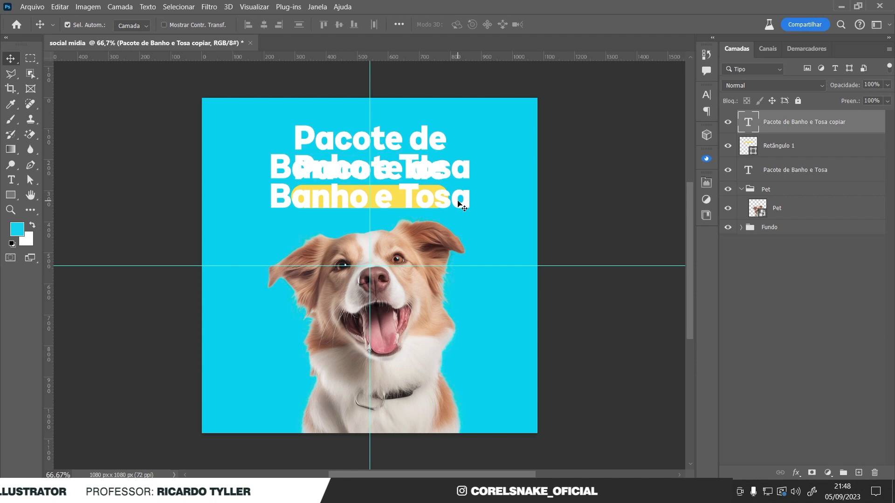
{"action": "double_click", "coordinate": [459, 204]}
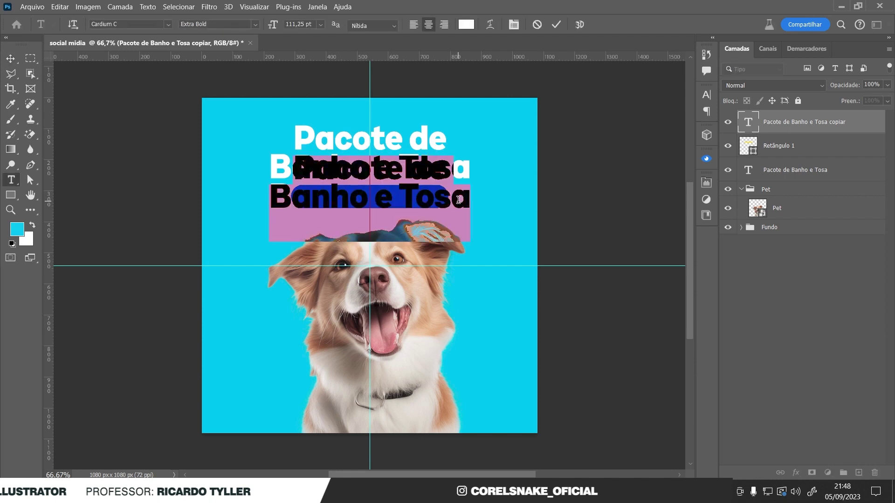
{"action": "key", "text": "BackSpace"}
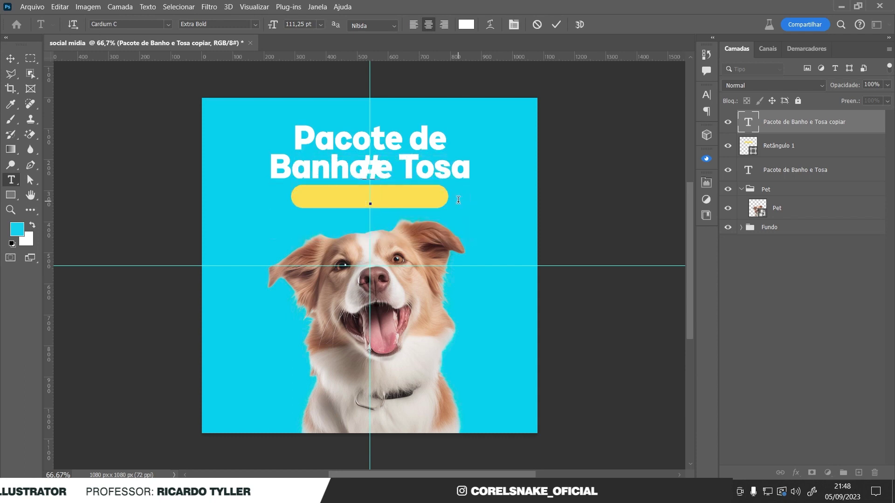
{"action": "type", "text": "petshop"}
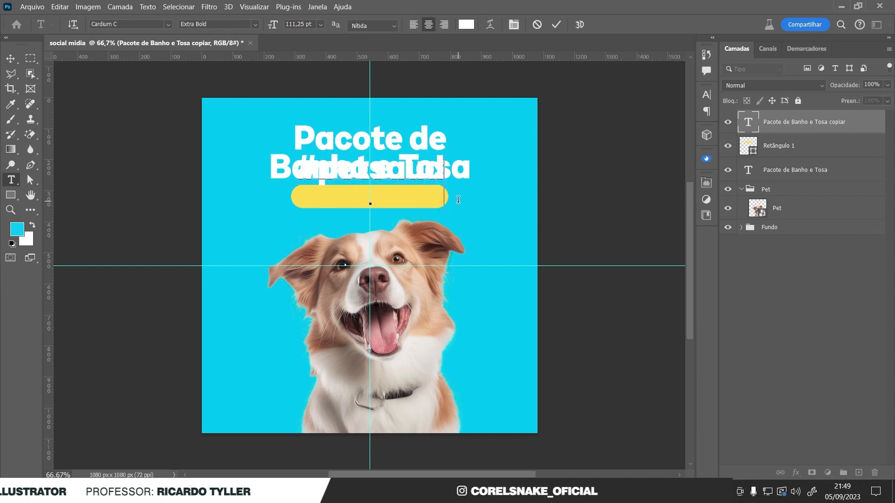
{"action": "type", "text": "móvel"}
{"action": "left_click", "coordinate": [10, 58]}
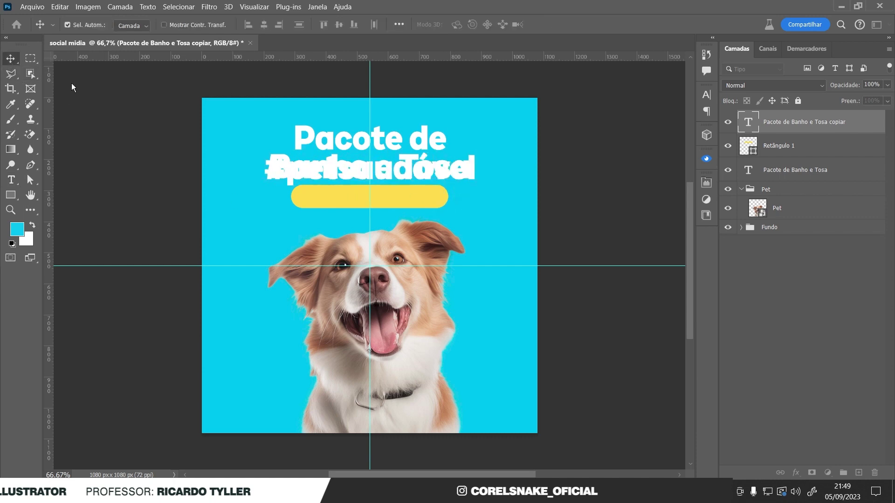
Move the #petsaudável hashtag onto the yellow pill and scale it down
{"action": "mouse_move", "coordinate": [461, 176]}
{"action": "left_mouse_down"}
{"action": "mouse_move", "coordinate": [462, 208]}
{"action": "mouse_move", "coordinate": [418, 207]}
{"action": "left_mouse_up"}
{"action": "key", "text": "ctrl+t"}
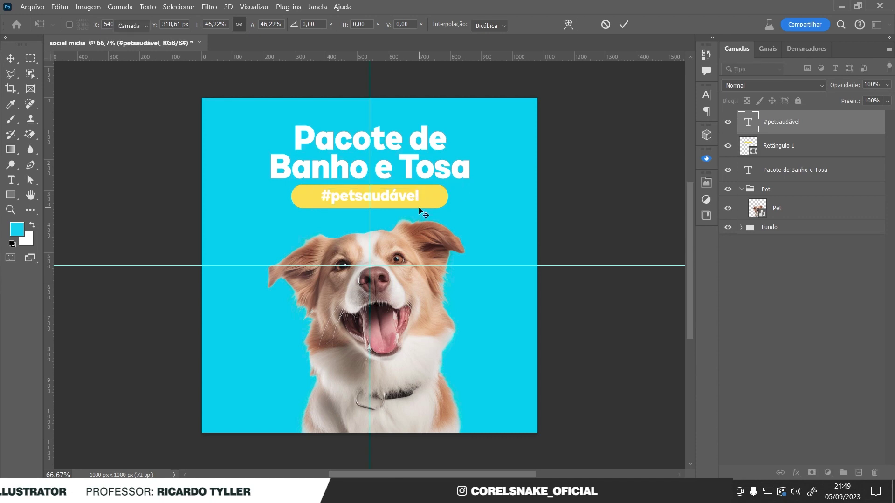
{"action": "key", "text": "Return"}
{"action": "scroll", "coordinate": [376, 154], "scroll_direction": "up", "scroll_amount": 2}
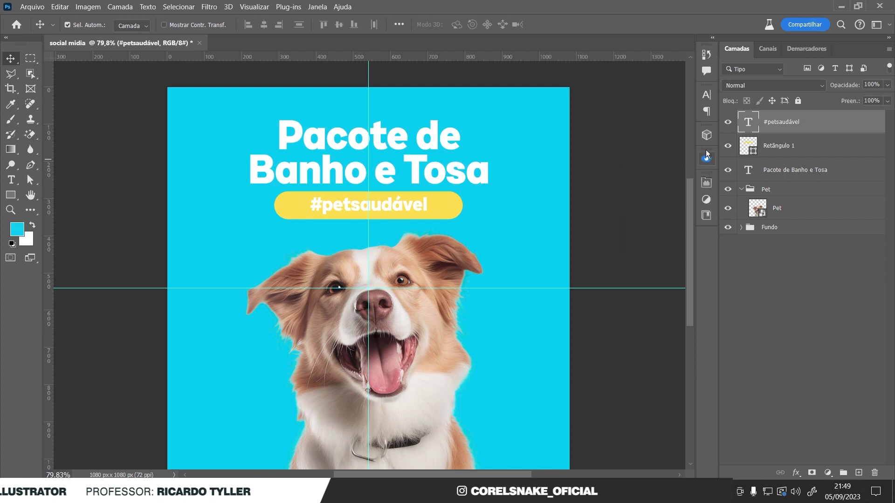
Set the hashtag in all capitals and shrink it slightly to fit the pill
{"action": "left_click", "coordinate": [706, 96]}
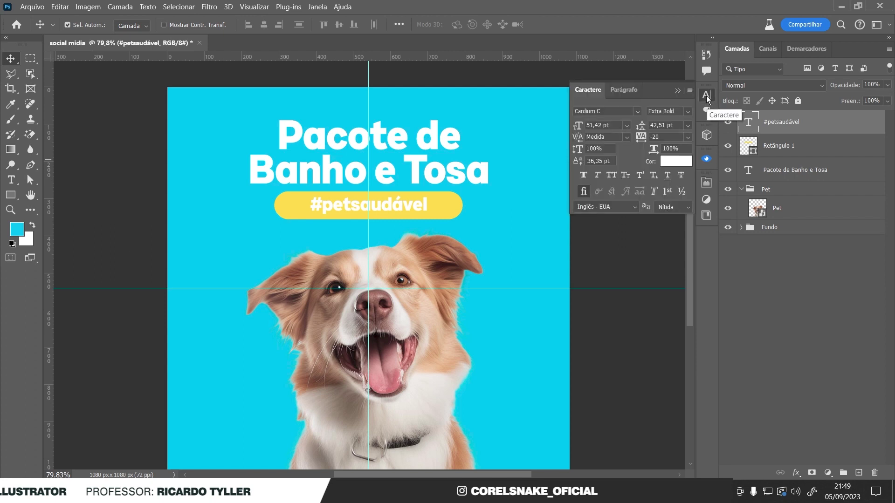
{"action": "left_click", "coordinate": [612, 176]}
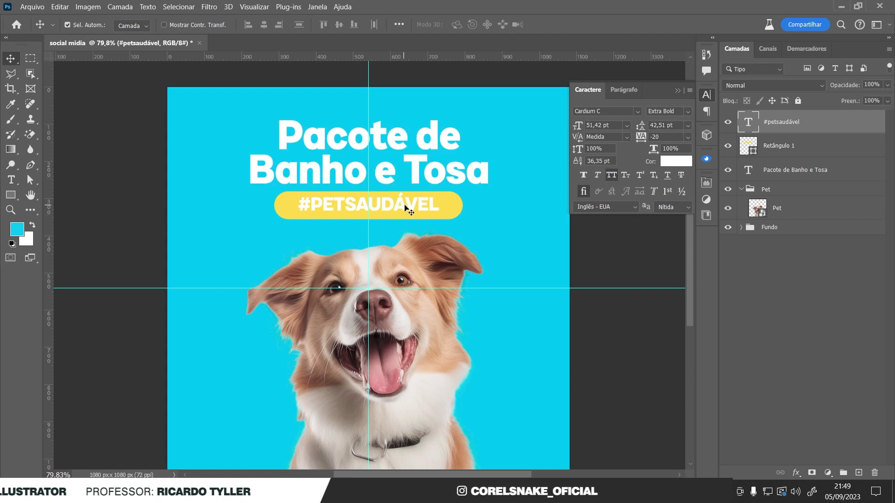
{"action": "key", "text": "ctrl"}
{"action": "key", "text": "ctrl+t"}
{"action": "left_click_drag", "start_coordinate": [439, 192], "coordinate": [433, 193]}
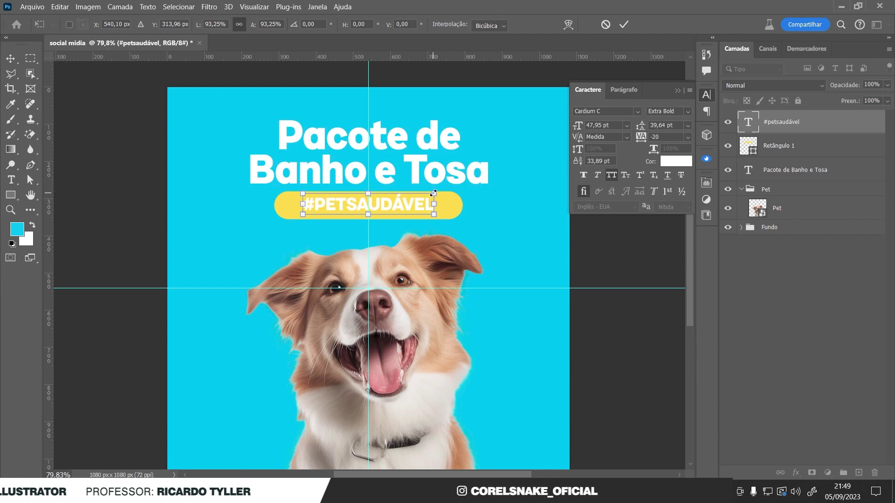
{"action": "key", "text": "Return"}
Keep #PETSAUDÁVEL in capitals and select the headline, tag and hashtag layers together
{"action": "left_click", "coordinate": [611, 177]}
{"action": "left_click", "coordinate": [612, 178]}
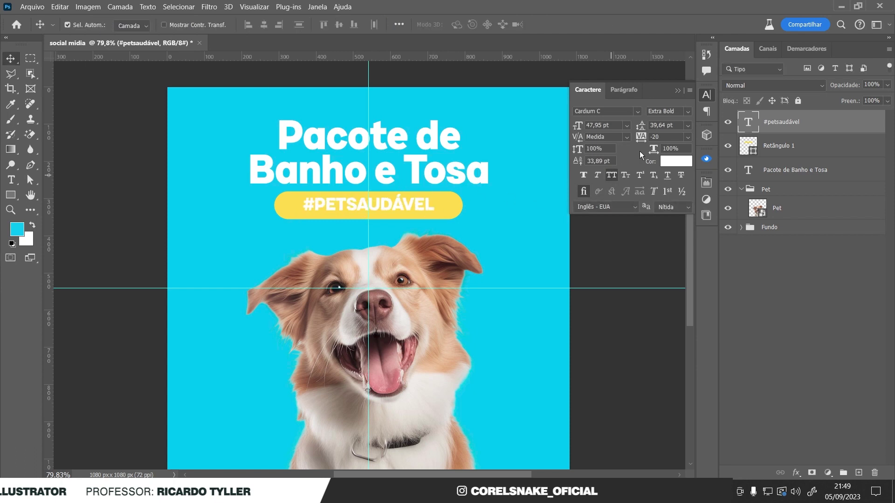
{"action": "left_click", "coordinate": [706, 95]}
{"action": "mouse_move", "coordinate": [395, 226]}
{"action": "left_mouse_down"}
{"action": "mouse_move", "coordinate": [368, 230]}
{"action": "mouse_move", "coordinate": [393, 221]}
{"action": "left_mouse_up"}
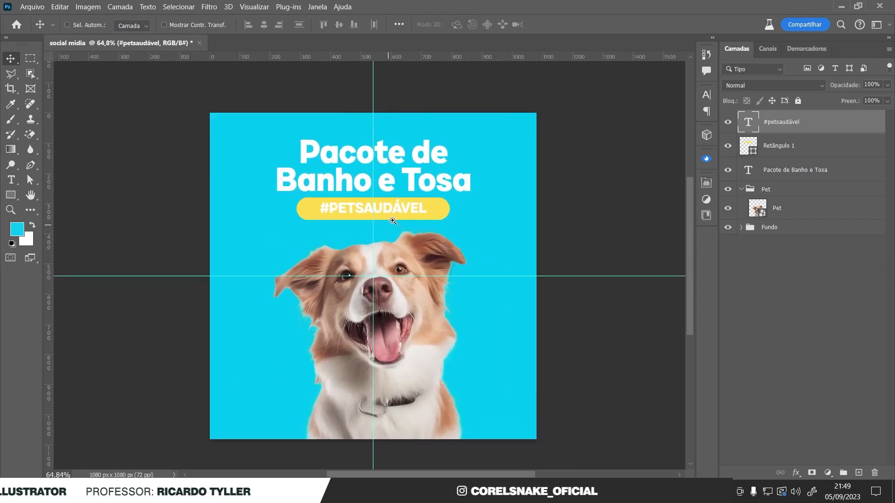
{"action": "left_click", "coordinate": [795, 171], "text": "shift"}
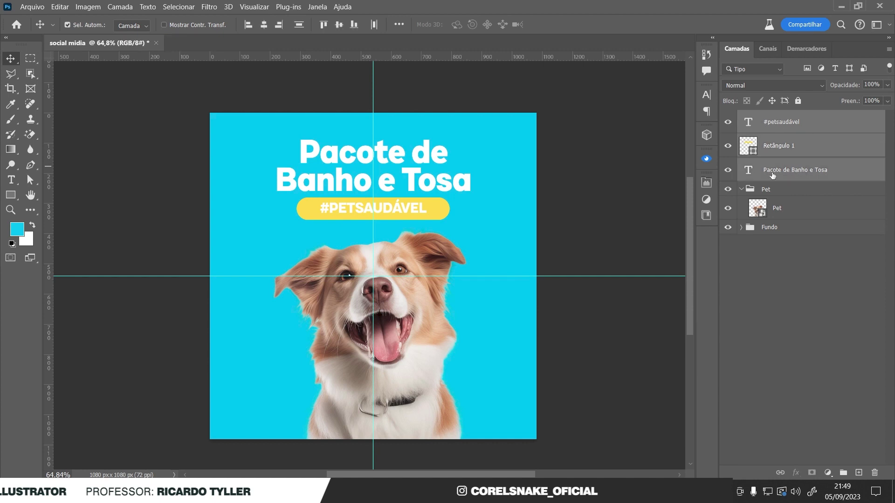
Group the headline, yellow tag and hashtag layers into a group named Tema
{"action": "key", "text": "ctrl+g"}
{"action": "double_click", "coordinate": [775, 117]}
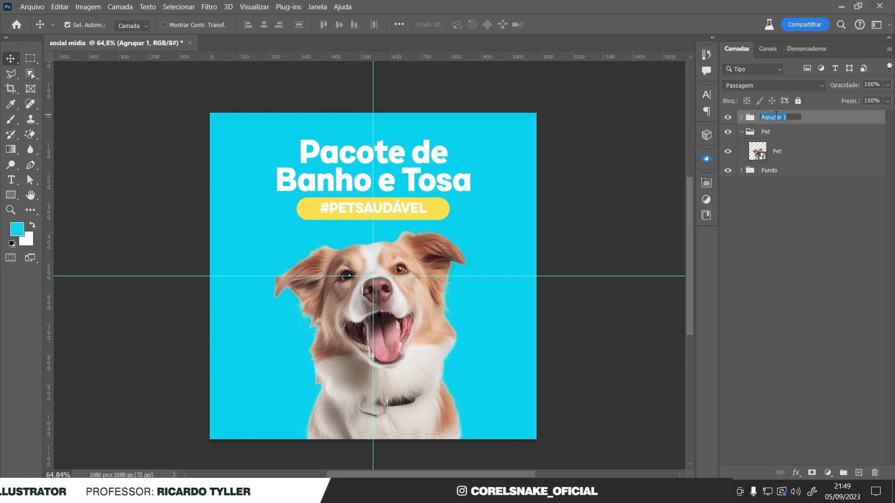
{"action": "type", "text": "Tema"}
{"action": "key", "text": "Return"}
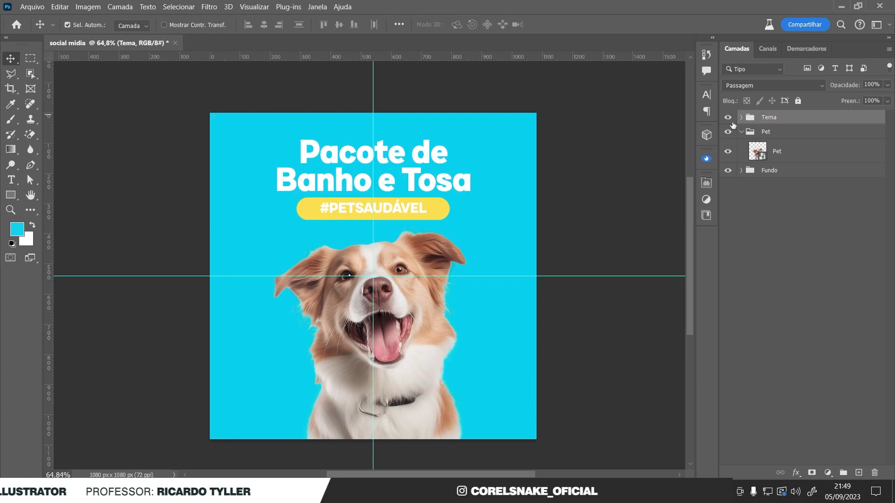
Nudge the dog slightly lower and place the paw image from the PETSHOP folder
{"action": "left_click", "coordinate": [741, 132]}
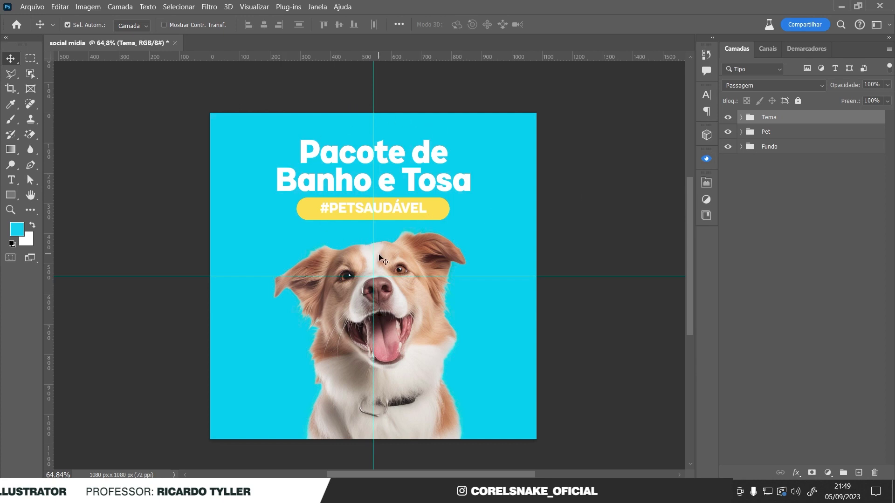
{"action": "left_click_drag", "start_coordinate": [386, 254], "coordinate": [387, 259]}
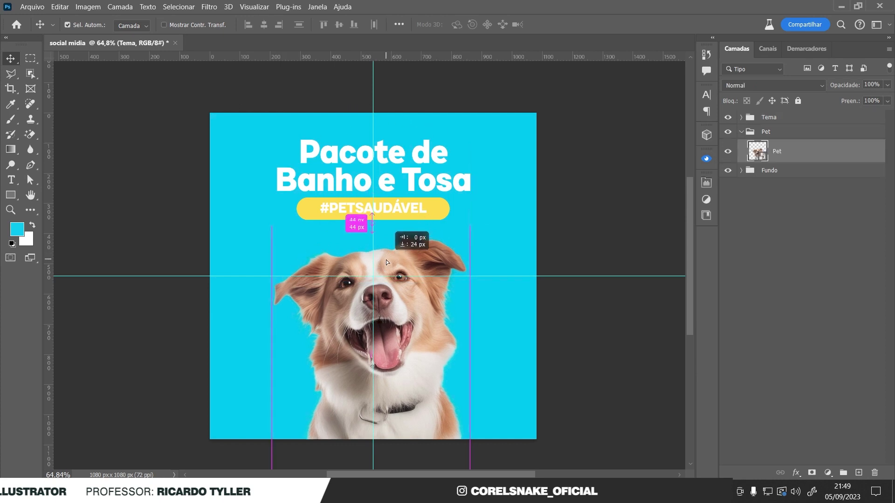
{"action": "left_click_drag", "start_coordinate": [387, 259], "coordinate": [387, 260]}
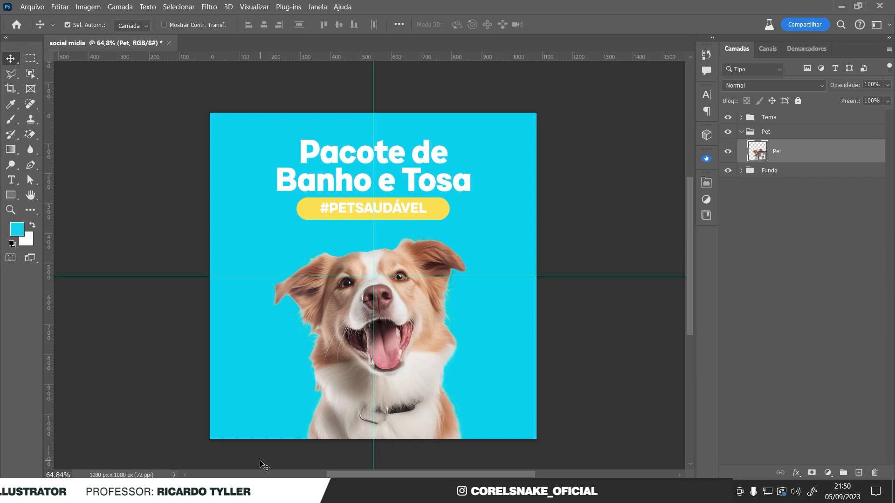
{"action": "left_click", "coordinate": [266, 492]}
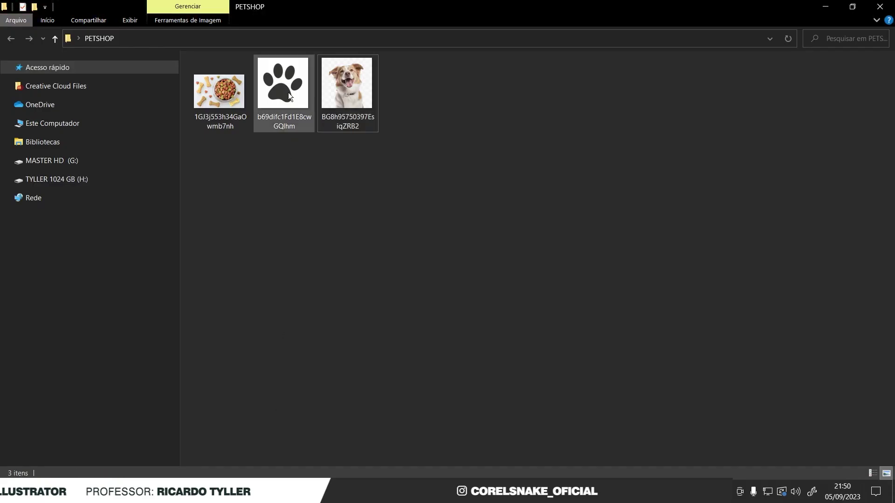
{"action": "mouse_move", "coordinate": [287, 91]}
{"action": "left_mouse_down"}
{"action": "mouse_move", "coordinate": [446, 366]}
{"action": "mouse_move", "coordinate": [458, 413]}
{"action": "mouse_move", "coordinate": [415, 329]}
{"action": "left_mouse_up"}
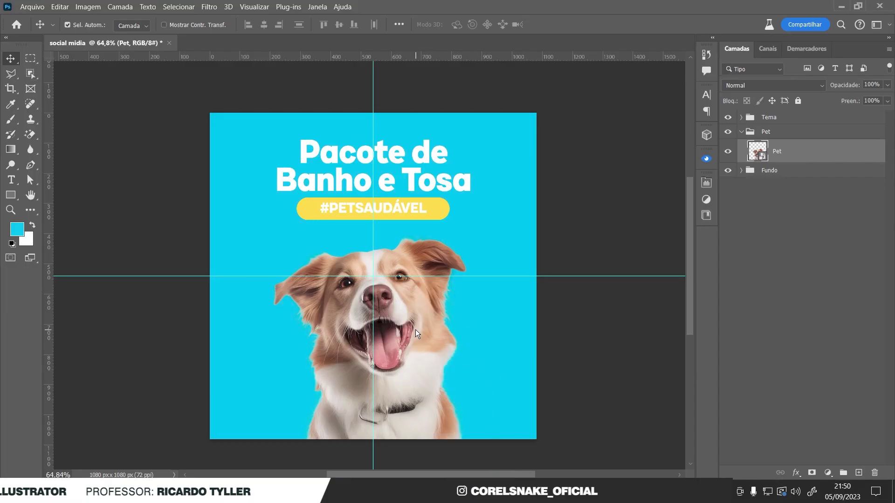
{"action": "key", "text": "Return"}
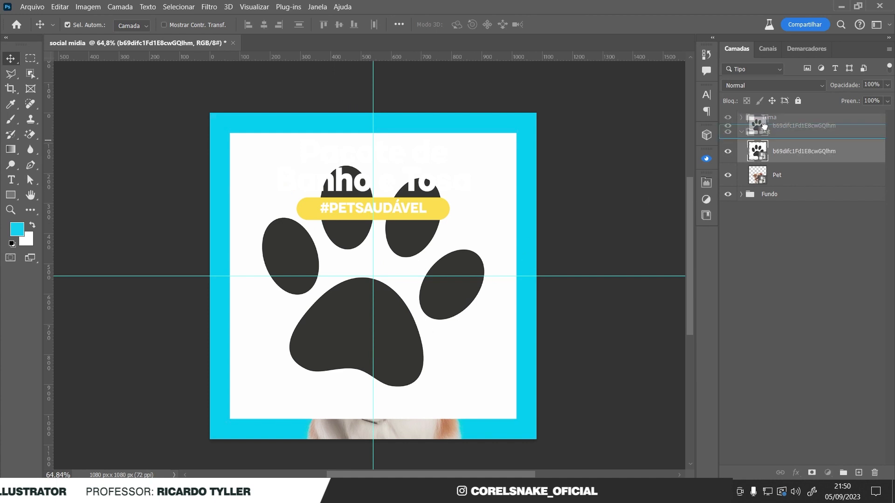
Move the paw layer above Tema and try the Magic Eraser on its white area
{"action": "left_click_drag", "start_coordinate": [755, 155], "coordinate": [769, 114]}
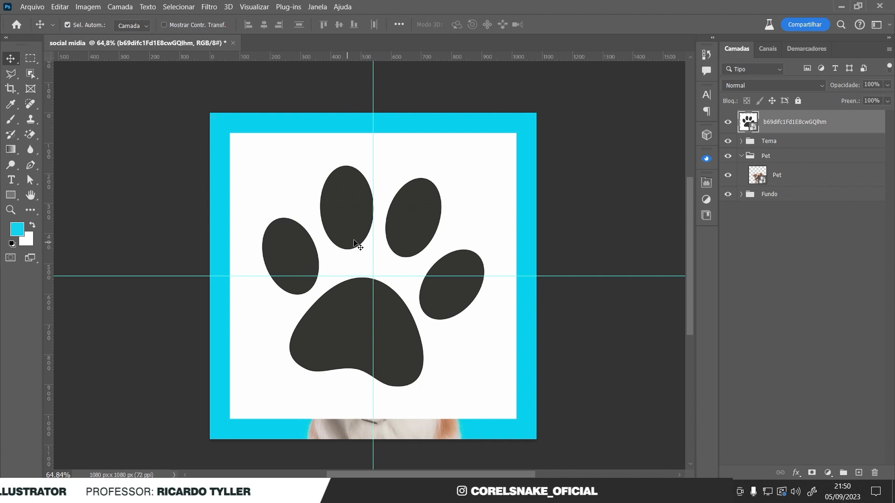
{"action": "left_click", "coordinate": [31, 135]}
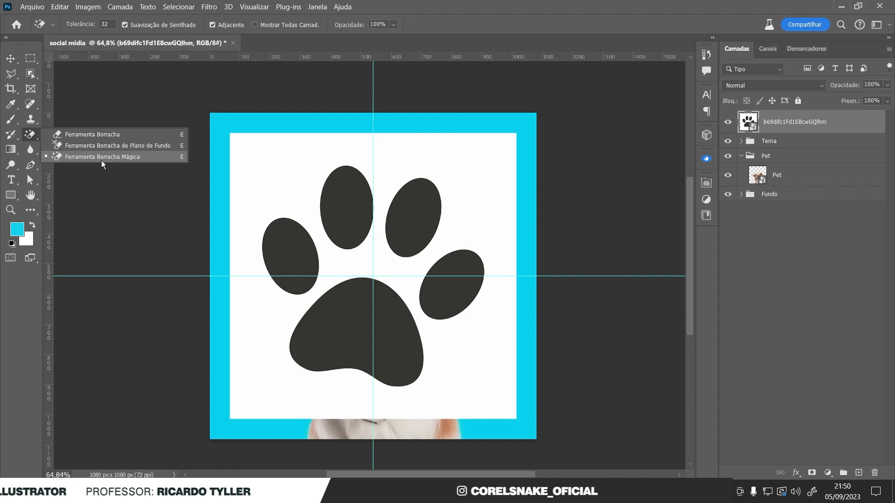
{"action": "left_click", "coordinate": [101, 160]}
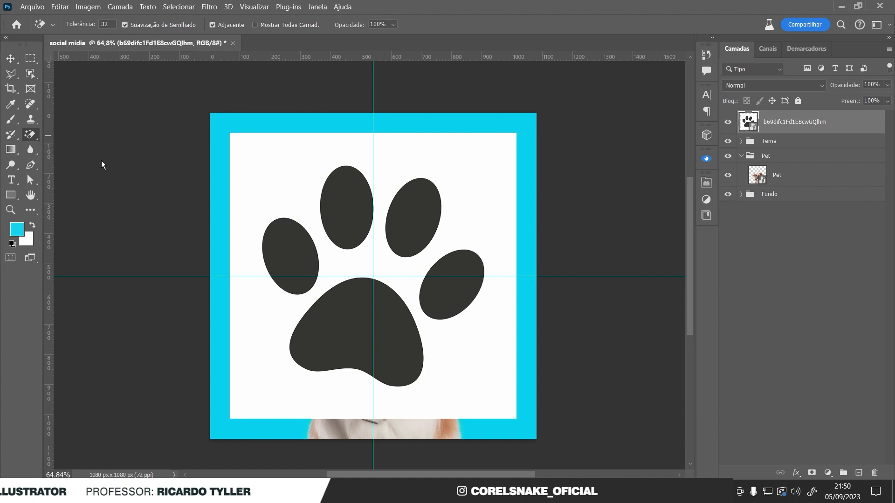
{"action": "left_click", "coordinate": [255, 153]}
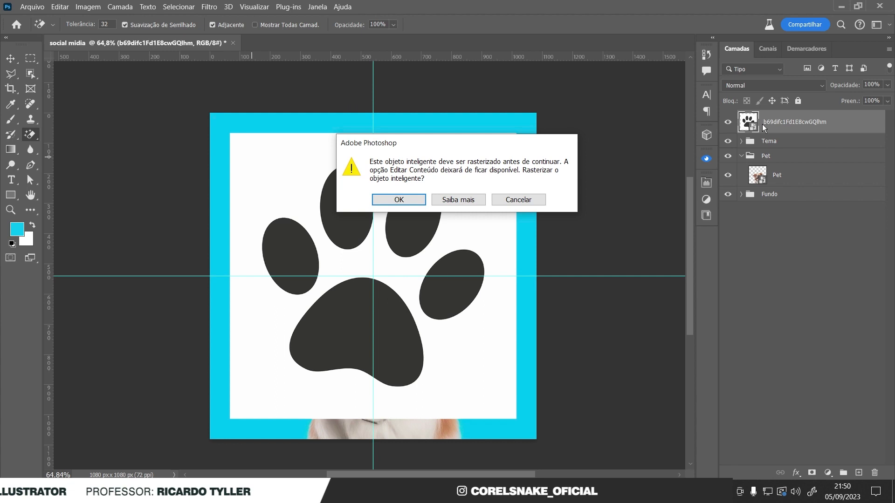
Rasterize the paw and erase its white area, then undo the erase
{"action": "left_click", "coordinate": [398, 200]}
{"action": "left_click", "coordinate": [275, 167]}
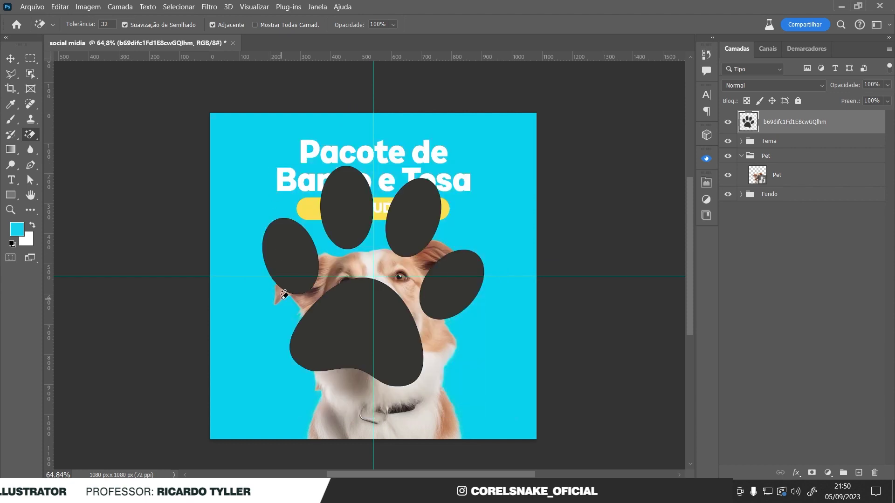
{"action": "left_click", "coordinate": [11, 59]}
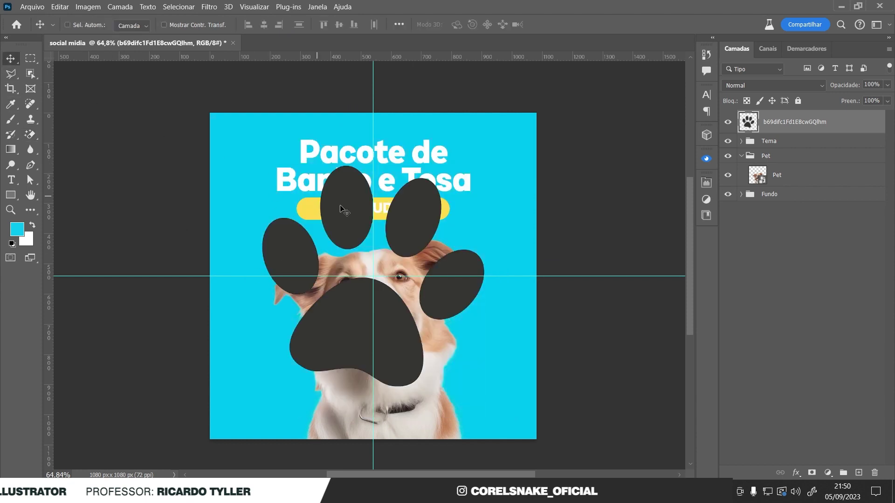
{"action": "key", "text": "ctrl+z"}
{"action": "key", "text": "ctrl+z"}
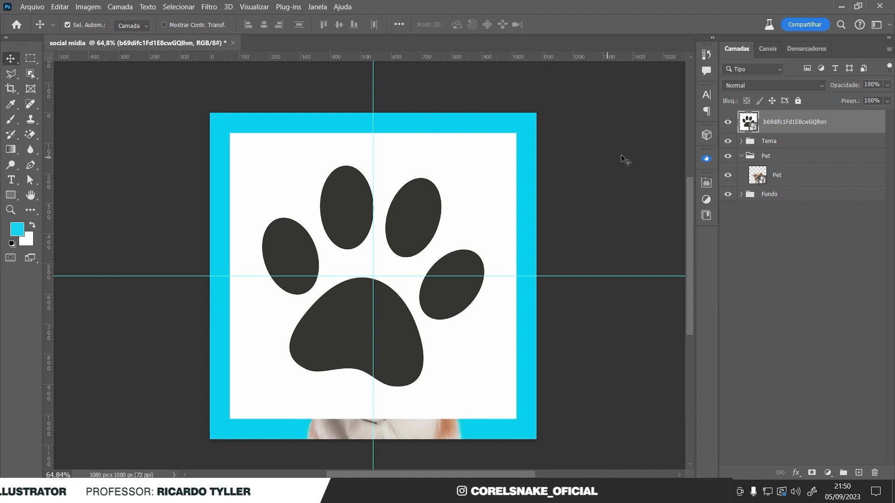
{"action": "right_click", "coordinate": [798, 120]}
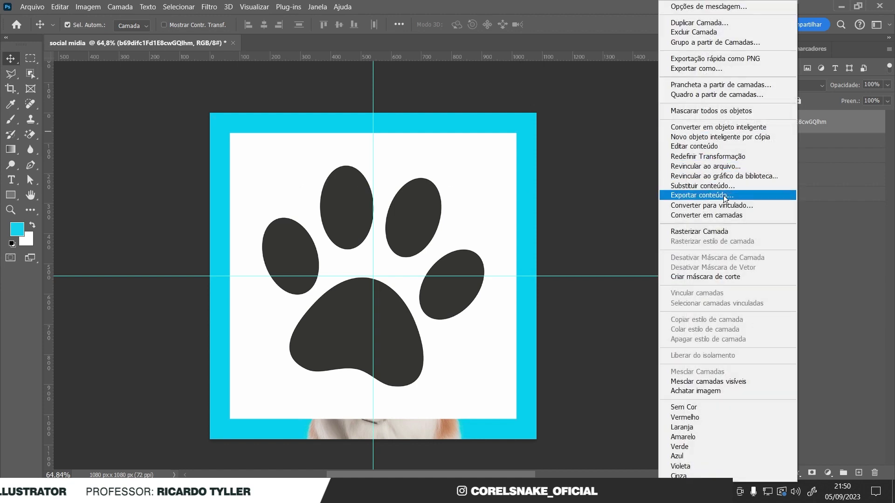
Rasterize the paw layer and erase its white square, undoing and rasterizing again
{"action": "left_click", "coordinate": [714, 230]}
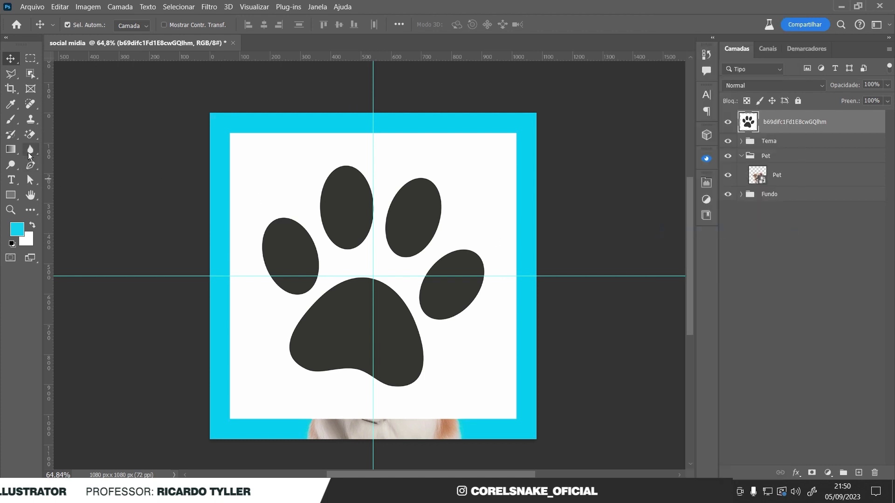
{"action": "left_click", "coordinate": [30, 135]}
{"action": "left_click", "coordinate": [268, 161]}
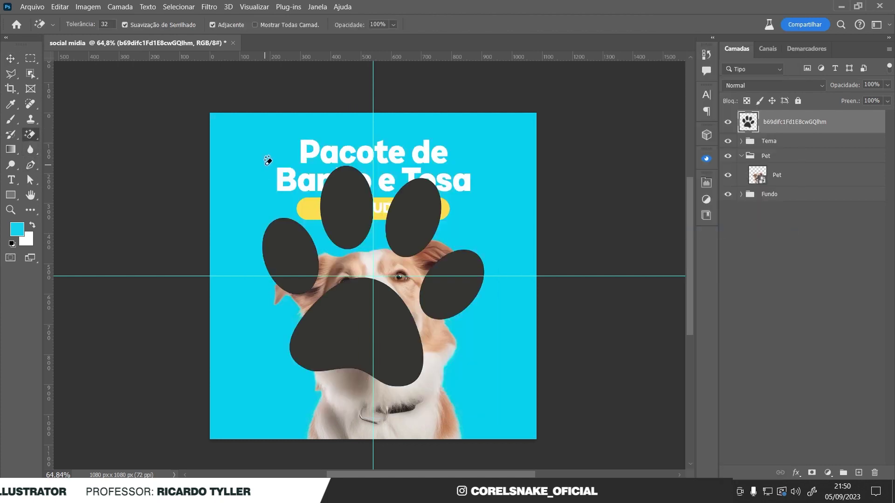
{"action": "key", "text": "v"}
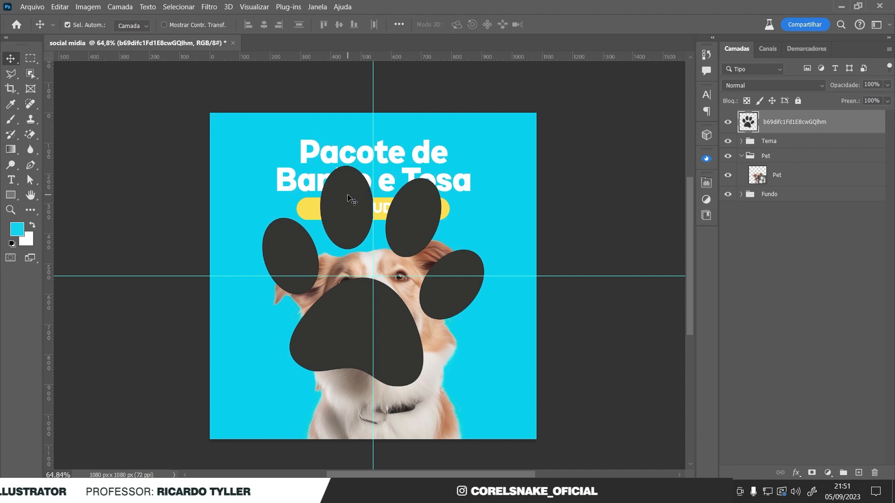
{"action": "key", "text": "ctrl+z"}
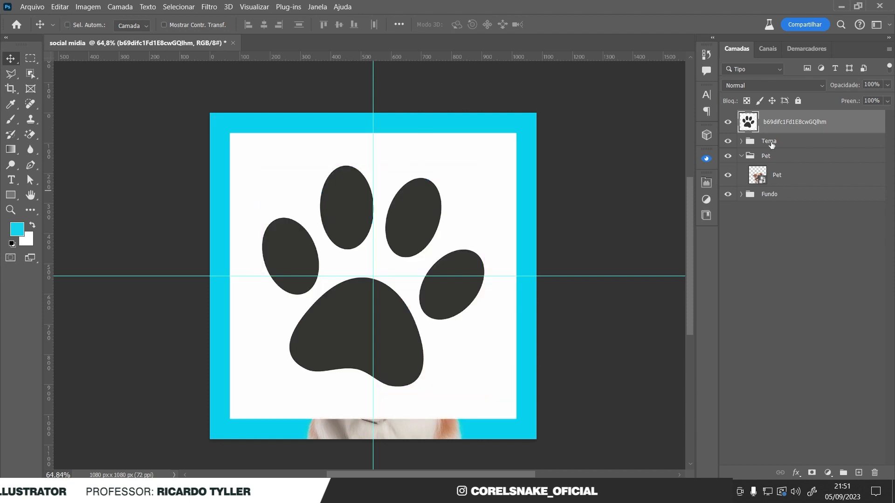
{"action": "key", "text": "ctrl"}
{"action": "right_click", "coordinate": [788, 122]}
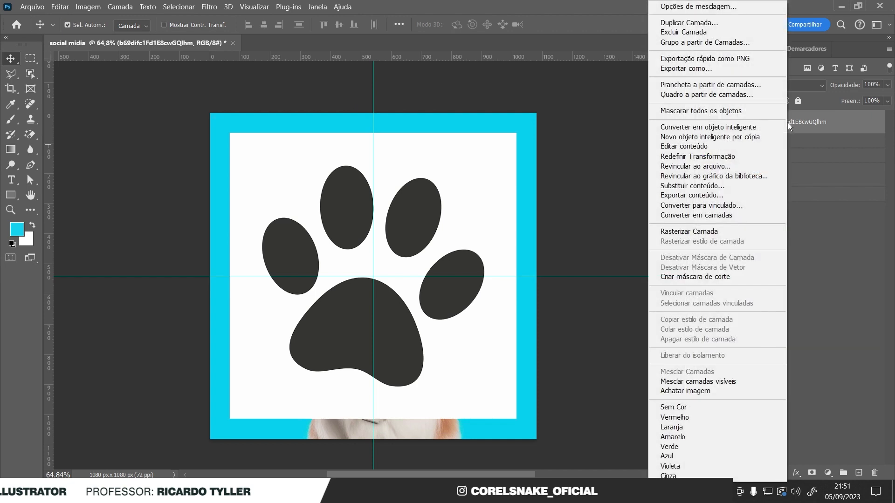
{"action": "left_click", "coordinate": [707, 231]}
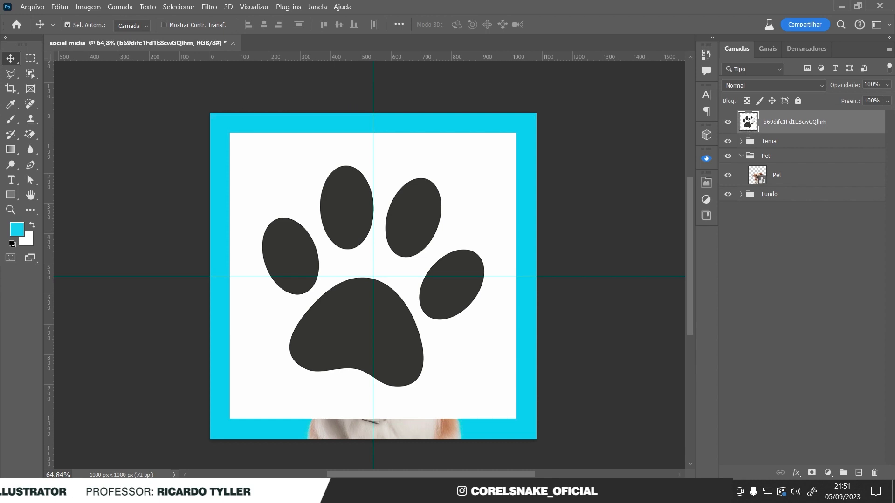
Erase the white background around the paw and convert the layer into a smart object
{"action": "left_click", "coordinate": [11, 179]}
{"action": "key", "text": "v"}
{"action": "left_click", "coordinate": [29, 135]}
{"action": "left_click", "coordinate": [262, 171]}
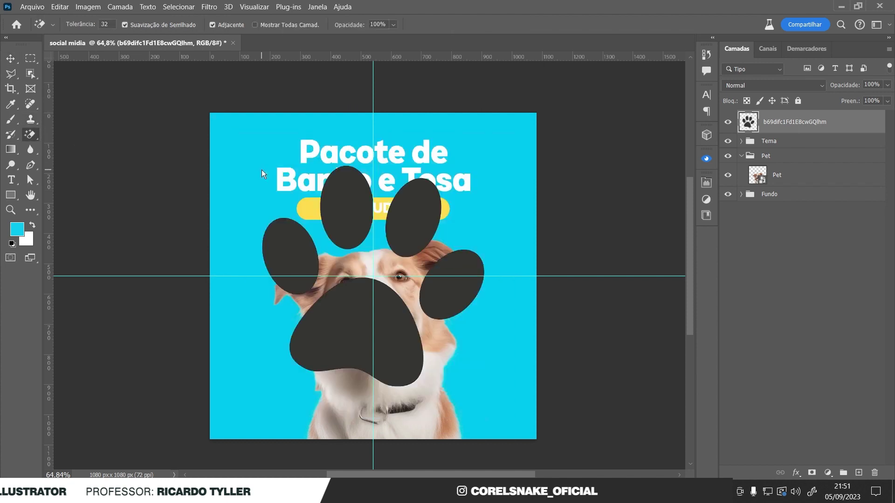
{"action": "left_click", "coordinate": [10, 59]}
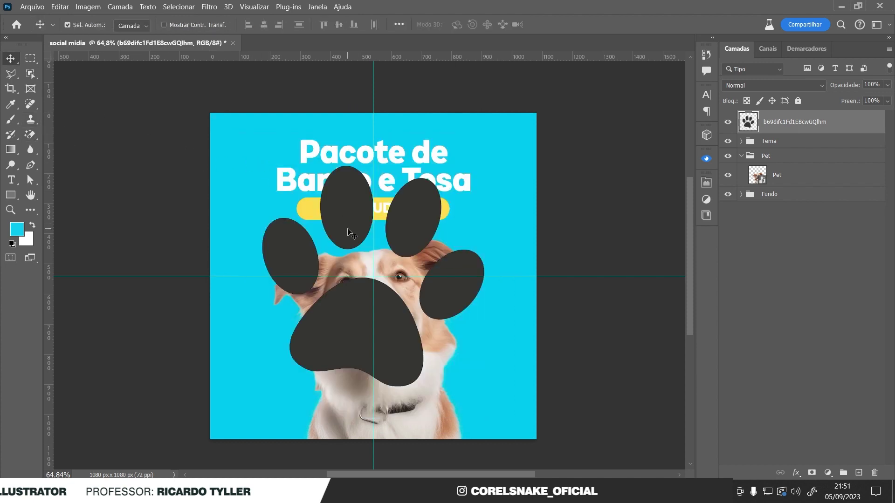
{"action": "right_click", "coordinate": [780, 124]}
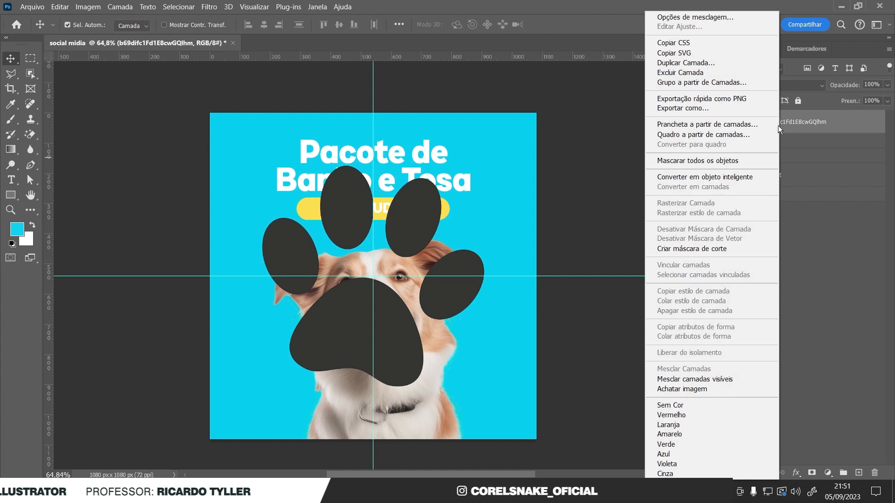
{"action": "left_click", "coordinate": [751, 177]}
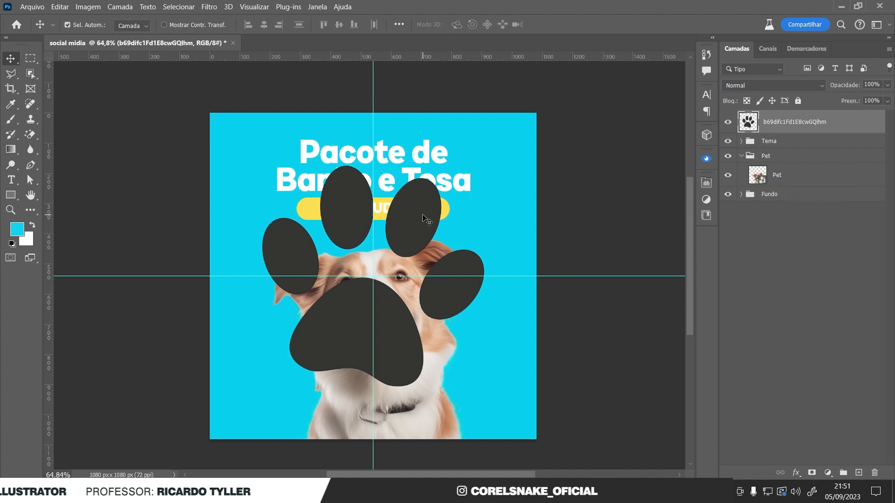
{"action": "key", "text": "ctrl+t"}
Try shrinking the paw to a small mark, then enlarge it back
{"action": "left_click_drag", "start_coordinate": [483, 165], "coordinate": [388, 282]}
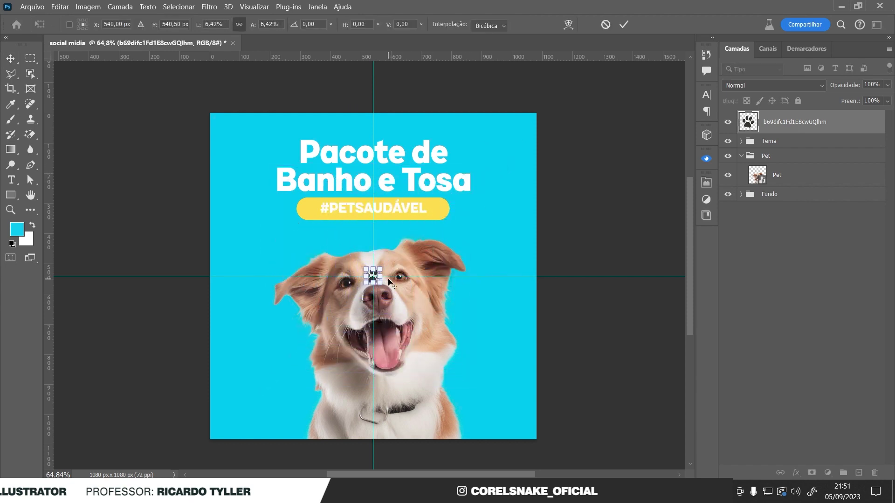
{"action": "key", "text": "Return"}
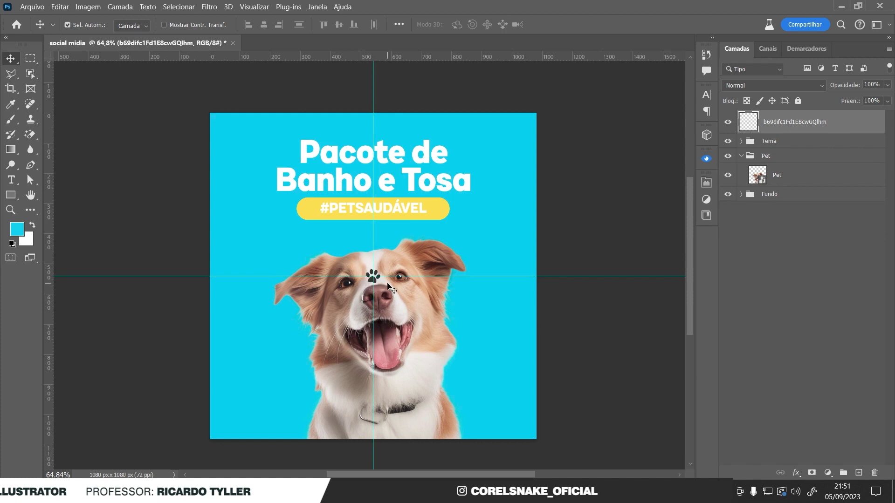
{"action": "key", "text": "ctrl+t"}
{"action": "mouse_move", "coordinate": [380, 269]}
{"action": "left_mouse_down"}
{"action": "mouse_move", "coordinate": [418, 242]}
{"action": "mouse_move", "coordinate": [507, 144]}
{"action": "left_mouse_up"}
{"action": "key", "text": "Return"}
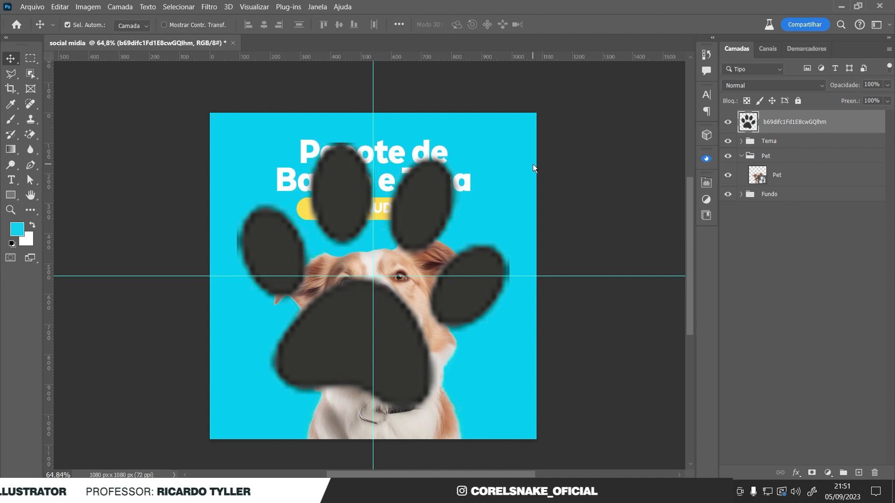
{"action": "key", "text": "ctrl+z"}
{"action": "key", "text": "ctrl+shift+z"}
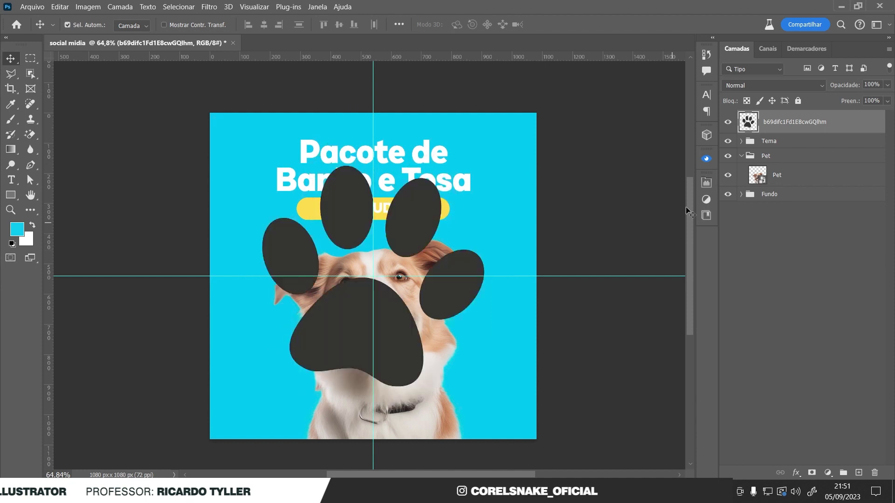
Convert the paw to a smart object and resize it to cover the dog's face
{"action": "right_click", "coordinate": [790, 125]}
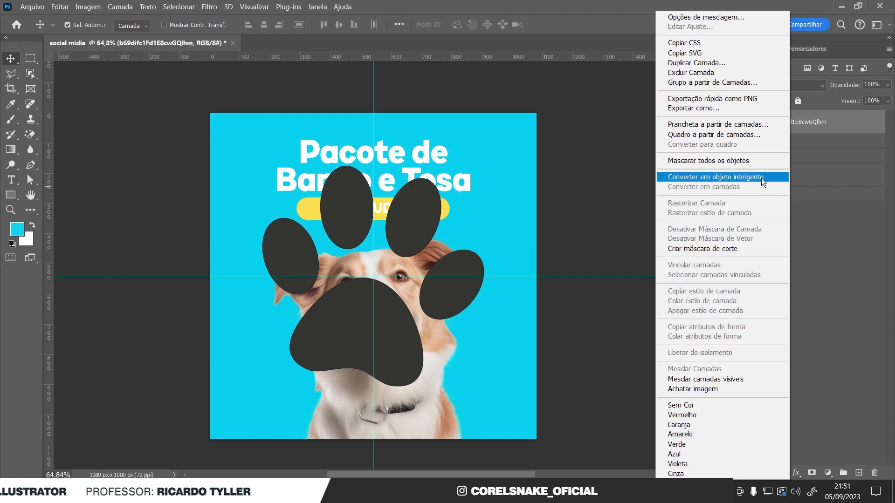
{"action": "left_click", "coordinate": [762, 178]}
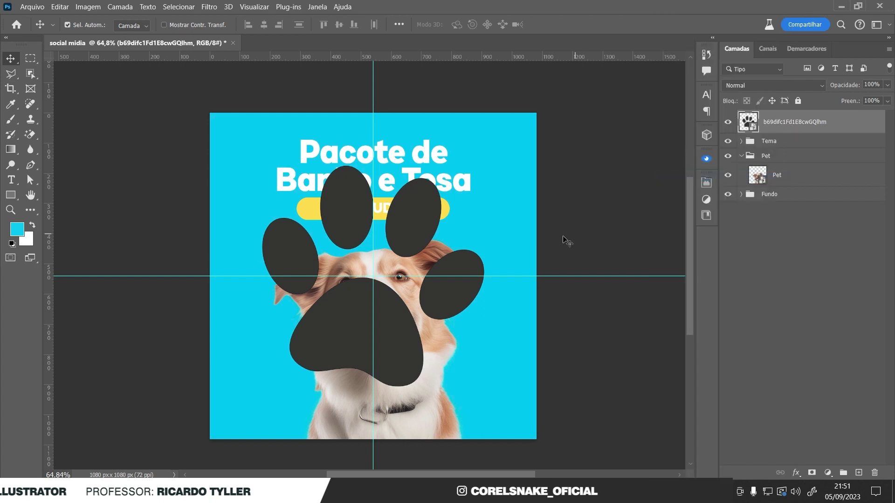
{"action": "key", "text": "ctrl+t"}
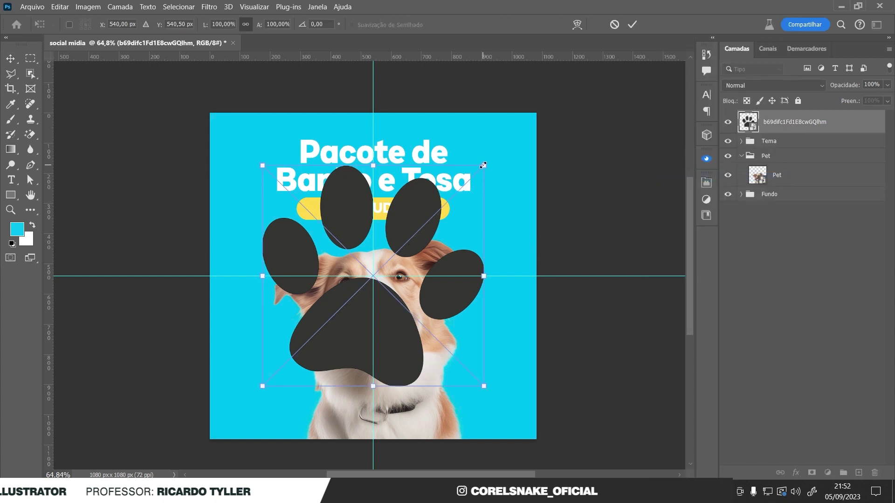
{"action": "left_click_drag", "start_coordinate": [484, 166], "coordinate": [385, 278]}
{"action": "key", "text": "Return"}
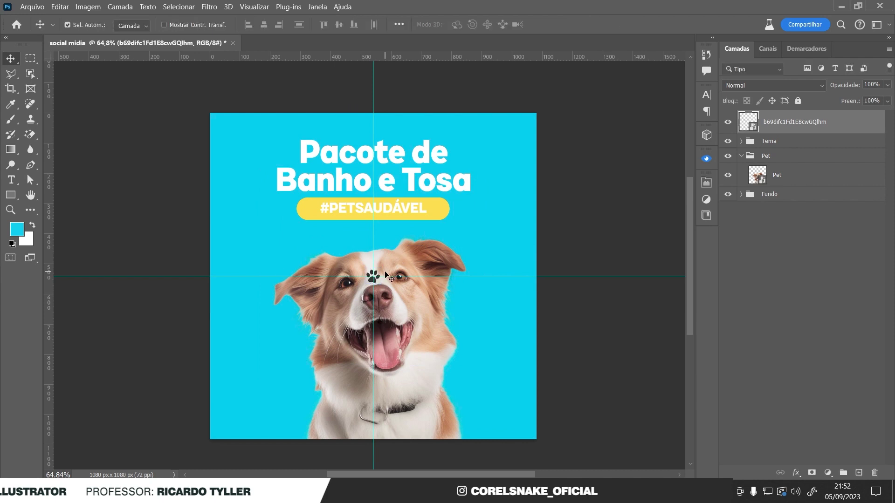
{"action": "key", "text": "ctrl+t"}
{"action": "mouse_move", "coordinate": [384, 266]}
{"action": "left_mouse_down"}
{"action": "mouse_move", "coordinate": [498, 202]}
{"action": "mouse_move", "coordinate": [460, 216]}
{"action": "left_mouse_up"}
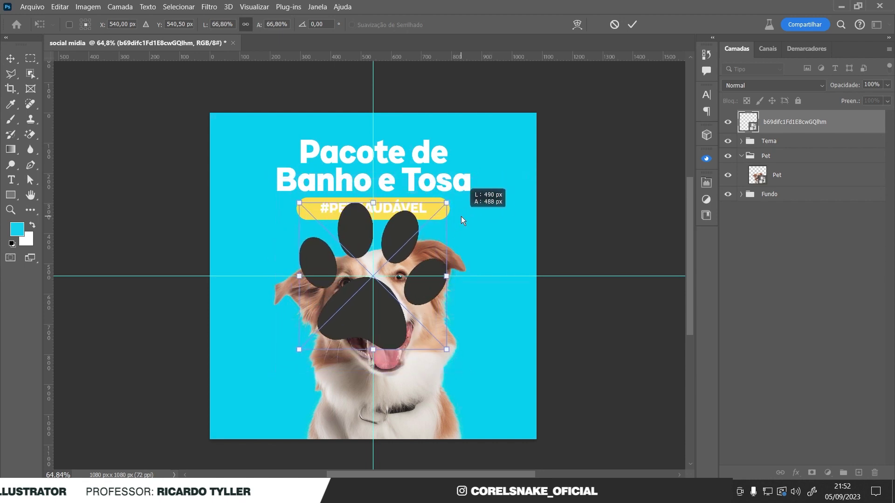
{"action": "key", "text": "Return"}
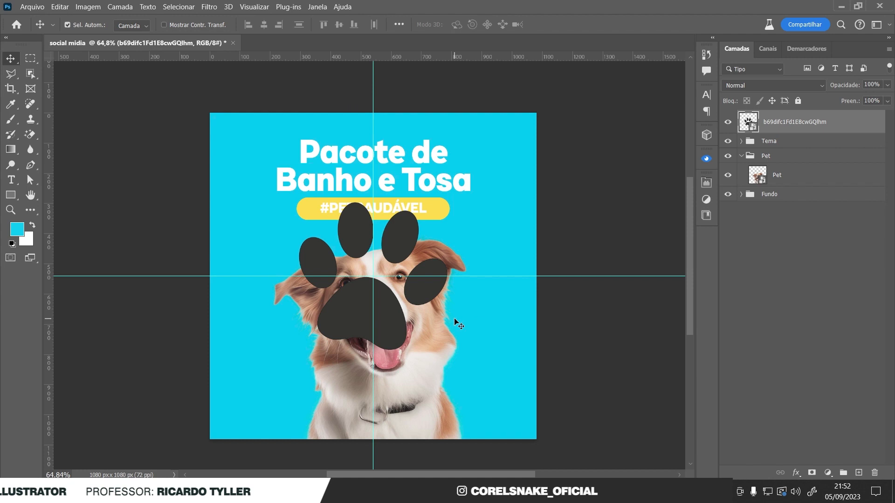
{"action": "left_click", "coordinate": [707, 214]}
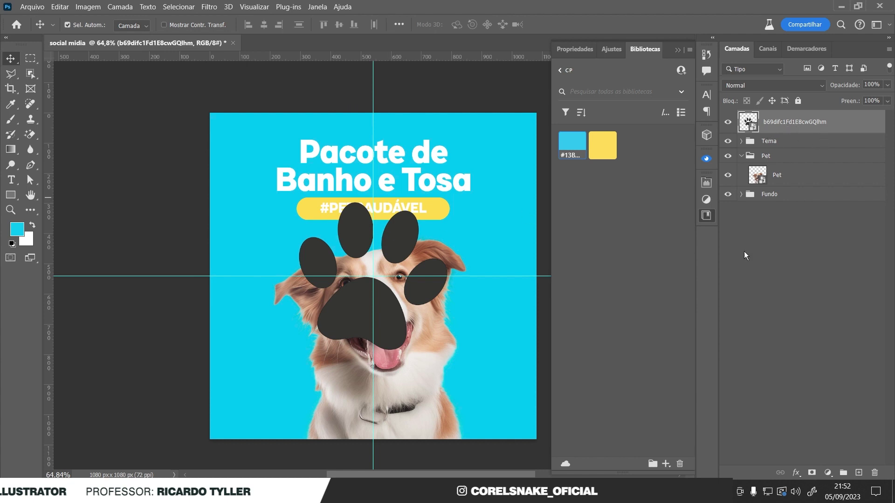
Extract a grid paw pattern from the image and save it to the library
{"action": "left_click", "coordinate": [666, 463]}
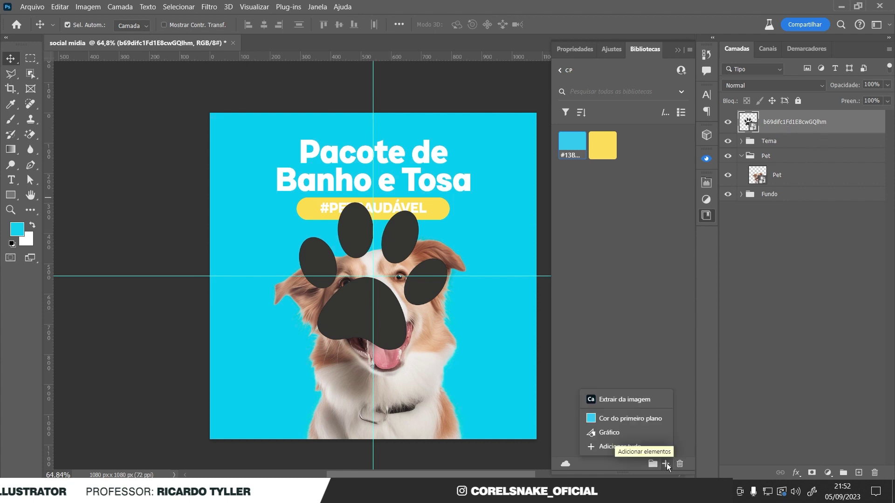
{"action": "left_click", "coordinate": [613, 407]}
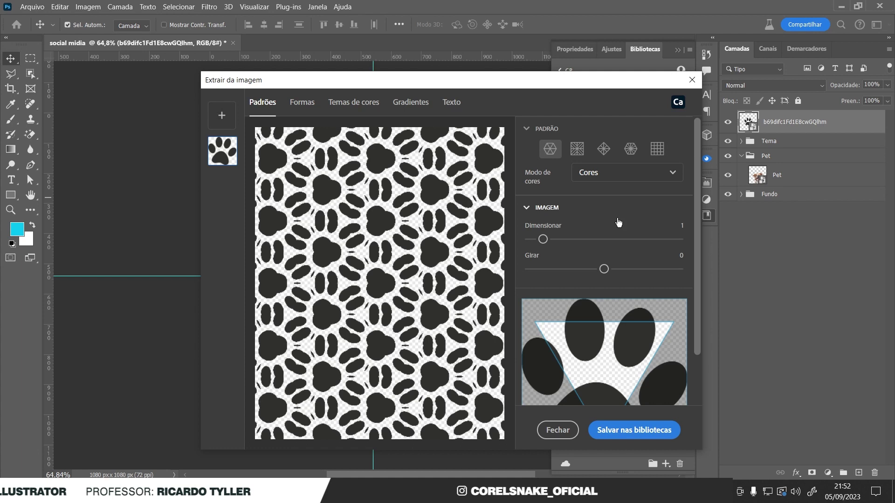
{"action": "left_click", "coordinate": [657, 149]}
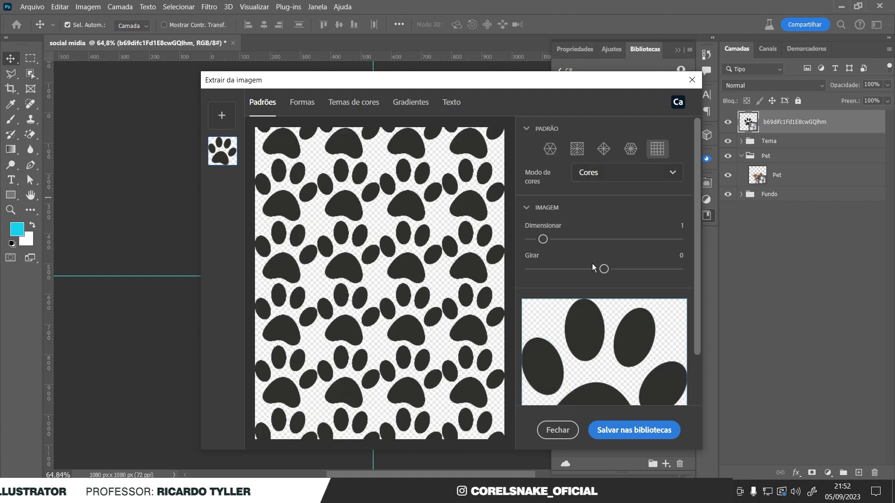
{"action": "left_click_drag", "start_coordinate": [603, 269], "coordinate": [608, 272]}
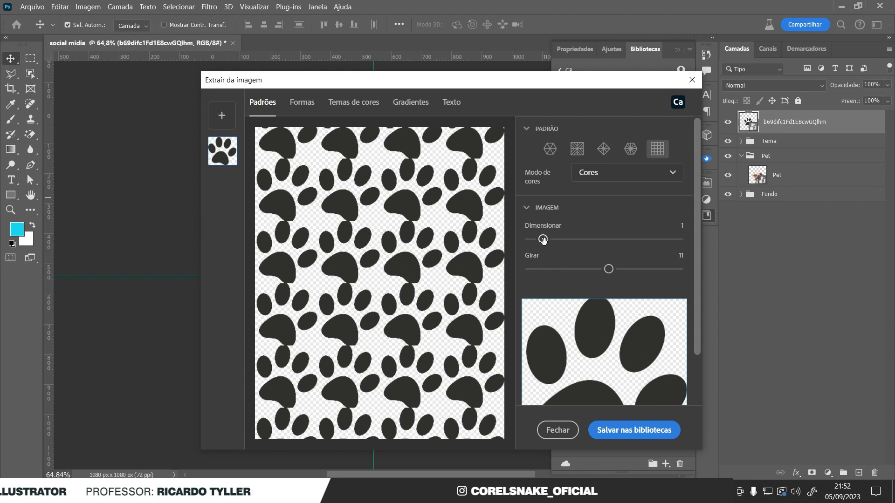
{"action": "left_click_drag", "start_coordinate": [545, 239], "coordinate": [538, 241]}
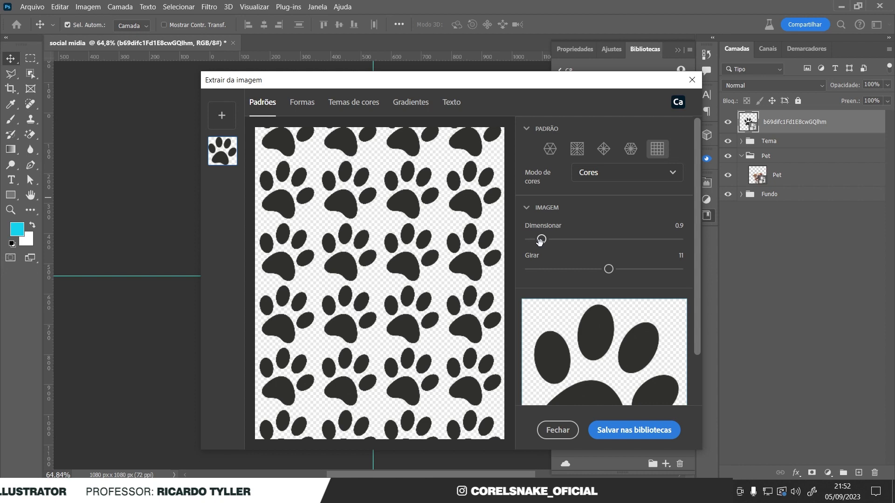
{"action": "left_click", "coordinate": [629, 430]}
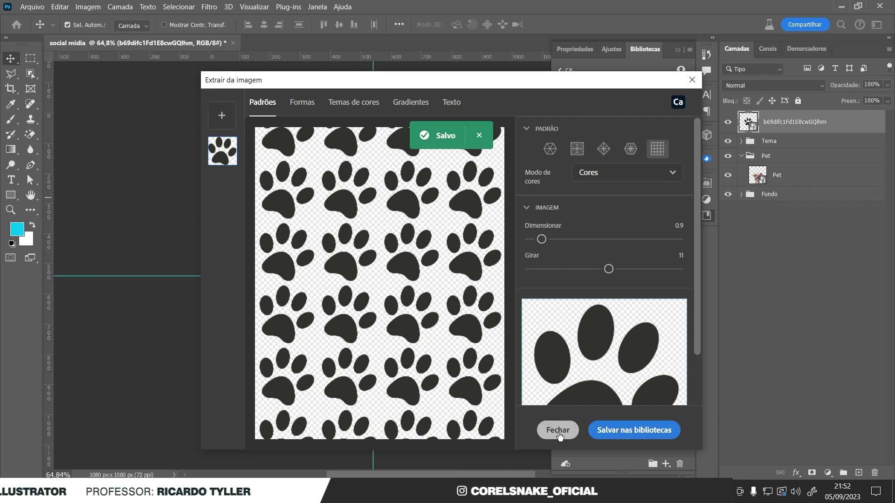
{"action": "left_click", "coordinate": [559, 430]}
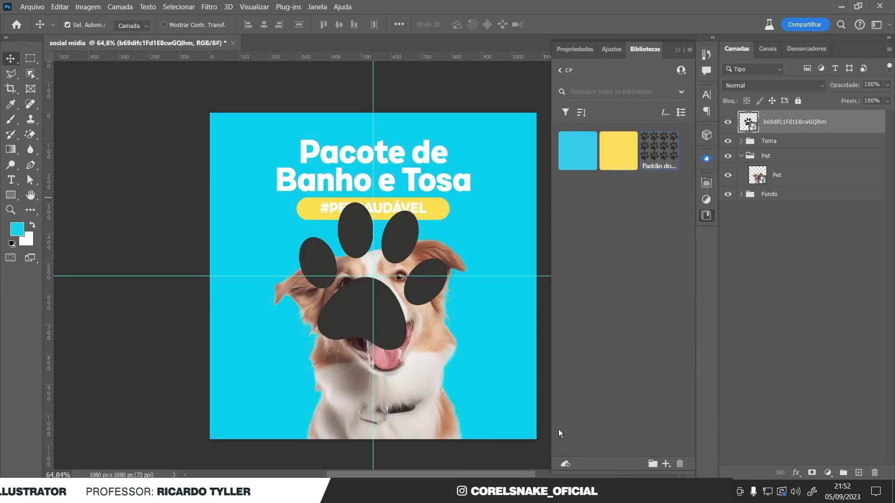
Fill a new layer with the saved paw pattern at 4% scale and 0° angle
{"action": "double_click", "coordinate": [657, 150]}
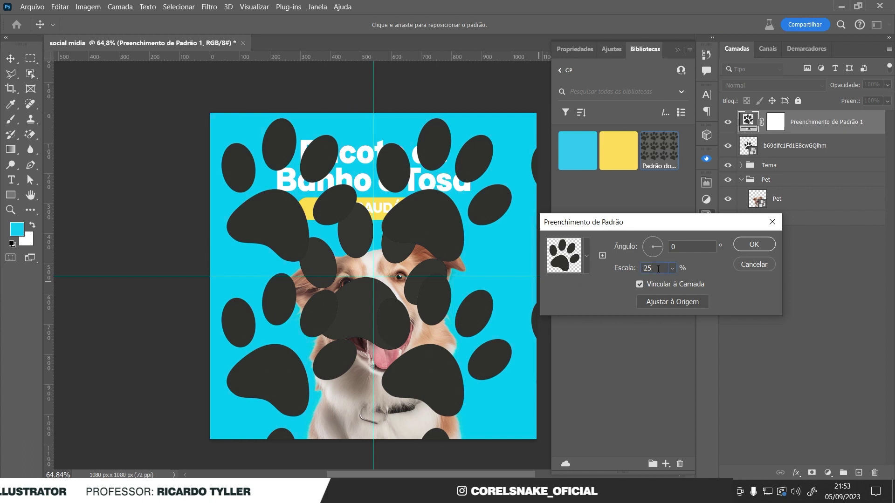
{"action": "scroll", "coordinate": [658, 269], "scroll_direction": "down", "scroll_amount": 3}
{"action": "scroll", "coordinate": [657, 269], "scroll_direction": "down", "scroll_amount": 6}
{"action": "scroll", "coordinate": [658, 269], "scroll_direction": "down", "scroll_amount": 3}
{"action": "scroll", "coordinate": [657, 268], "scroll_direction": "down", "scroll_amount": 3}
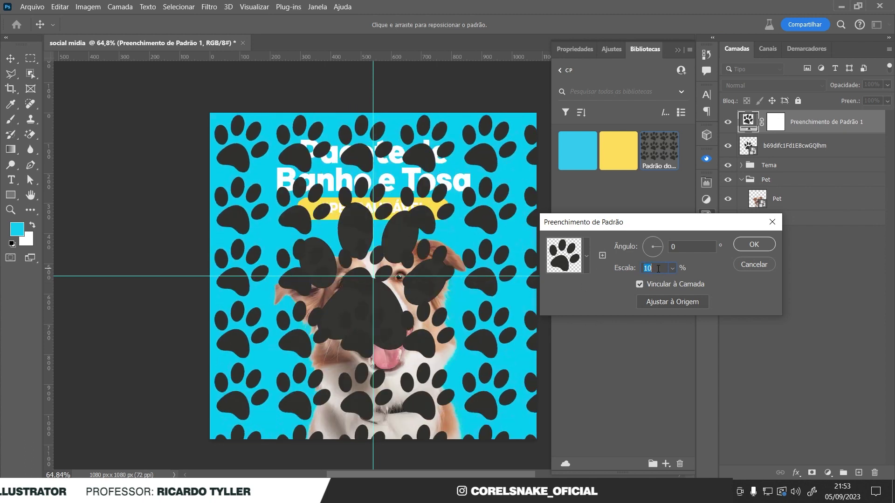
{"action": "scroll", "coordinate": [657, 269], "scroll_direction": "down", "scroll_amount": 2}
{"action": "scroll", "coordinate": [658, 269], "scroll_direction": "down", "scroll_amount": 2}
{"action": "scroll", "coordinate": [657, 269], "scroll_direction": "down", "scroll_amount": 2}
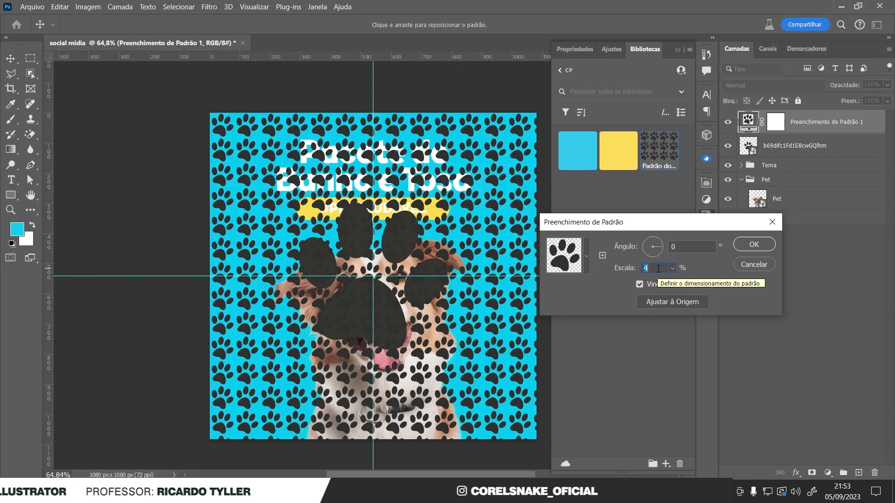
{"action": "scroll", "coordinate": [658, 269], "scroll_direction": "down", "scroll_amount": 1}
{"action": "scroll", "coordinate": [657, 269], "scroll_direction": "up", "scroll_amount": 1}
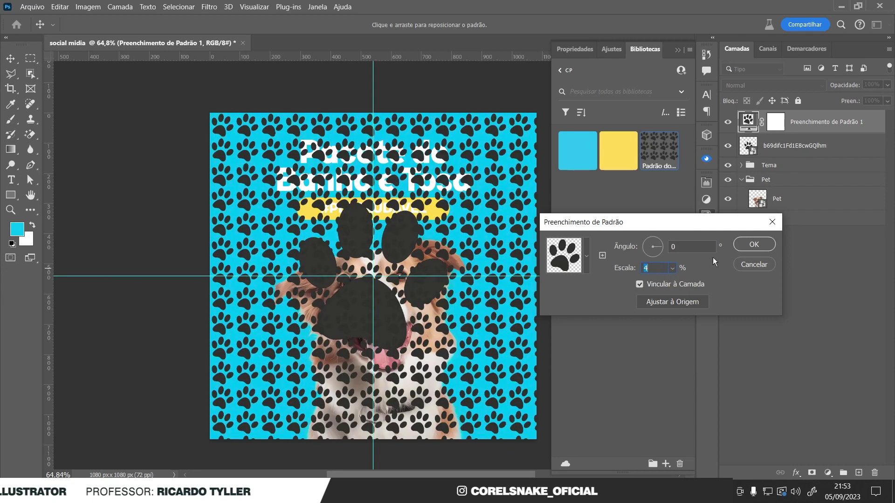
{"action": "left_click", "coordinate": [659, 242]}
{"action": "left_click", "coordinate": [660, 243]}
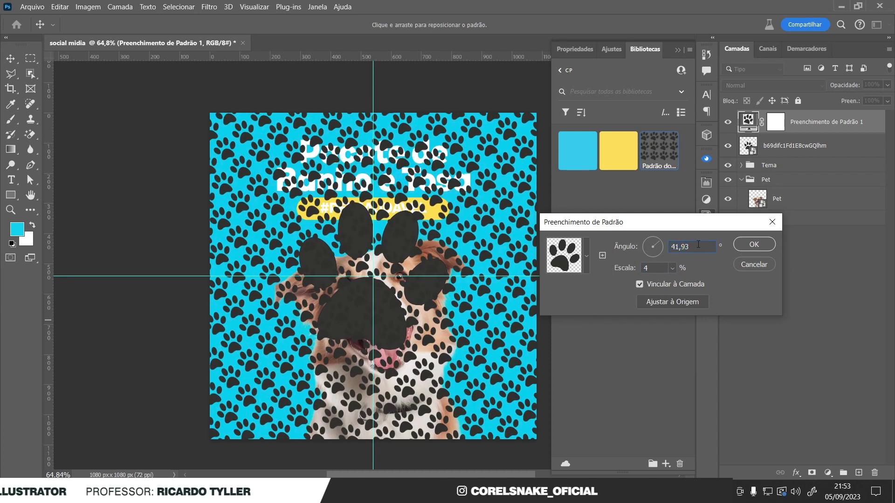
{"action": "type", "text": "0"}
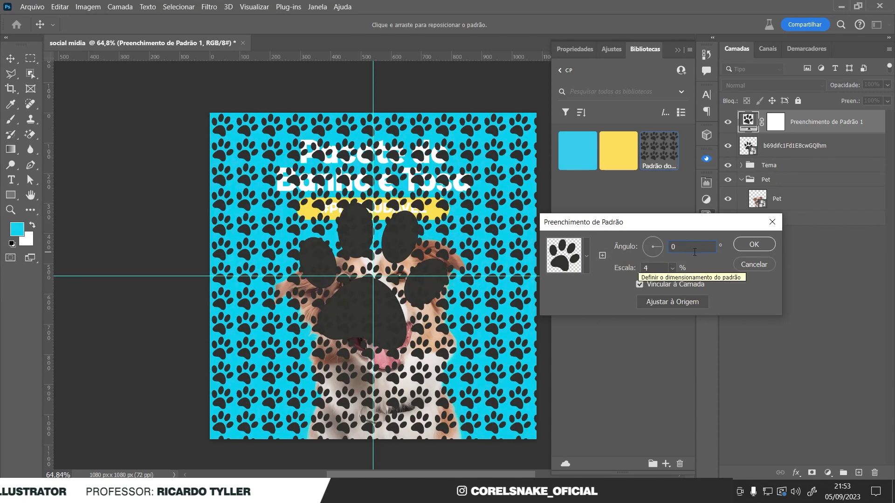
{"action": "left_click", "coordinate": [745, 245]}
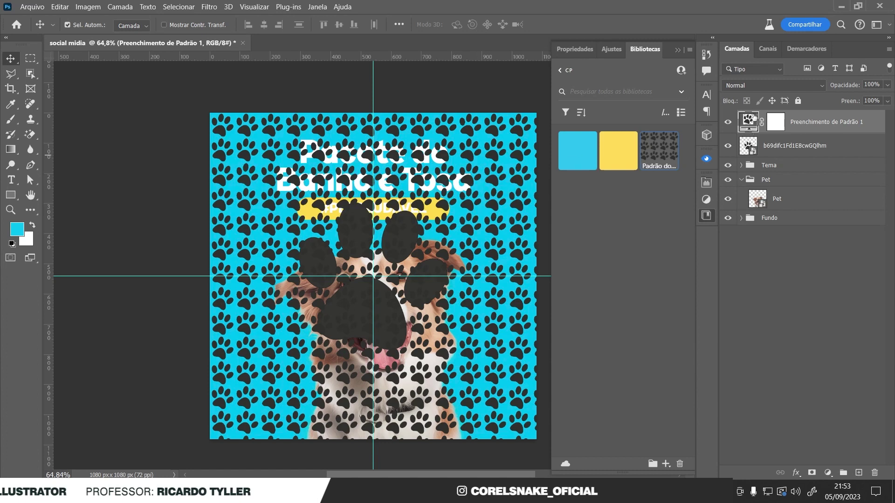
Convert the paw pattern fill to a smart object and tint it cyan with a colour overlay
{"action": "right_click", "coordinate": [802, 123]}
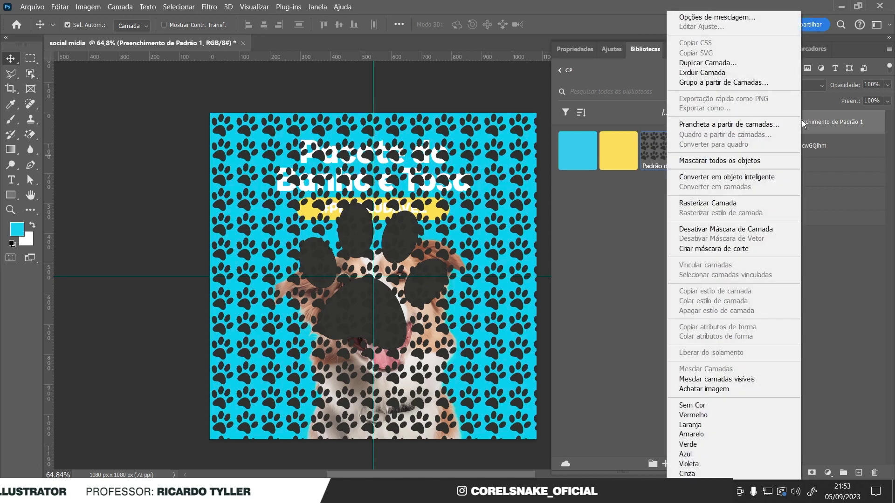
{"action": "left_click", "coordinate": [757, 177]}
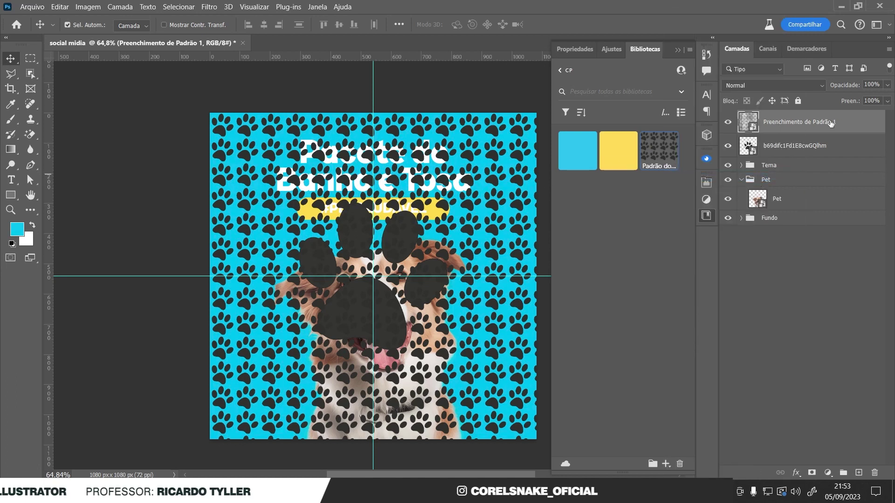
{"action": "double_click", "coordinate": [860, 122]}
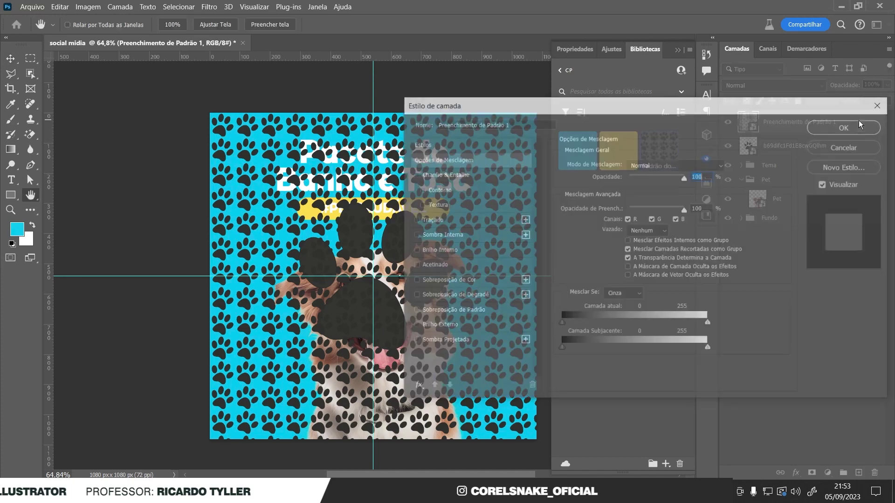
{"action": "left_click", "coordinate": [472, 281]}
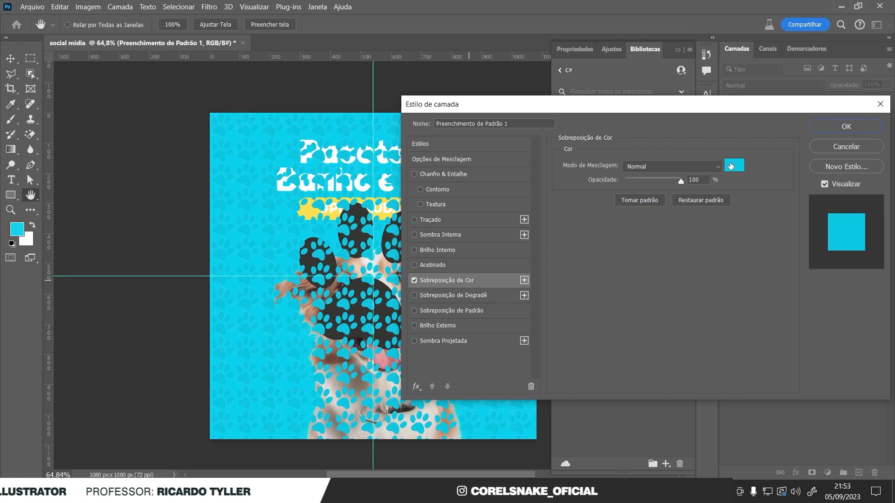
{"action": "left_click", "coordinate": [846, 126]}
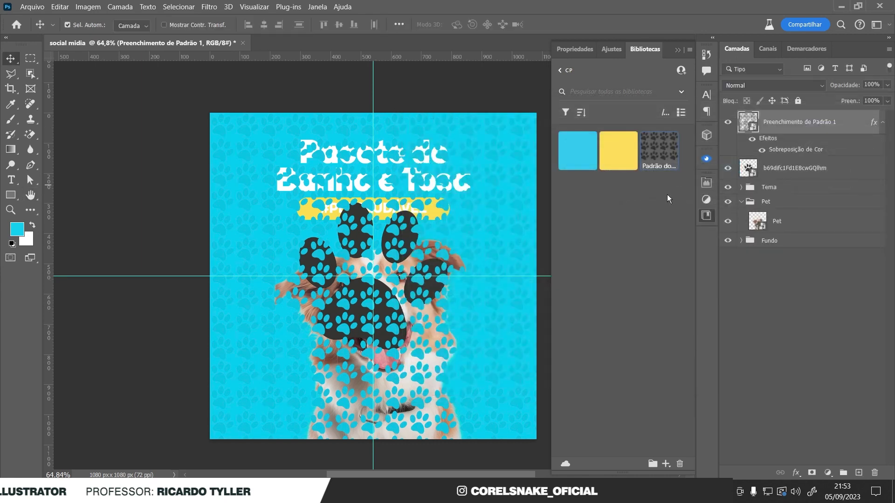
Move the paw pattern layer down the stack into the Fundo group
{"action": "left_click_drag", "start_coordinate": [758, 131], "coordinate": [758, 182]}
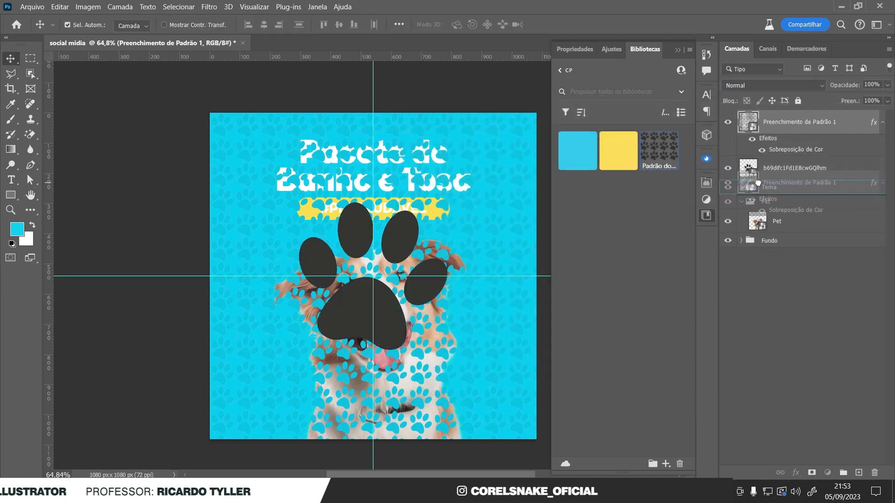
{"action": "left_click_drag", "start_coordinate": [758, 182], "coordinate": [767, 240]}
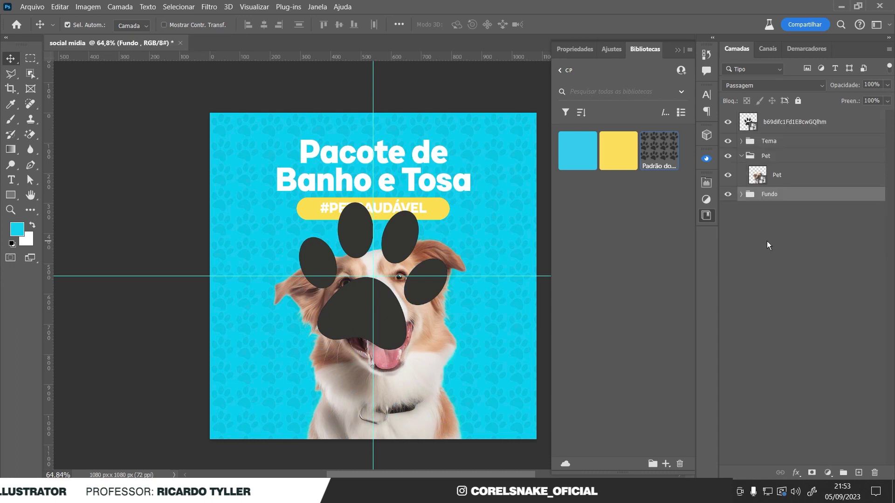
{"action": "scroll", "coordinate": [266, 214], "scroll_direction": "up", "scroll_amount": 2}
{"action": "scroll", "coordinate": [272, 221], "scroll_direction": "up", "scroll_amount": 1}
{"action": "scroll", "coordinate": [272, 222], "scroll_direction": "down", "scroll_amount": 3}
{"action": "scroll", "coordinate": [498, 224], "scroll_direction": "down", "scroll_amount": 1}
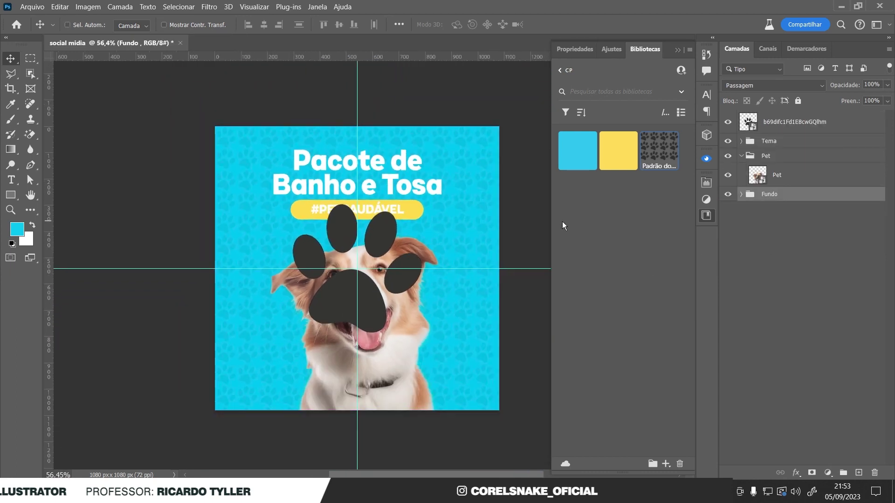
Enlarge the paw pattern about 156% so it still covers the whole canvas
{"action": "left_click", "coordinate": [741, 194]}
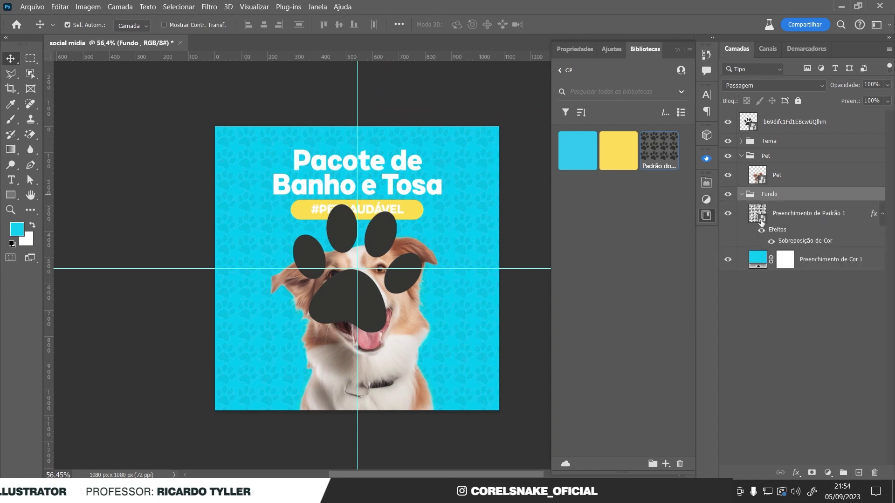
{"action": "left_click", "coordinate": [761, 223]}
{"action": "key", "text": "ctrl+t"}
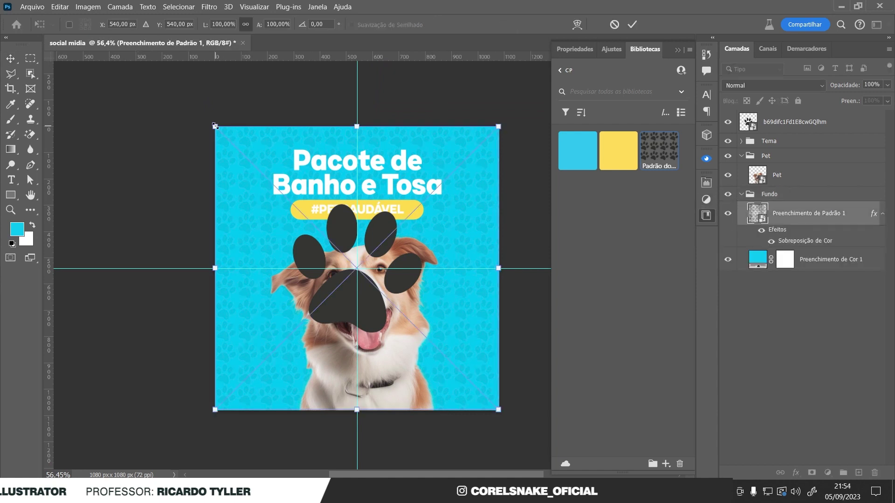
{"action": "left_click_drag", "start_coordinate": [215, 126], "coordinate": [121, 83]}
{"action": "scroll", "coordinate": [275, 252], "scroll_direction": "down", "scroll_amount": 5}
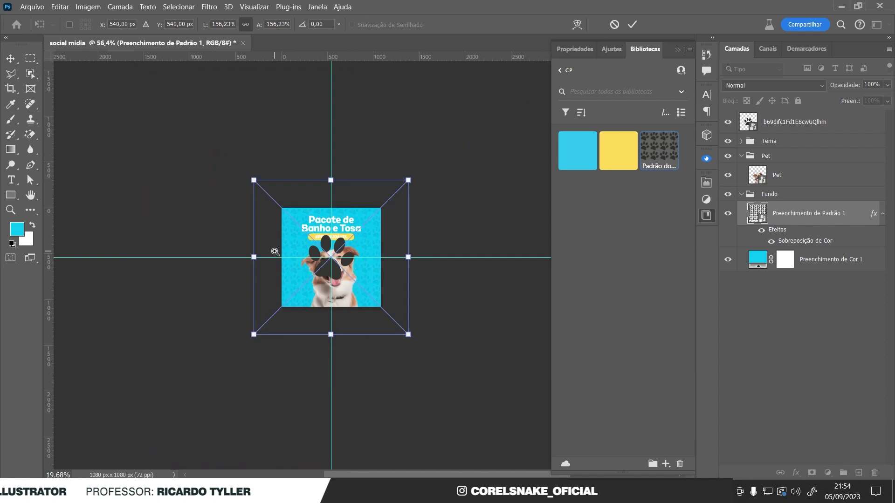
{"action": "left_click_drag", "start_coordinate": [253, 257], "coordinate": [210, 261]}
{"action": "key", "text": "Return"}
{"action": "key", "text": "ctrl"}
{"action": "scroll", "coordinate": [319, 239], "scroll_direction": "up", "scroll_amount": 2}
{"action": "scroll", "coordinate": [319, 240], "scroll_direction": "up", "scroll_amount": 3}
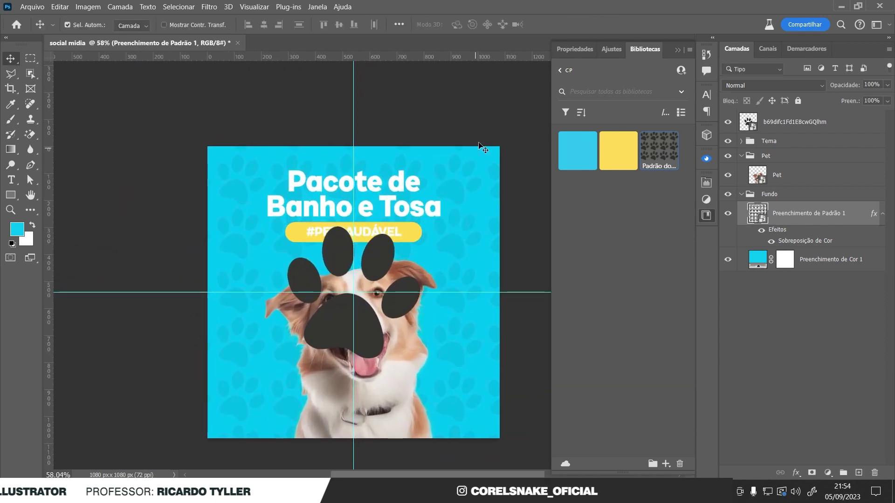
Hide the black paw shape layer so the dog's face is clear
{"action": "left_click", "coordinate": [707, 216]}
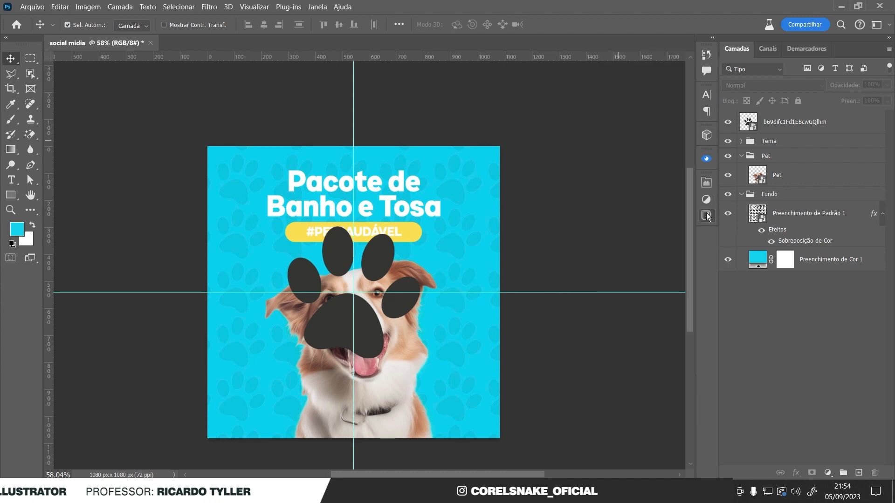
{"action": "left_click", "coordinate": [386, 251]}
{"action": "left_click", "coordinate": [727, 122]}
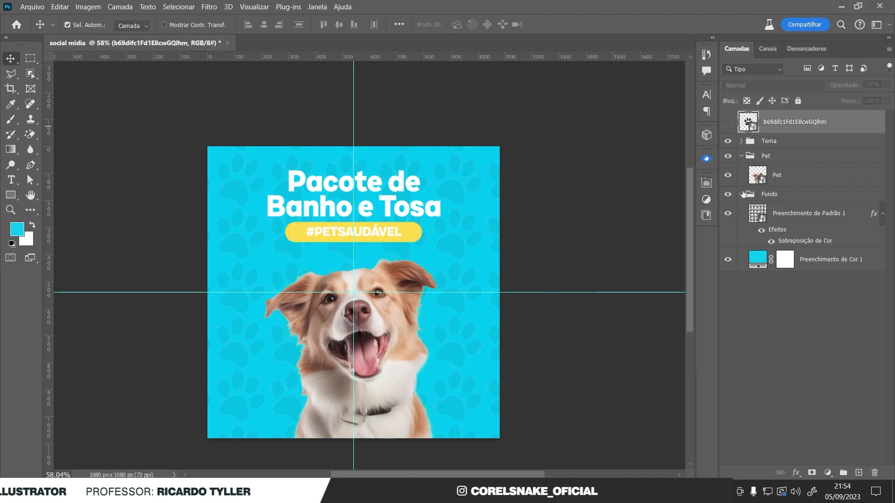
Collapse the pattern's effects list and the Fundo and Pet groups in the Layers panel
{"action": "left_click", "coordinate": [882, 215]}
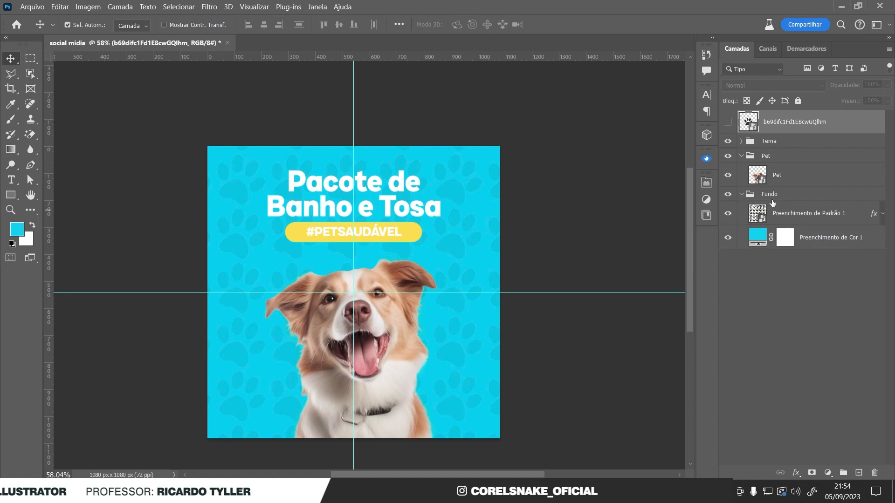
{"action": "left_click", "coordinate": [741, 194]}
{"action": "left_click", "coordinate": [741, 156]}
{"action": "left_click", "coordinate": [578, 212]}
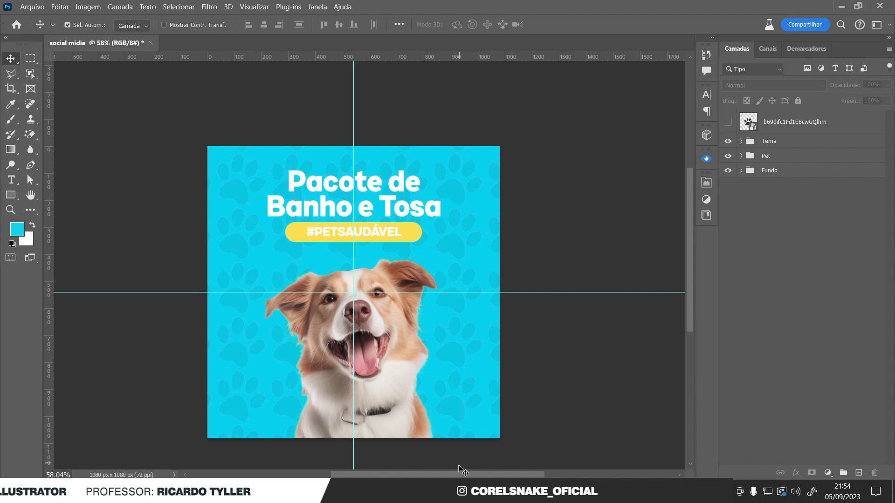
{"action": "key", "text": "alt+Tab"}
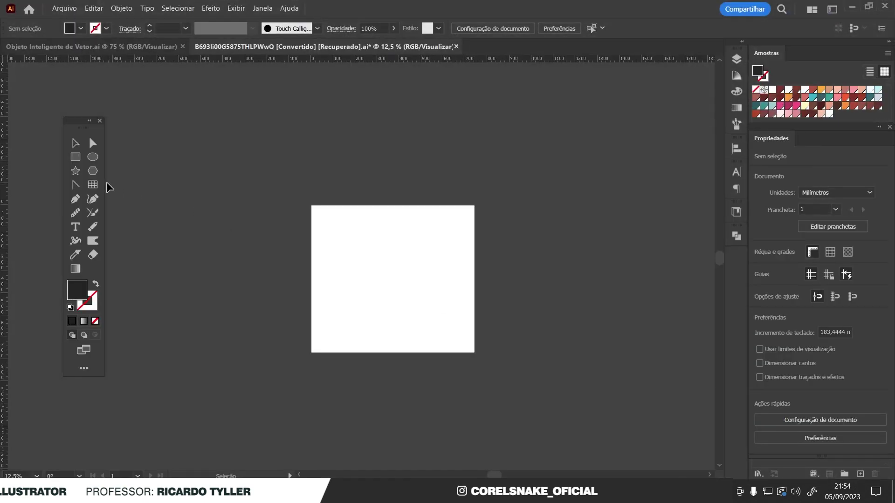
Draw a five-point star from the artboard centre in Illustrator
{"action": "left_click", "coordinate": [75, 171]}
{"action": "scroll", "coordinate": [397, 291], "scroll_direction": "up", "scroll_amount": 1}
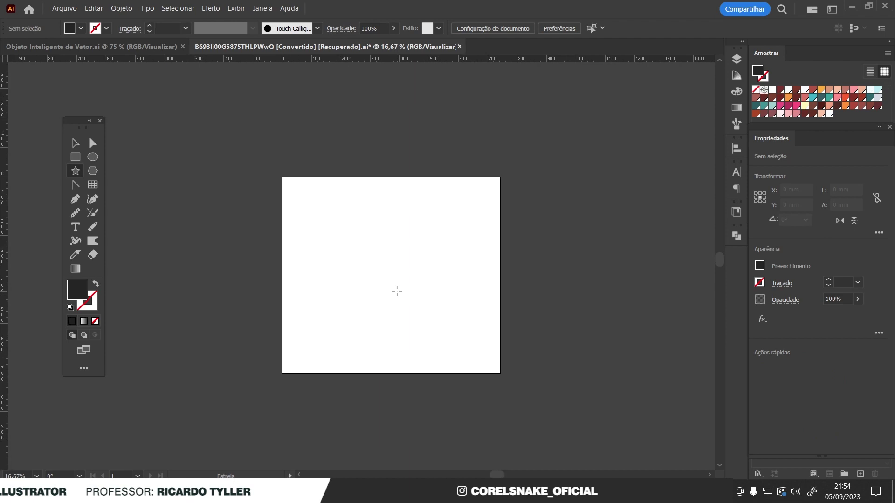
{"action": "left_click_drag", "start_coordinate": [371, 249], "coordinate": [404, 297]}
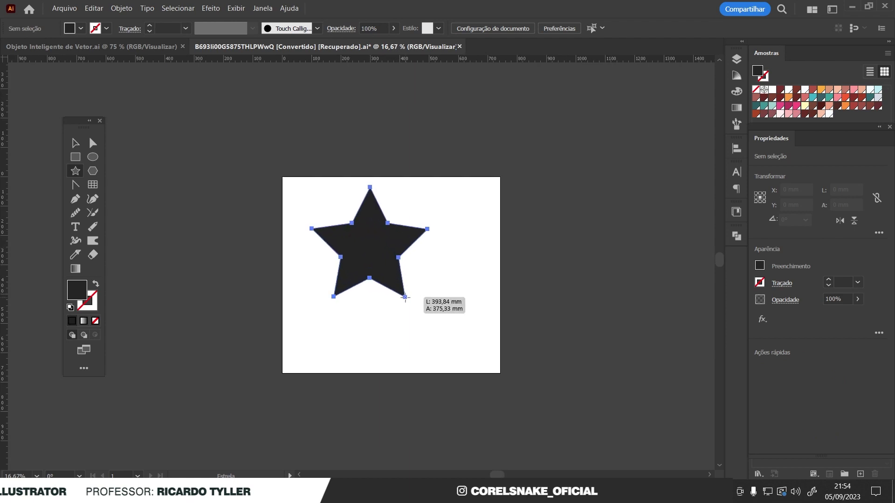
{"action": "mouse_move", "coordinate": [405, 297]}
{"action": "left_mouse_down"}
{"action": "mouse_move", "coordinate": [401, 290]}
{"action": "mouse_move", "coordinate": [409, 301]}
{"action": "left_mouse_up"}
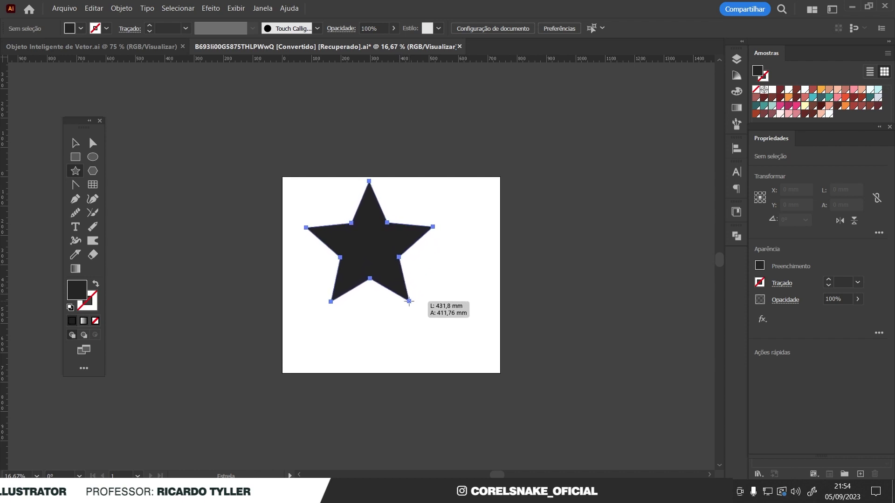
{"action": "key", "text": "Up"}
{"action": "key", "text": "Down"}
{"action": "key", "text": "Down"}
{"action": "key", "text": "Up"}
{"action": "left_click_drag", "start_coordinate": [409, 301], "coordinate": [409, 302]}
Move the star slightly down and round off its corners
{"action": "left_click", "coordinate": [75, 142]}
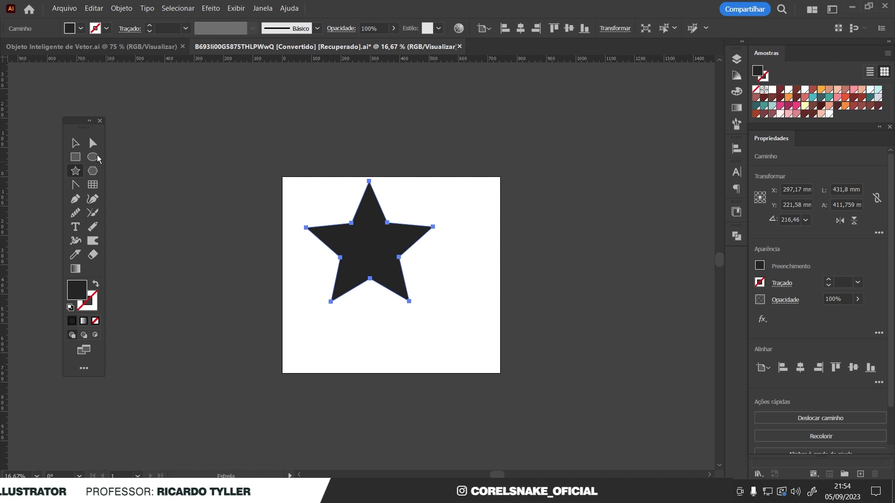
{"action": "left_click_drag", "start_coordinate": [370, 252], "coordinate": [392, 295]}
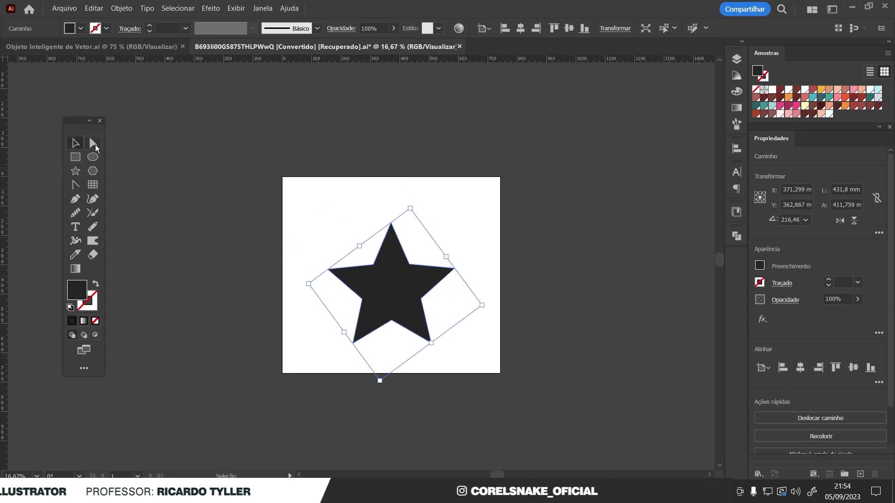
{"action": "left_click", "coordinate": [95, 144]}
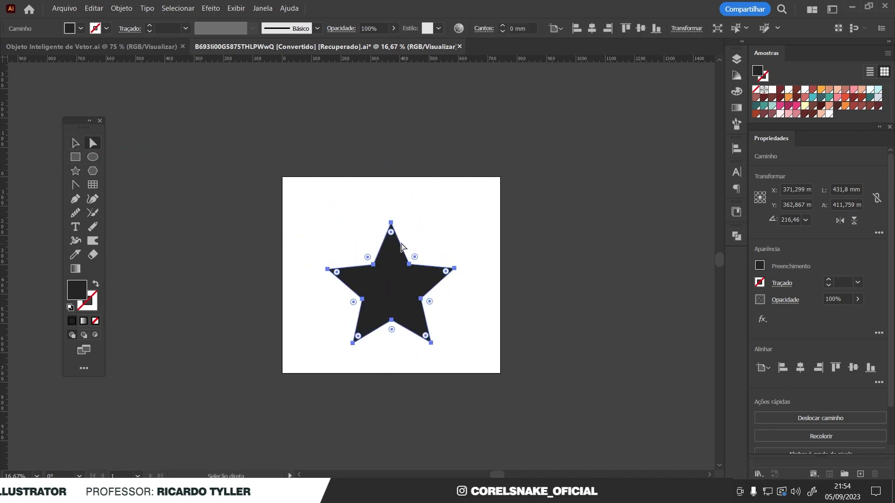
{"action": "left_click_drag", "start_coordinate": [392, 233], "coordinate": [402, 254]}
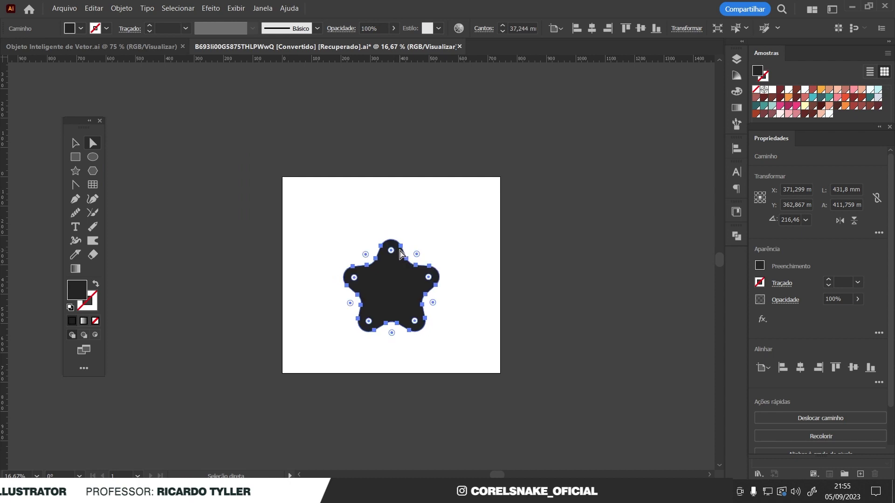
{"action": "left_click", "coordinate": [71, 149]}
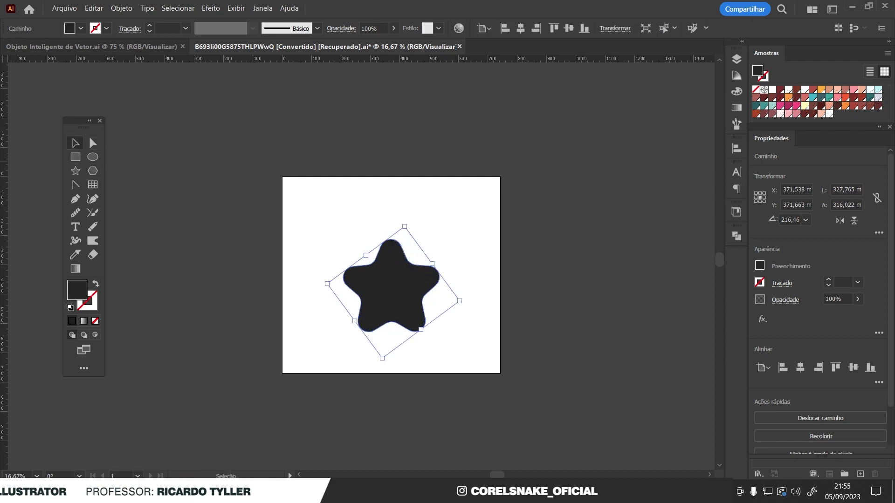
Make the star's corners much rounder, then deselect it
{"action": "scroll", "coordinate": [396, 296], "scroll_direction": "up", "scroll_amount": 2}
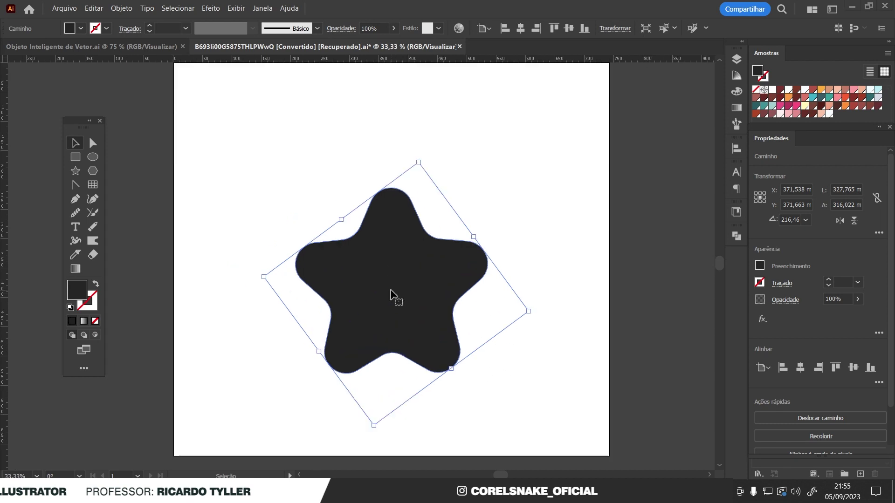
{"action": "left_click", "coordinate": [91, 143]}
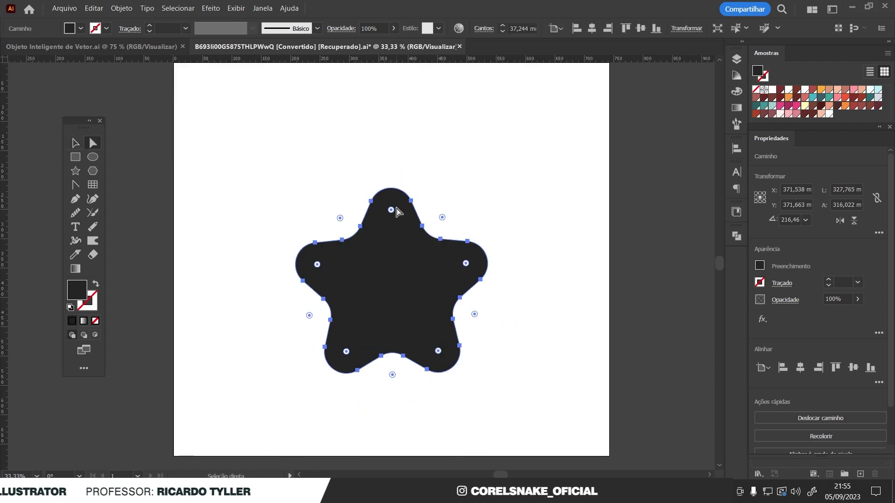
{"action": "left_click_drag", "start_coordinate": [395, 211], "coordinate": [393, 228]}
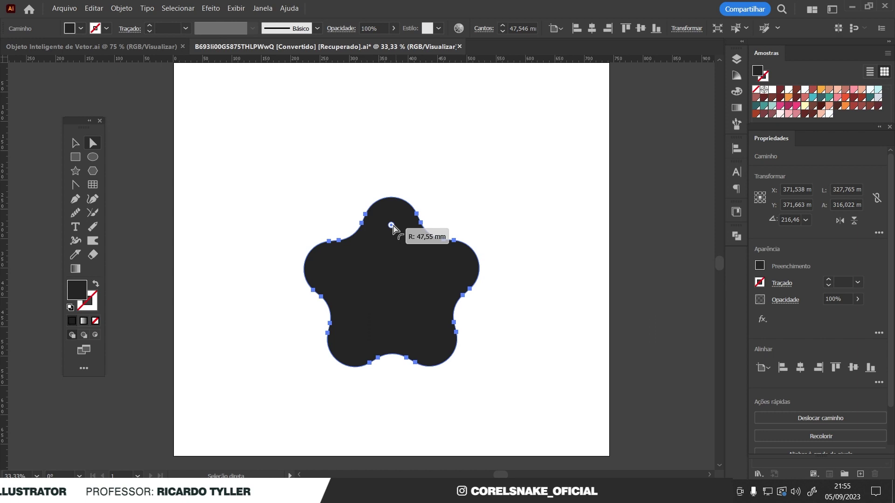
{"action": "left_click", "coordinate": [76, 143]}
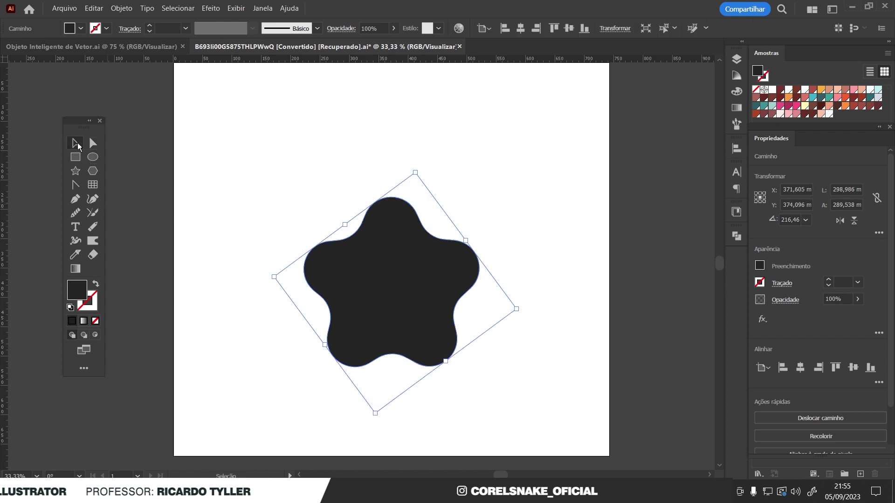
{"action": "scroll", "coordinate": [355, 267], "scroll_direction": "down", "scroll_amount": 1}
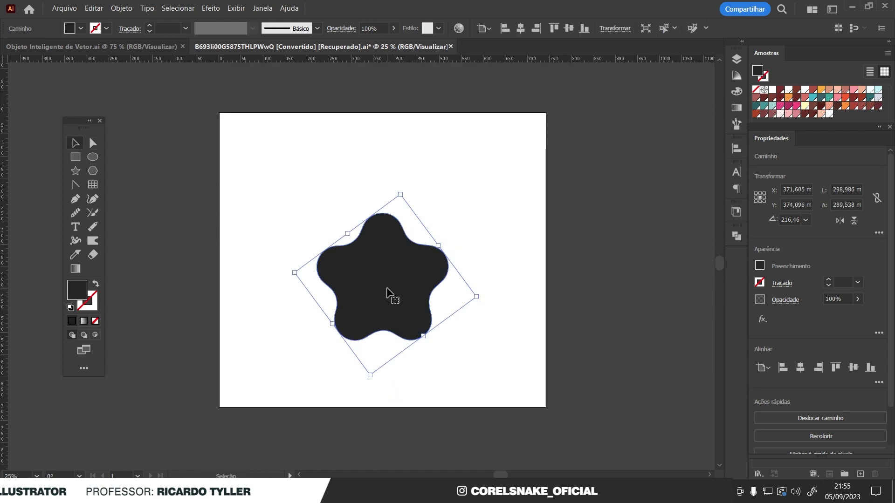
{"action": "left_click", "coordinate": [92, 143]}
{"action": "left_click_drag", "start_coordinate": [382, 233], "coordinate": [386, 241]}
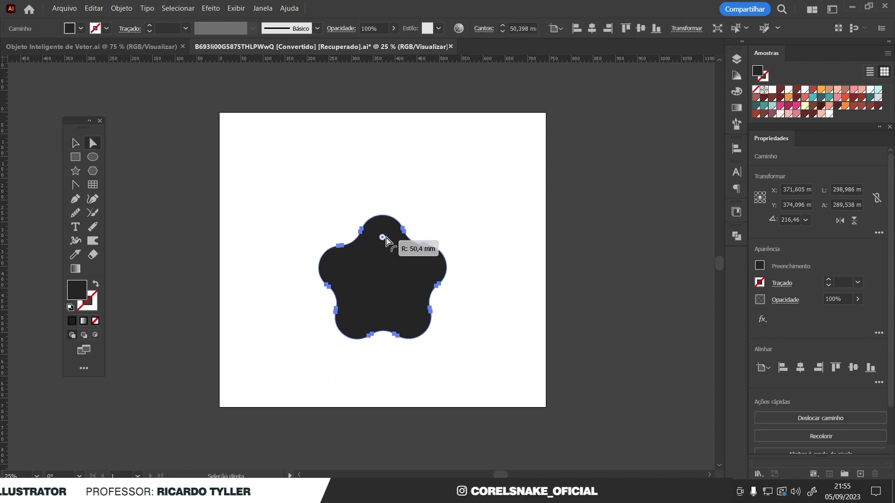
{"action": "left_click", "coordinate": [75, 142]}
{"action": "left_click", "coordinate": [325, 246]}
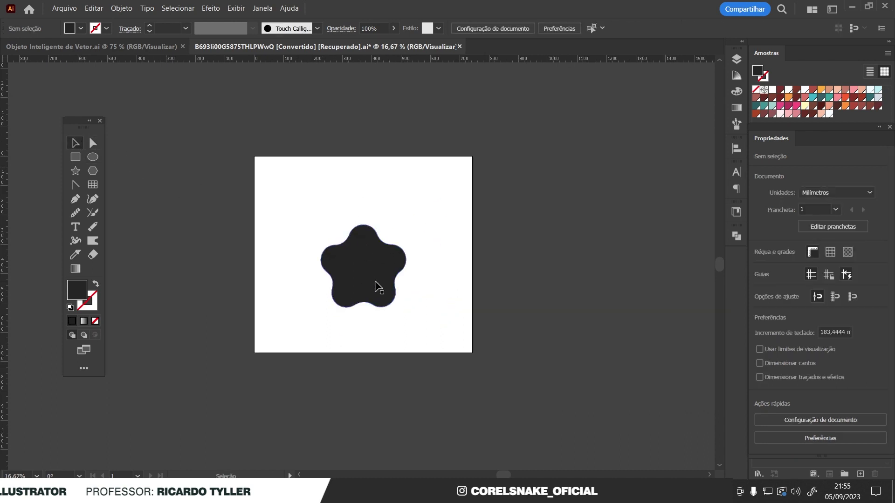
Undo back to the sharp star and delete it to start over
{"action": "key", "text": "ctrl+plus"}
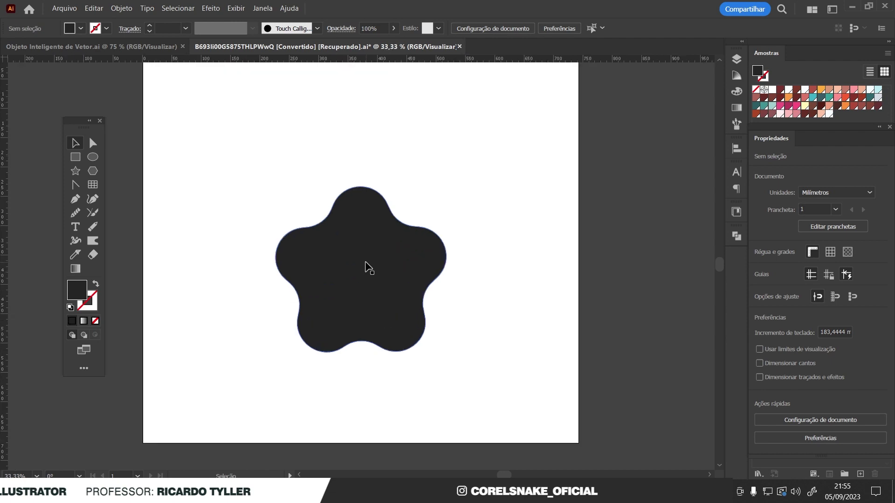
{"action": "scroll", "coordinate": [373, 261], "scroll_direction": "down", "scroll_amount": 1, "text": "alt"}
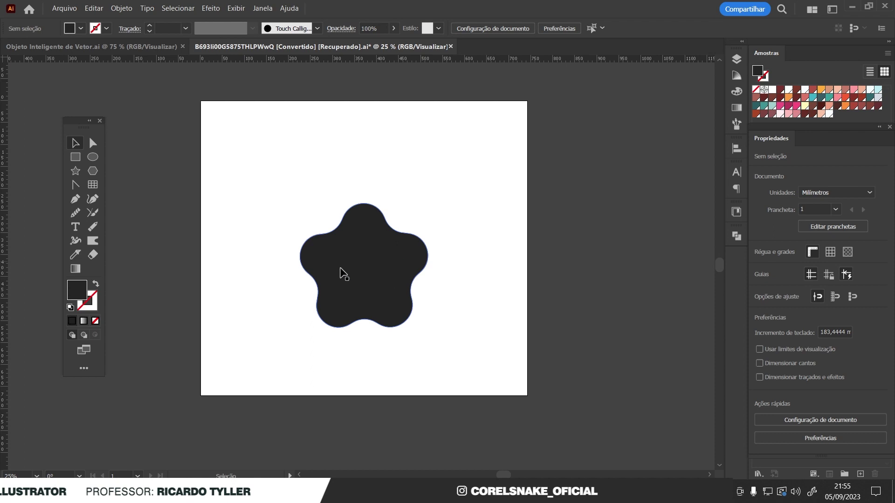
{"action": "key", "text": "ctrl+z"}
{"action": "key", "text": "ctrl+z"}
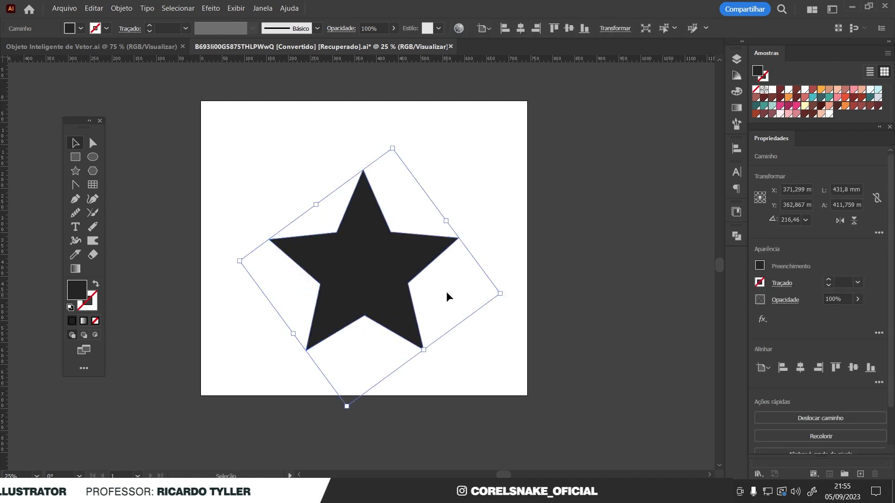
{"action": "key", "text": "Delete"}
Draw a new star near the upper left and move it toward the artboard centre
{"action": "left_click", "coordinate": [75, 171]}
{"action": "left_click_drag", "start_coordinate": [321, 170], "coordinate": [376, 236]}
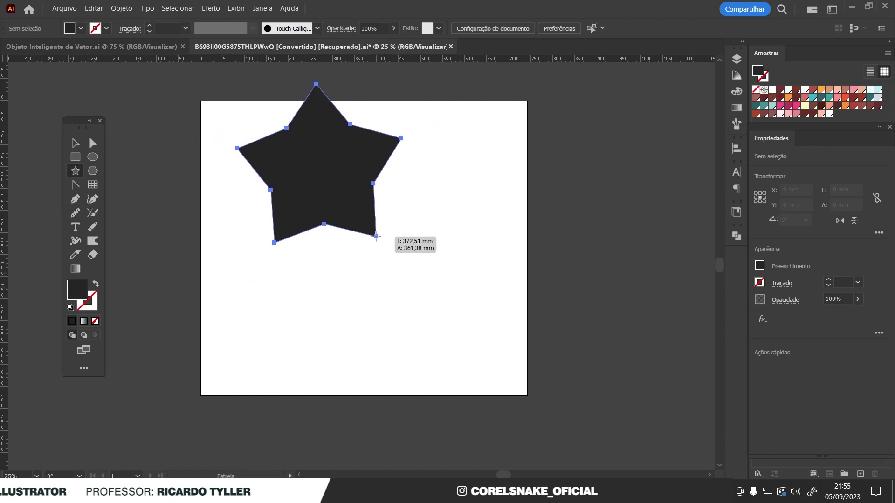
{"action": "left_click_drag", "start_coordinate": [376, 237], "coordinate": [377, 241]}
{"action": "key", "text": "v"}
{"action": "left_click_drag", "start_coordinate": [333, 169], "coordinate": [383, 245]}
Round the new star's corners heavily into a blob shape
{"action": "left_click", "coordinate": [93, 143]}
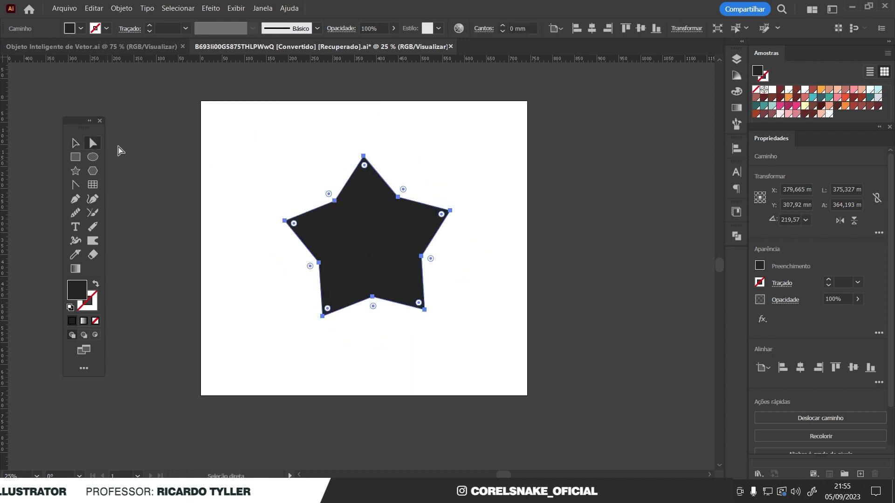
{"action": "left_click_drag", "start_coordinate": [372, 163], "coordinate": [375, 193]}
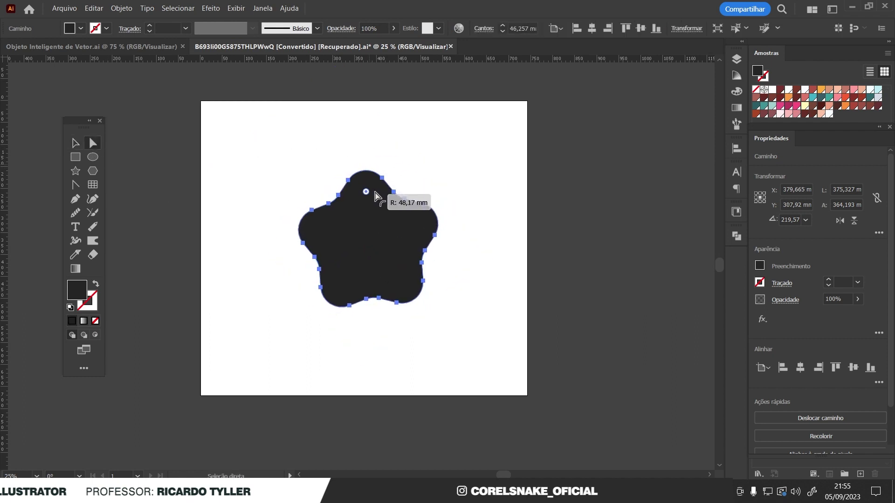
{"action": "left_click_drag", "start_coordinate": [376, 195], "coordinate": [376, 198]}
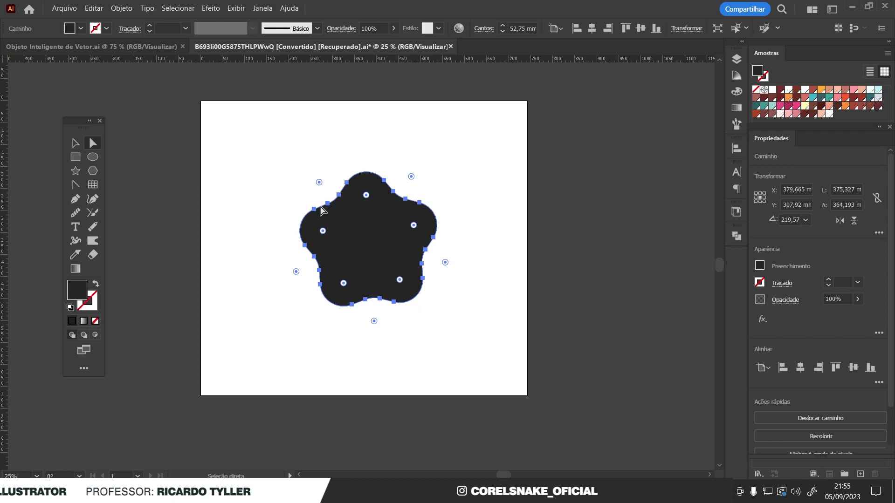
{"action": "key", "text": "v"}
{"action": "left_click", "coordinate": [315, 155]}
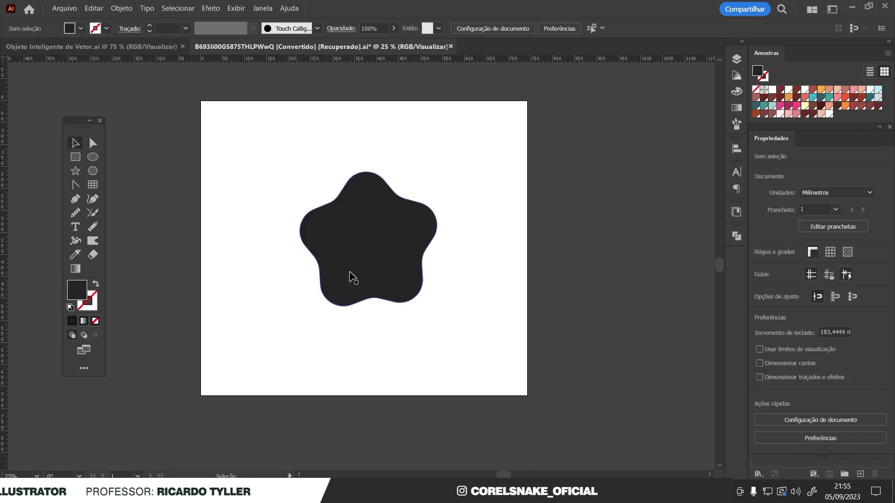
Copy the rounded blob and paste it into the Photoshop pet post
{"action": "key", "text": "ctrl+minus"}
{"action": "key", "text": "ctrl+plus"}
{"action": "left_click", "coordinate": [356, 192]}
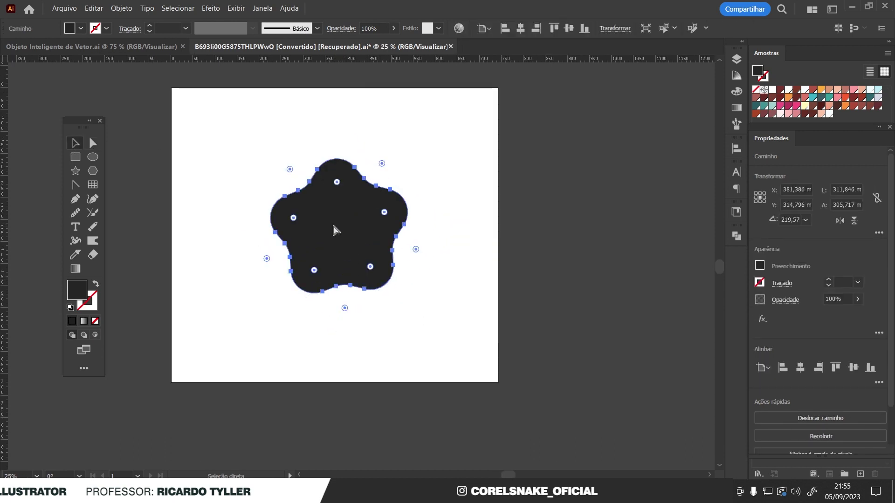
{"action": "key", "text": "alt+Tab"}
{"action": "key", "text": "ctrl+v"}
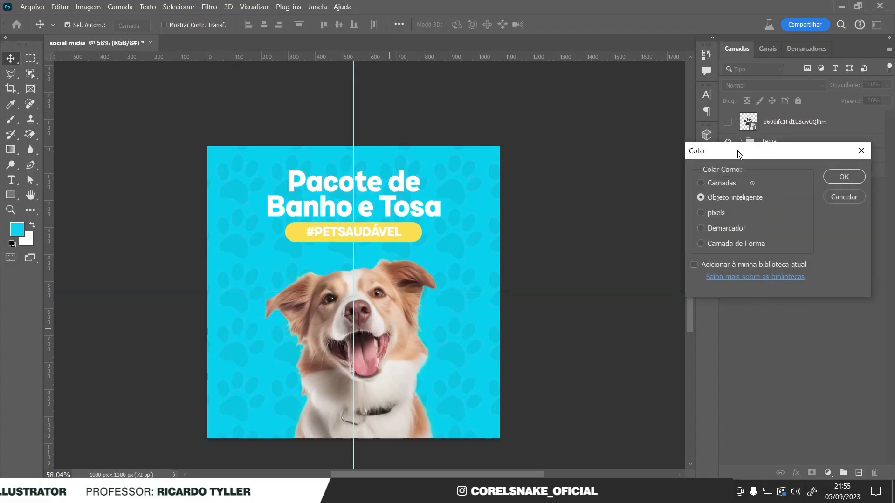
Paste the blob as a vector smart object and lower it below the hashtag tag
{"action": "left_click_drag", "start_coordinate": [737, 150], "coordinate": [543, 161]}
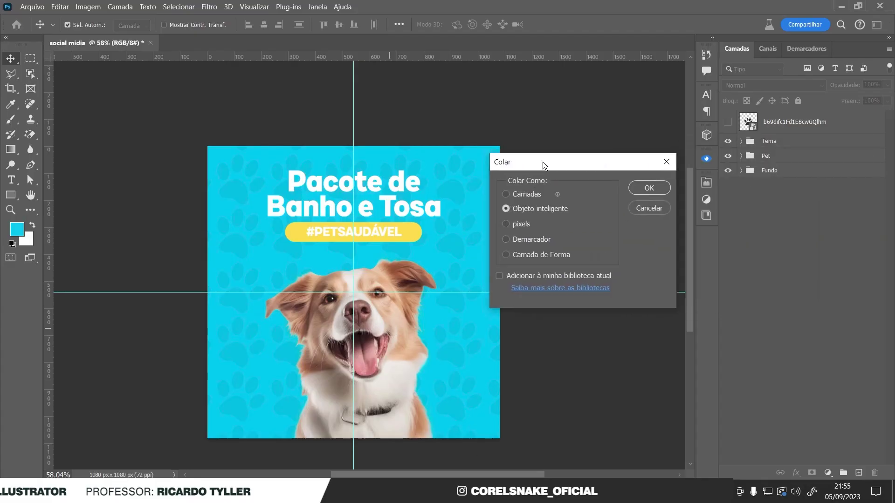
{"action": "left_click", "coordinate": [649, 188]}
{"action": "mouse_move", "coordinate": [459, 195]}
{"action": "left_mouse_down"}
{"action": "mouse_move", "coordinate": [464, 271]}
{"action": "mouse_move", "coordinate": [531, 192]}
{"action": "left_mouse_up"}
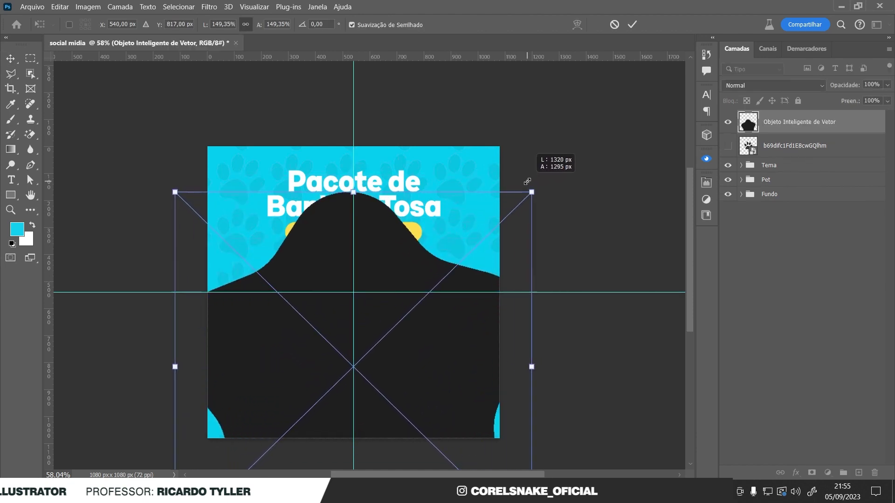
{"action": "key", "text": "Return"}
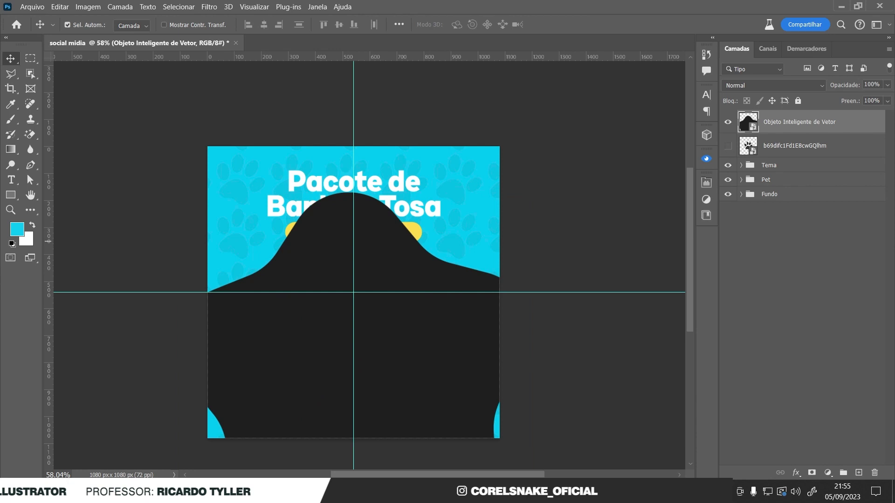
{"action": "left_click_drag", "start_coordinate": [406, 323], "coordinate": [407, 374]}
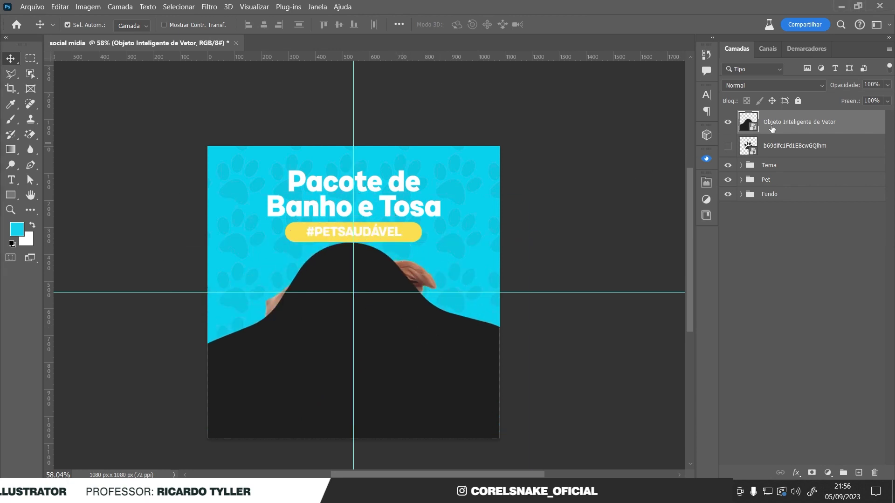
{"action": "double_click", "coordinate": [857, 128]}
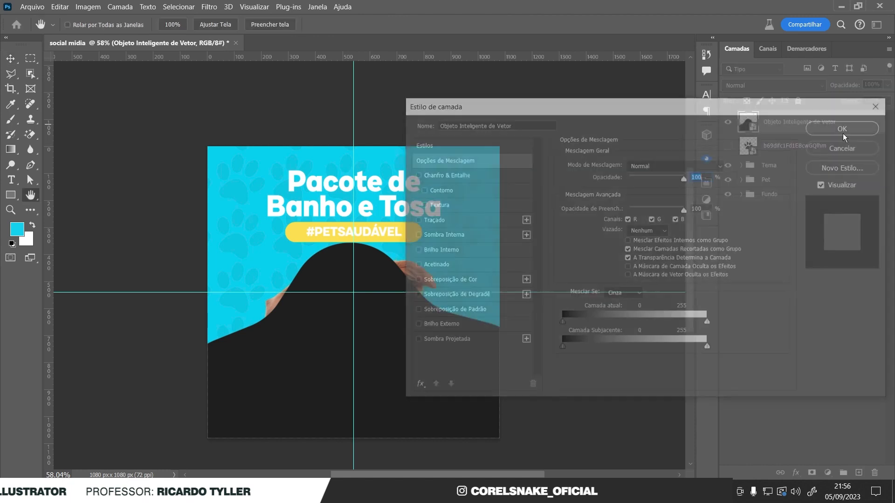
Give the blob a yellow overlay sampled from the hashtag tag and place it between Pet and Fundo
{"action": "left_click", "coordinate": [465, 280]}
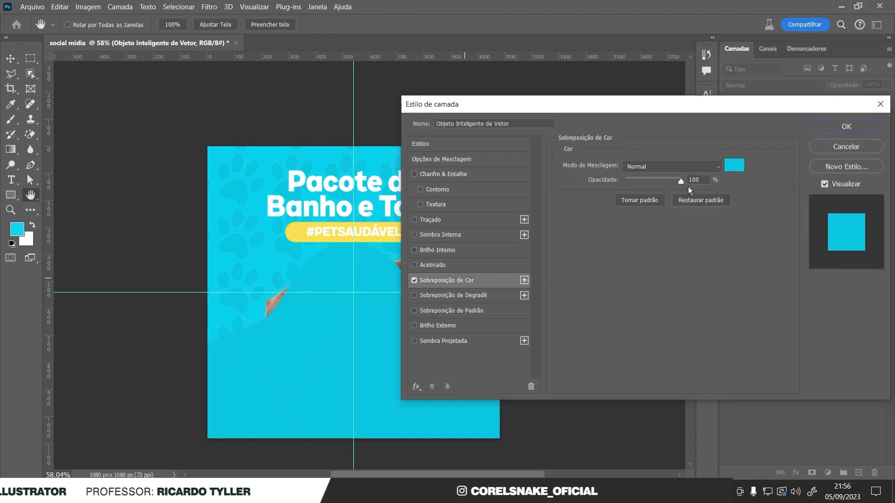
{"action": "left_click", "coordinate": [736, 166]}
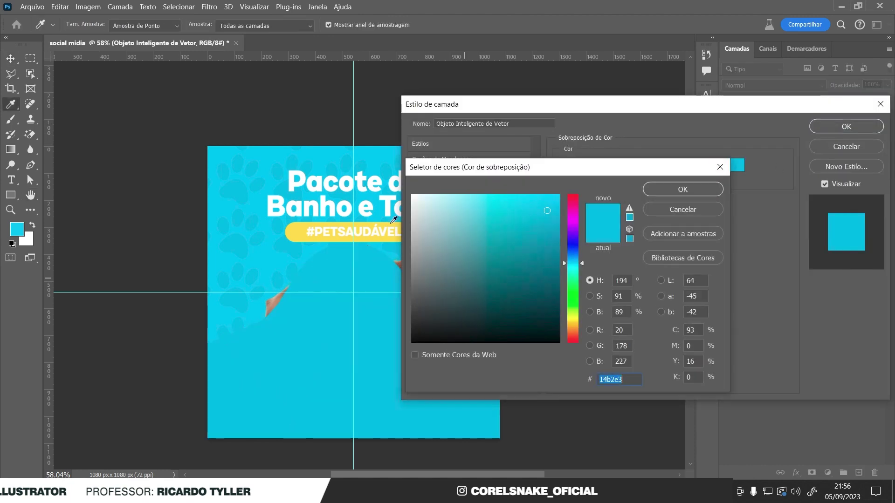
{"action": "left_click", "coordinate": [301, 229]}
{"action": "left_click", "coordinate": [671, 189]}
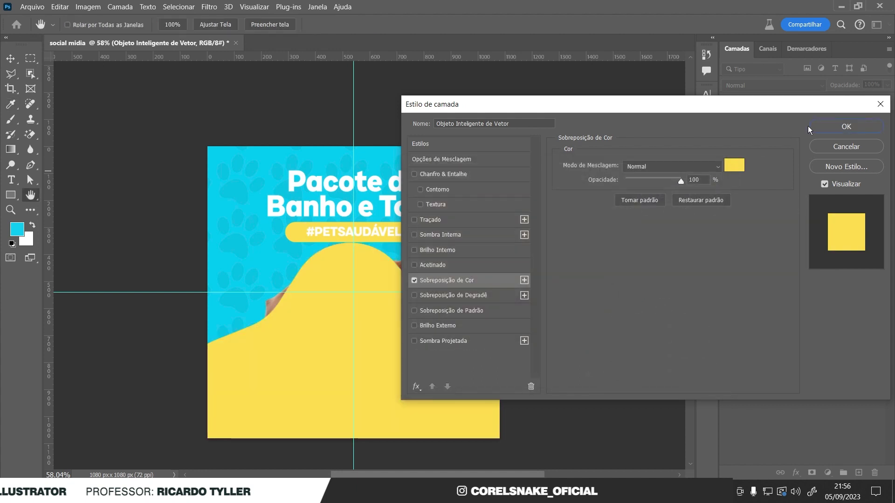
{"action": "left_click", "coordinate": [846, 126]}
{"action": "left_click_drag", "start_coordinate": [764, 122], "coordinate": [760, 209]}
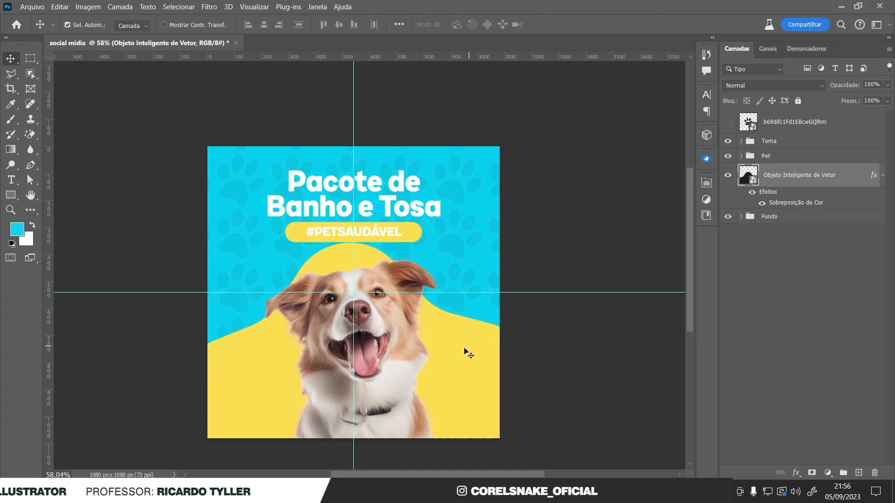
{"action": "left_click_drag", "start_coordinate": [475, 349], "coordinate": [472, 386]}
Rotate the yellow blob about 19° and enlarge it to fill the lower corners
{"action": "key", "text": "ctrl+t"}
{"action": "mouse_move", "coordinate": [576, 257]}
{"action": "left_mouse_down"}
{"action": "mouse_move", "coordinate": [568, 275]}
{"action": "mouse_move", "coordinate": [586, 343]}
{"action": "left_mouse_up"}
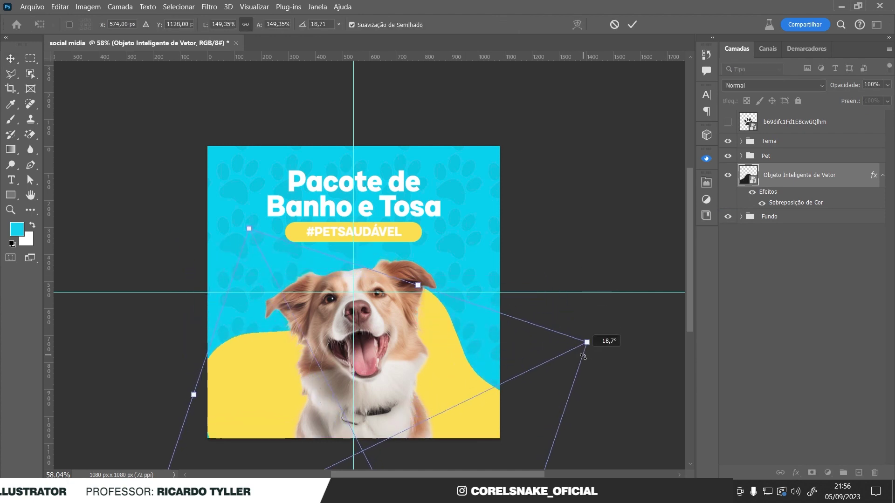
{"action": "left_click_drag", "start_coordinate": [462, 358], "coordinate": [470, 366]}
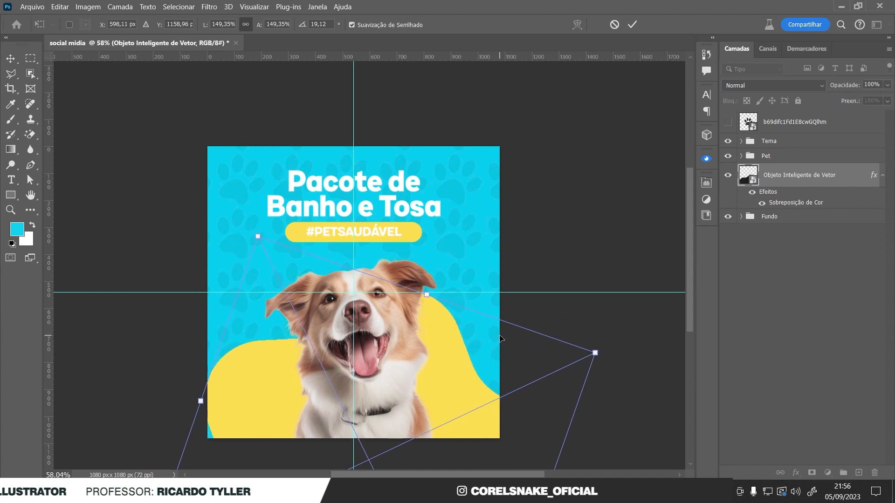
{"action": "left_click_drag", "start_coordinate": [595, 353], "coordinate": [653, 326]}
{"action": "left_click_drag", "start_coordinate": [518, 345], "coordinate": [536, 397]}
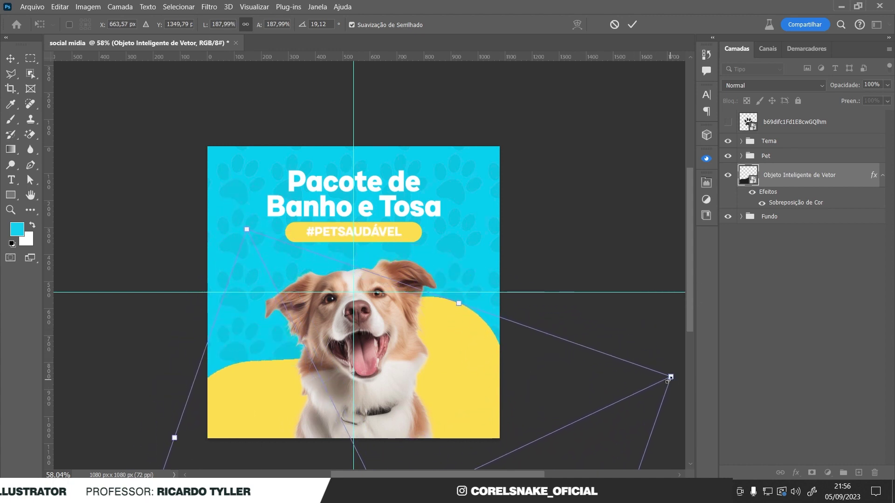
{"action": "left_click_drag", "start_coordinate": [678, 380], "coordinate": [634, 398]}
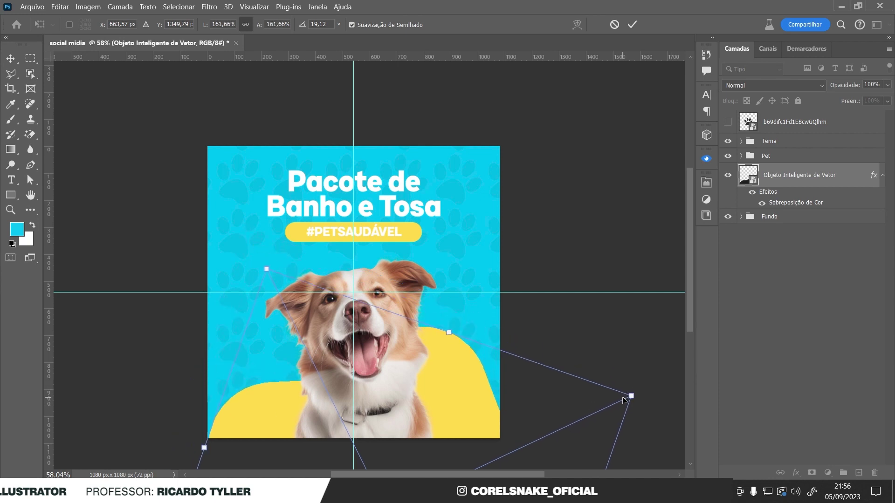
{"action": "left_click_drag", "start_coordinate": [627, 395], "coordinate": [655, 380]}
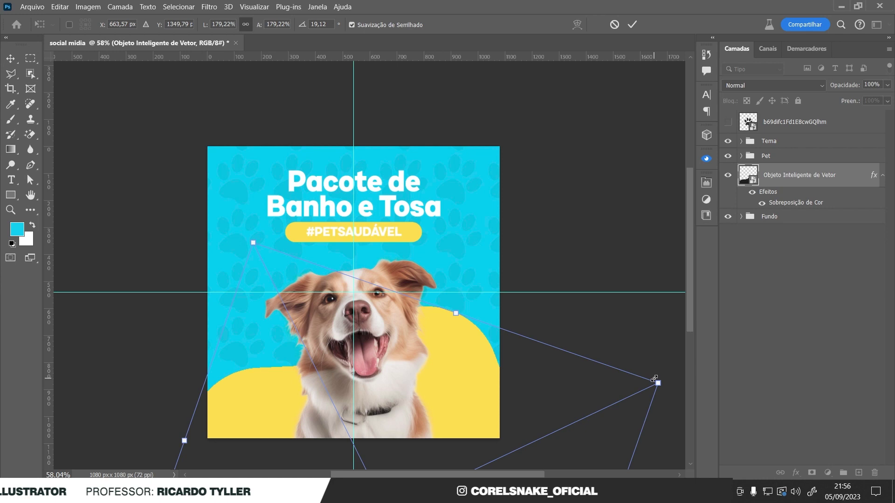
{"action": "key", "text": "Return"}
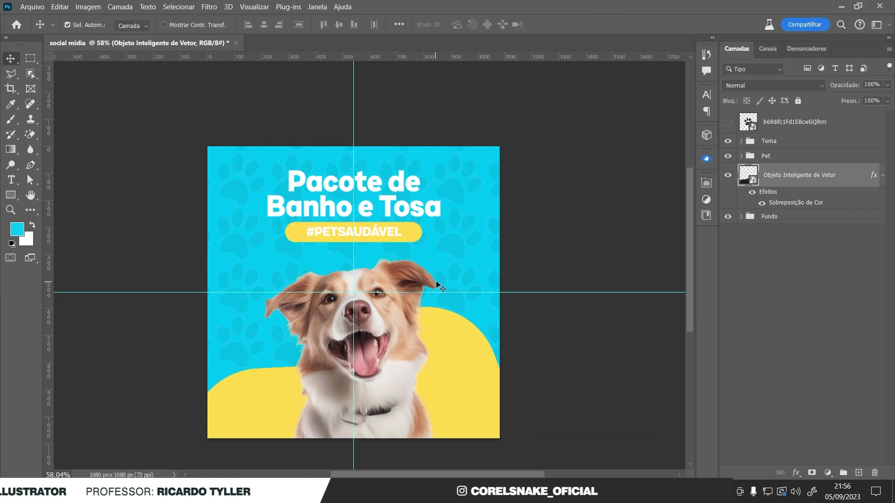
{"action": "left_click", "coordinate": [460, 197]}
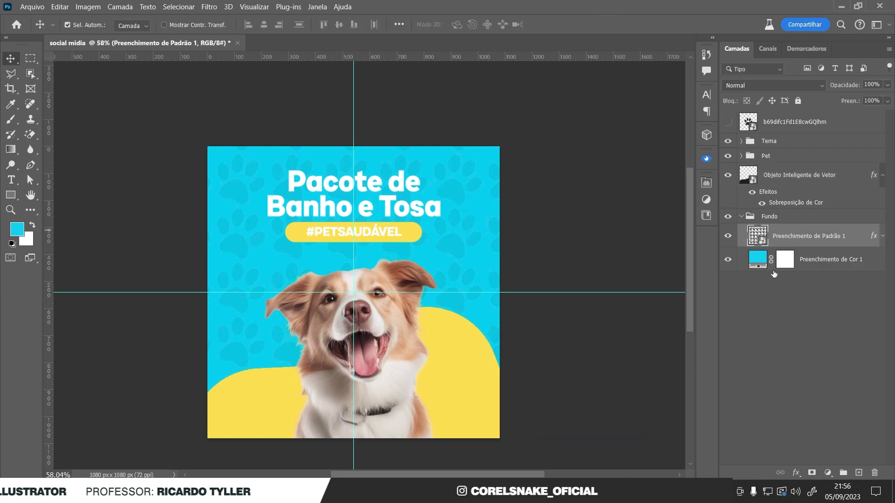
Enlarge the paw pattern further around its centre
{"action": "key", "text": "ctrl+t"}
{"action": "scroll", "coordinate": [434, 262], "scroll_direction": "down", "scroll_amount": 5}
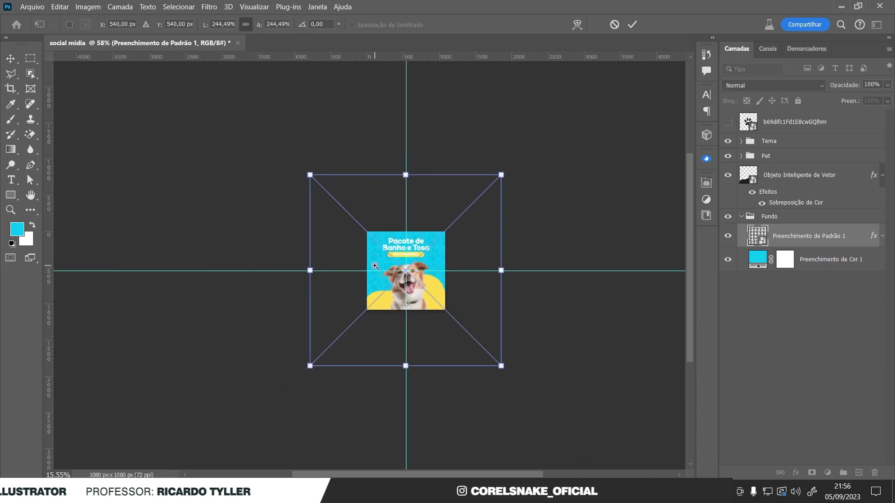
{"action": "left_click_drag", "start_coordinate": [499, 270], "coordinate": [544, 270]}
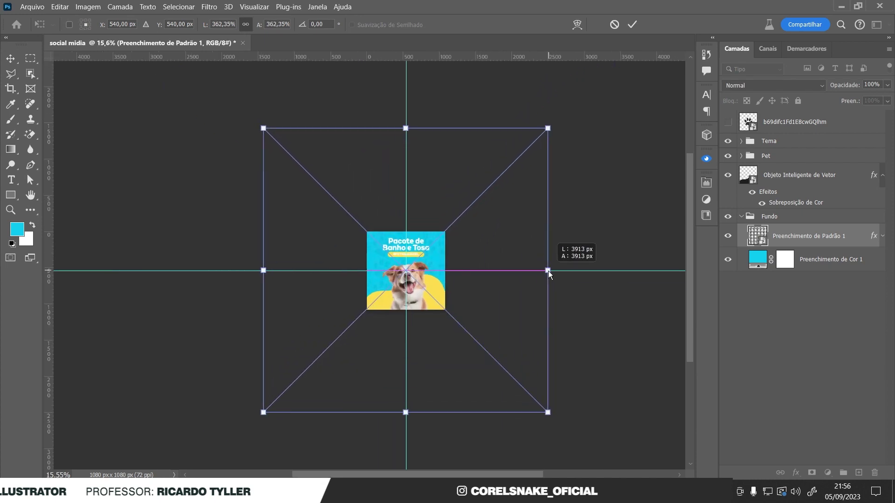
{"action": "key", "text": "Return"}
{"action": "scroll", "coordinate": [436, 283], "scroll_direction": "up", "scroll_amount": 5}
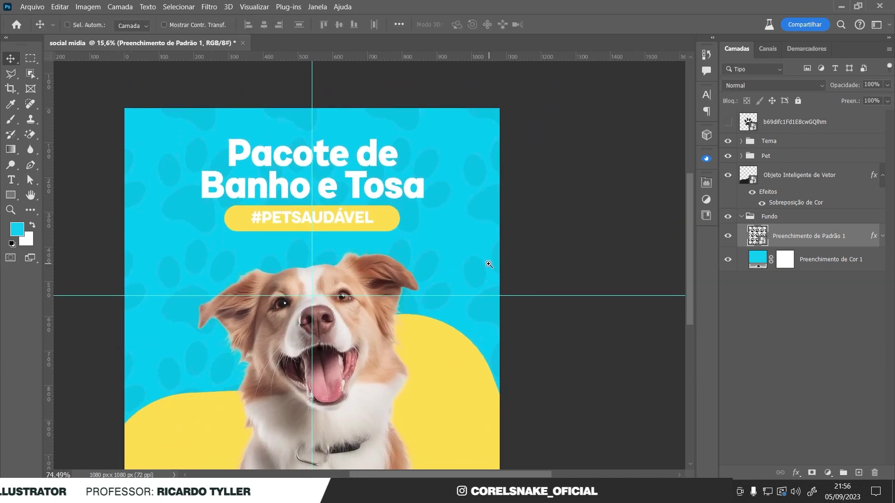
{"action": "scroll", "coordinate": [435, 283], "scroll_direction": "down", "scroll_amount": 1}
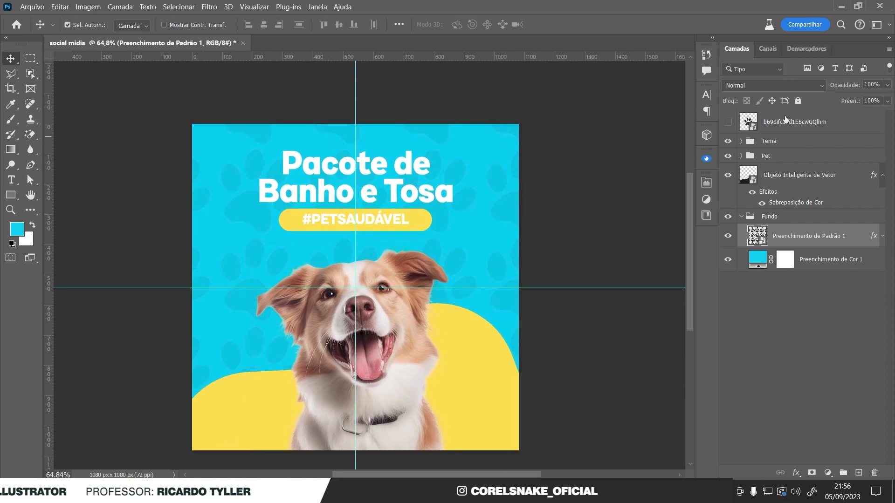
Lower the paw pattern's opacity to 74%
{"action": "left_click", "coordinate": [887, 84]}
{"action": "left_click_drag", "start_coordinate": [886, 99], "coordinate": [876, 100]}
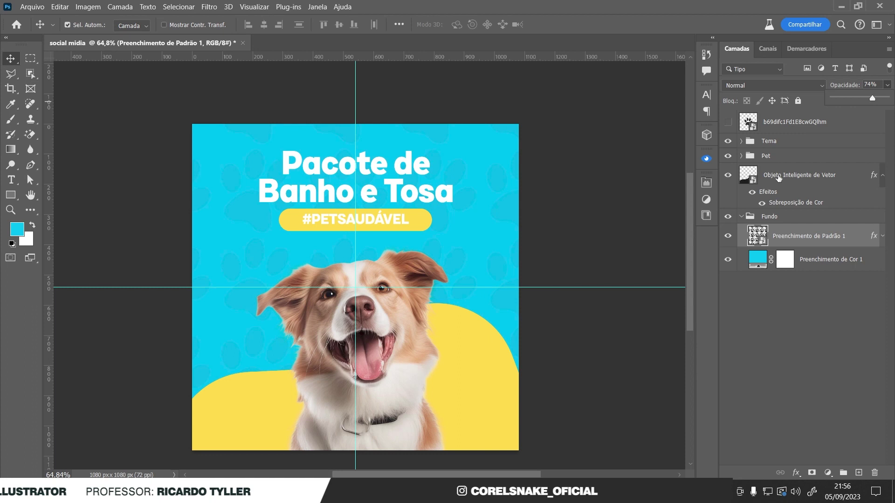
{"action": "left_click", "coordinate": [638, 192]}
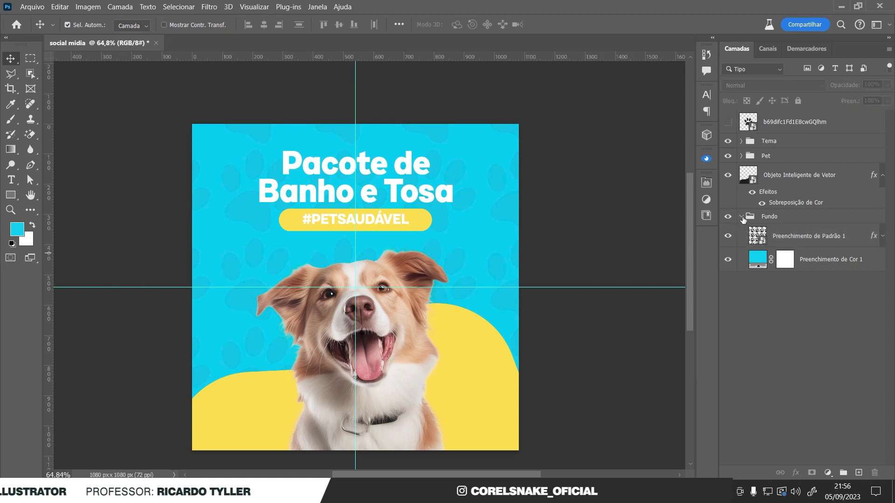
{"action": "left_click", "coordinate": [741, 216]}
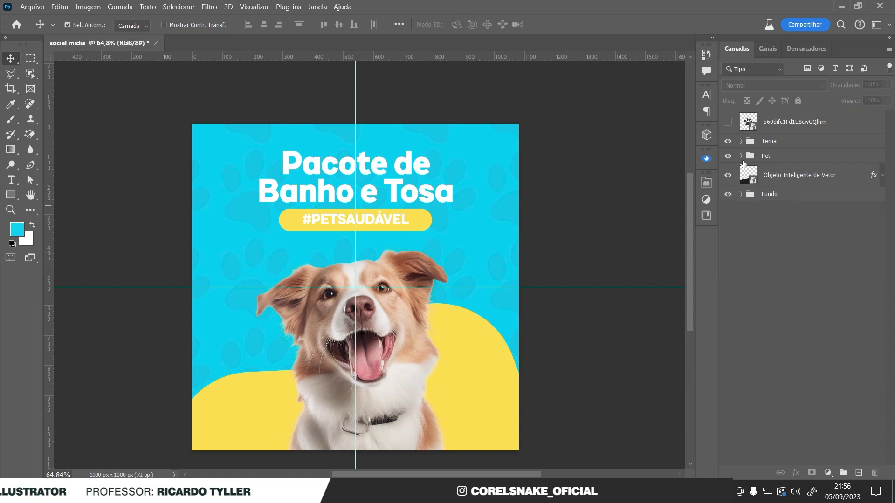
Move the yellow blob into the Fundo group and delete the unused paw image layer
{"action": "left_click", "coordinate": [742, 195]}
{"action": "left_click_drag", "start_coordinate": [746, 177], "coordinate": [752, 205]}
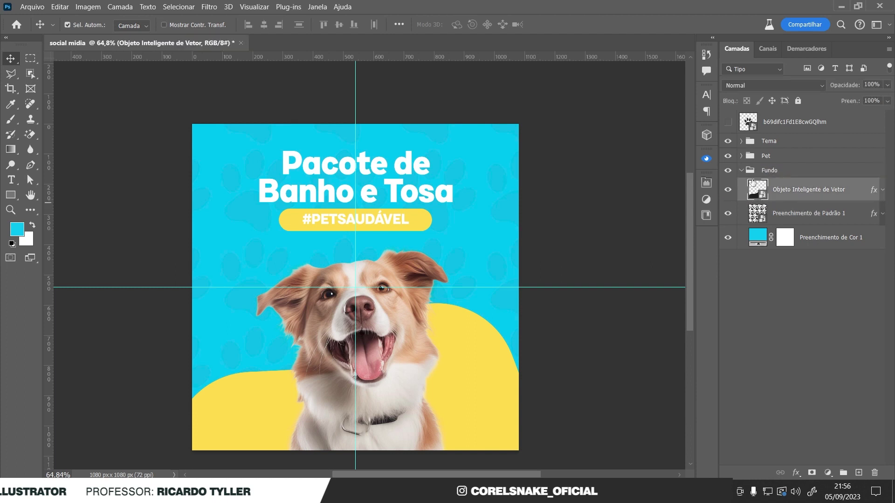
{"action": "left_click", "coordinate": [741, 171]}
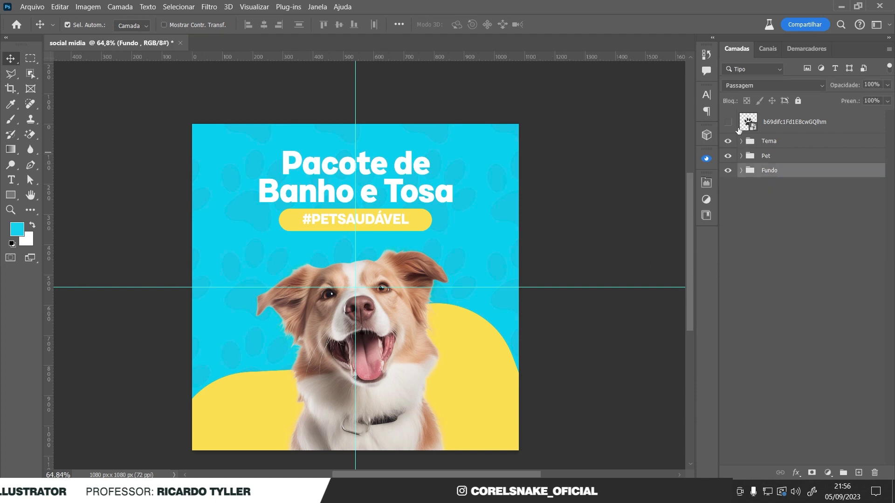
{"action": "left_click_drag", "start_coordinate": [754, 123], "coordinate": [769, 140]}
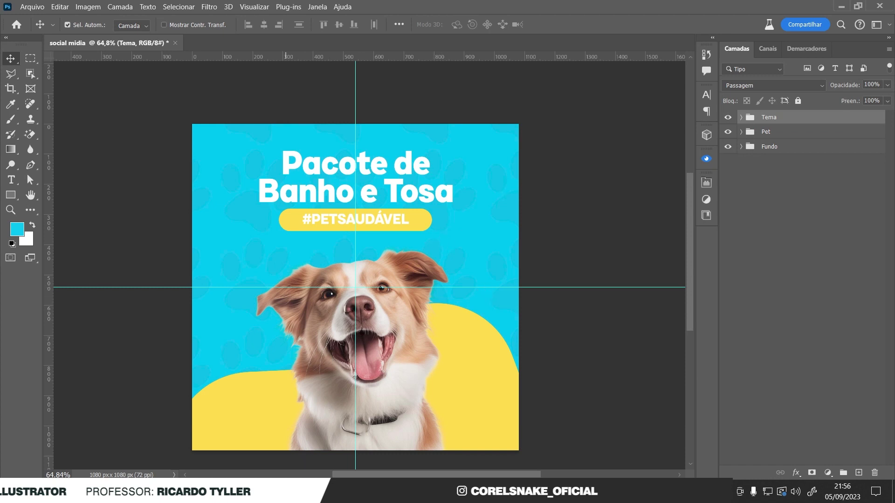
Drag the PETSHOP food-bowl photo from the folder onto the post
{"action": "left_click", "coordinate": [272, 469]}
{"action": "mouse_move", "coordinate": [221, 93]}
{"action": "left_mouse_down"}
{"action": "mouse_move", "coordinate": [242, 147]}
{"action": "mouse_move", "coordinate": [472, 498]}
{"action": "left_mouse_up"}
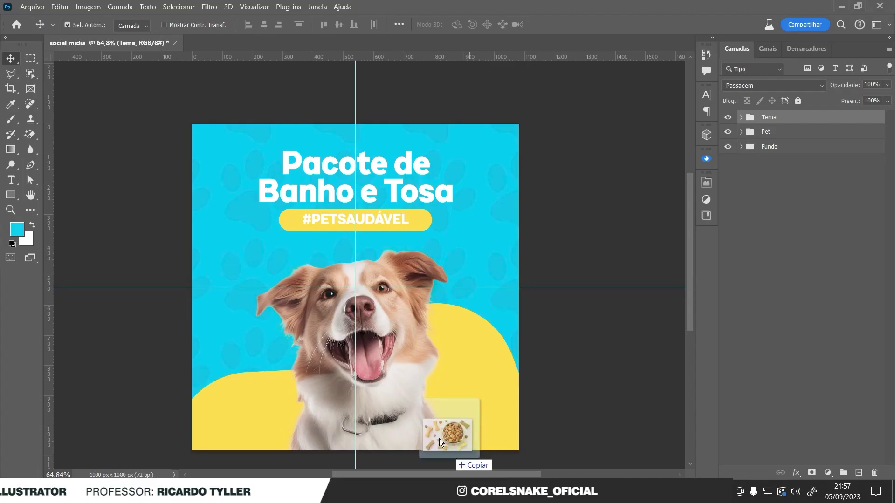
{"action": "left_click_drag", "start_coordinate": [471, 499], "coordinate": [377, 358]}
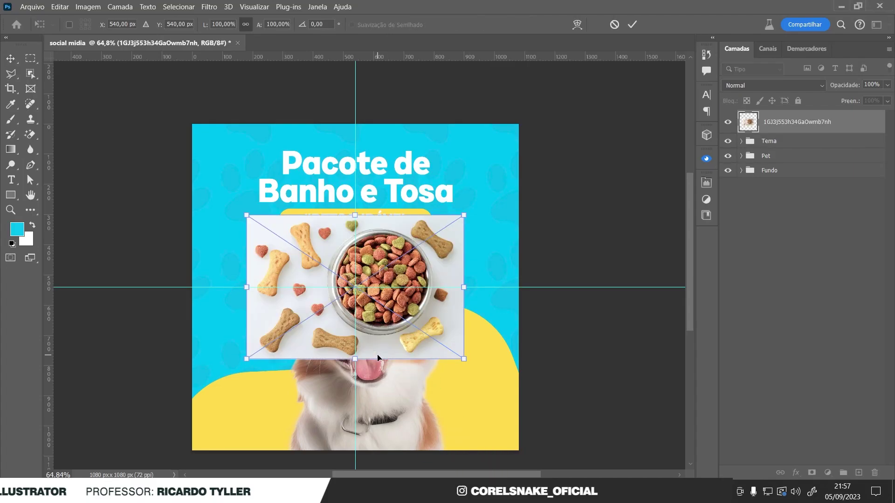
Place the food photo, then select the upper-left bone biscuit with the Object Selection Tool
{"action": "key", "text": "Return"}
{"action": "mouse_move", "coordinate": [316, 268]}
{"action": "left_mouse_down"}
{"action": "mouse_move", "coordinate": [390, 260]}
{"action": "mouse_move", "coordinate": [351, 267]}
{"action": "left_mouse_up"}
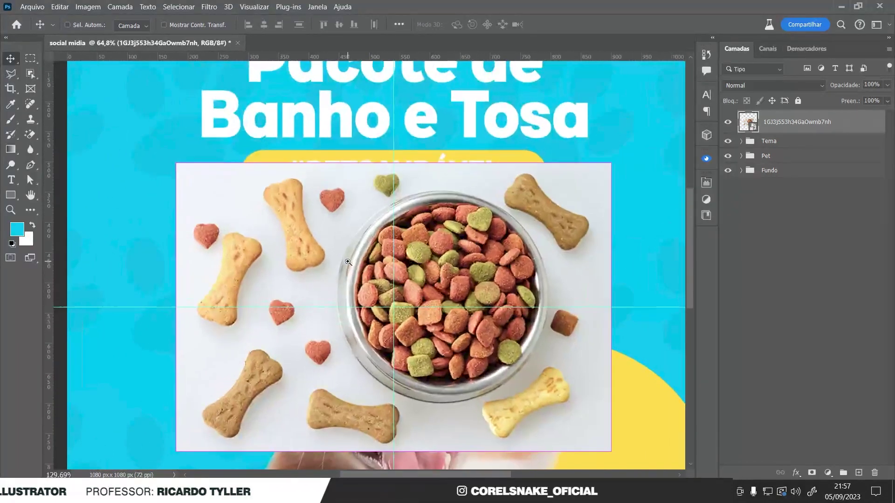
{"action": "left_click", "coordinate": [30, 74]}
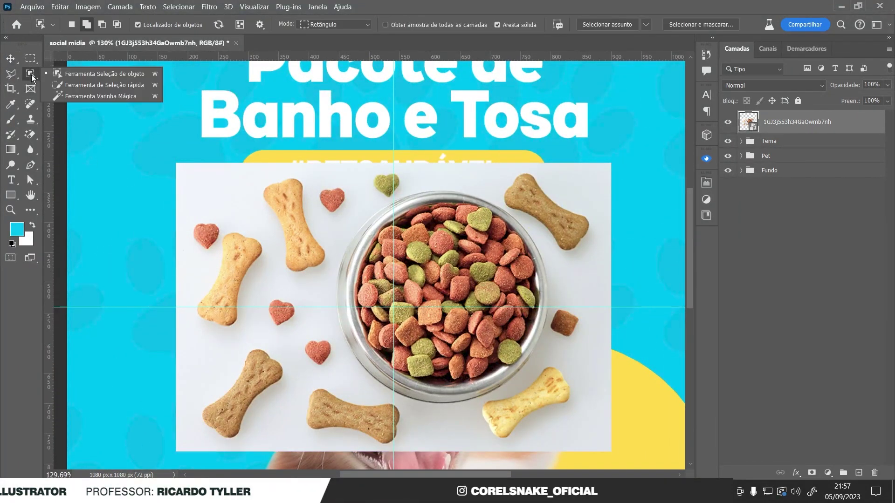
{"action": "left_click", "coordinate": [91, 75]}
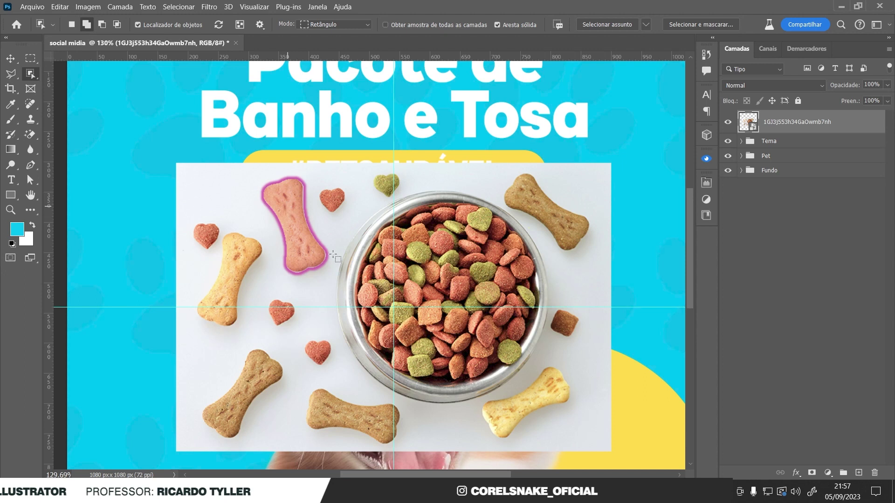
{"action": "left_click", "coordinate": [321, 242]}
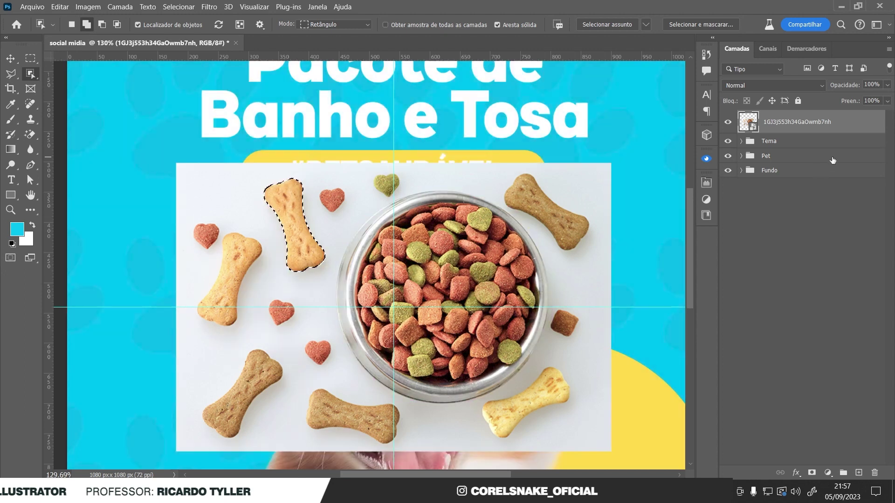
Copy the bone to its own layer, hide the food photo, and convert the bone to a smart object
{"action": "key", "text": "ctrl+j"}
{"action": "left_click", "coordinate": [727, 146]}
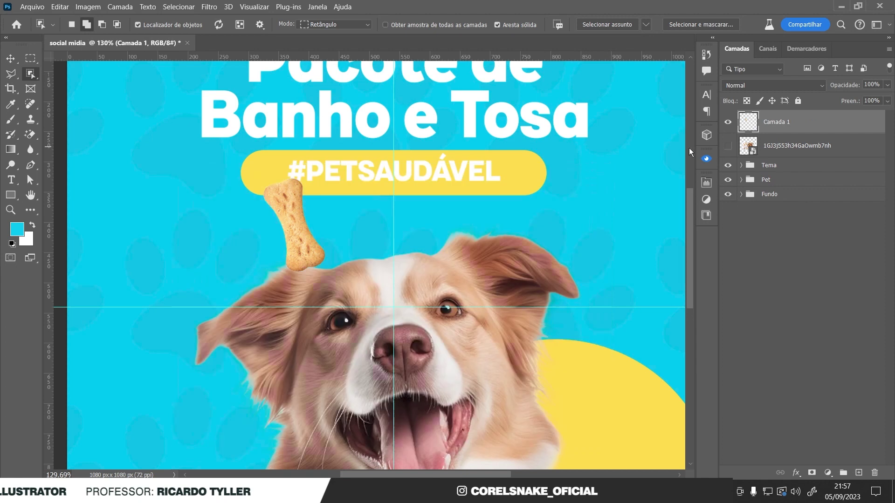
{"action": "key", "text": "v"}
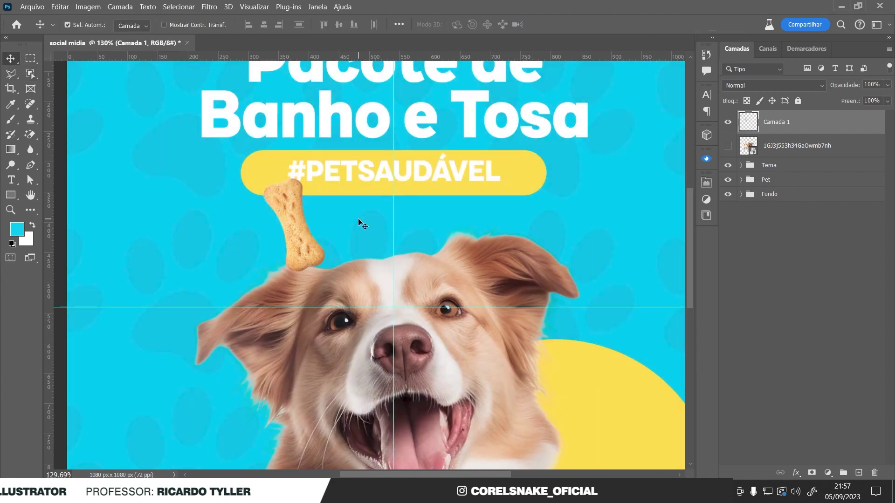
{"action": "left_click_drag", "start_coordinate": [289, 208], "coordinate": [264, 208]}
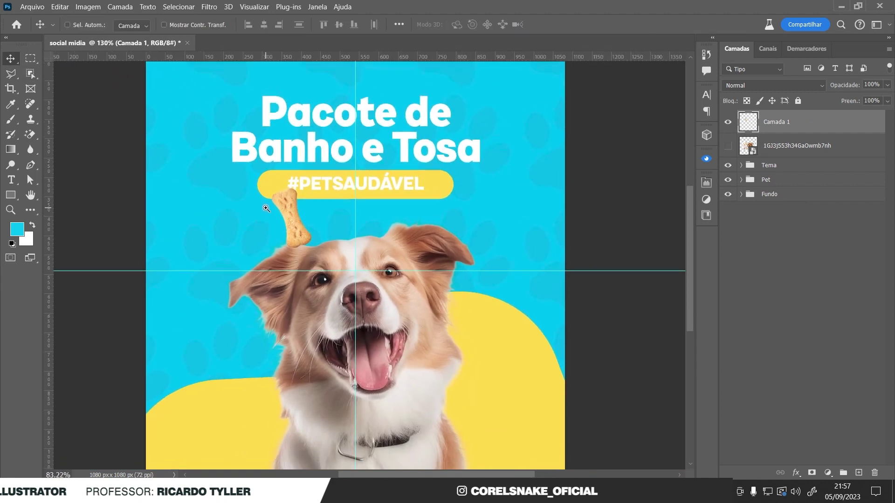
{"action": "right_click", "coordinate": [789, 123]}
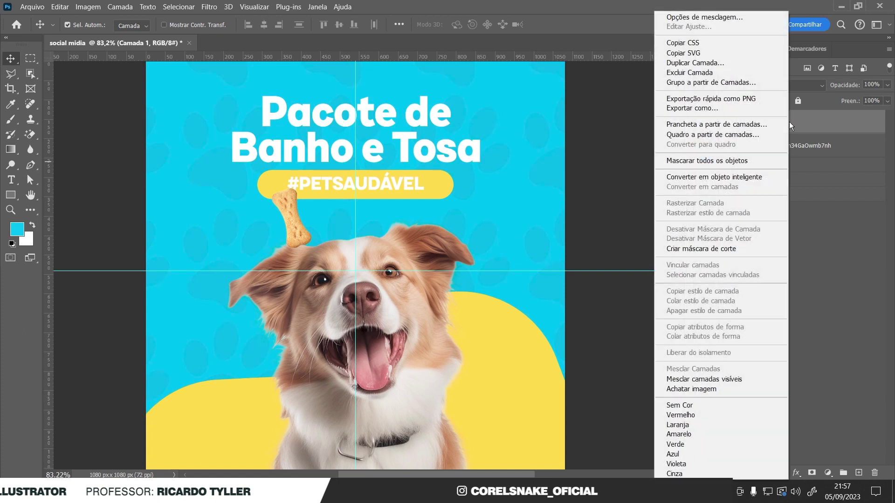
{"action": "left_click", "coordinate": [736, 178]}
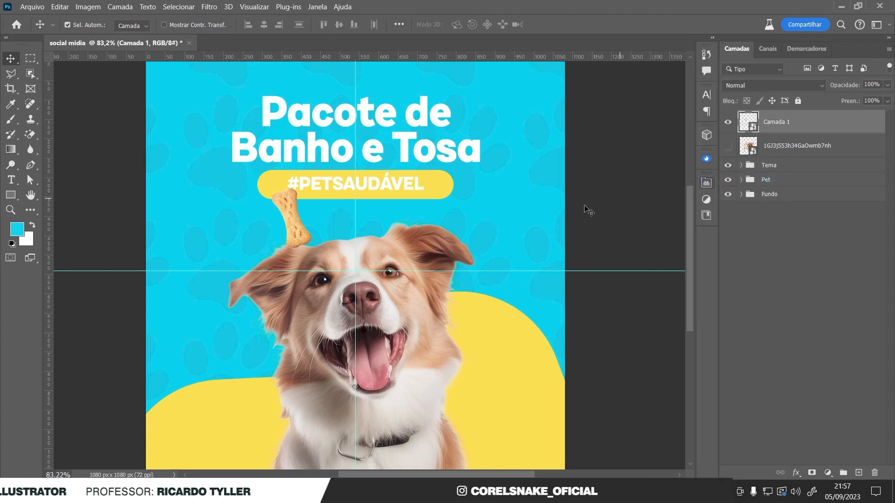
{"action": "left_click", "coordinate": [810, 146]}
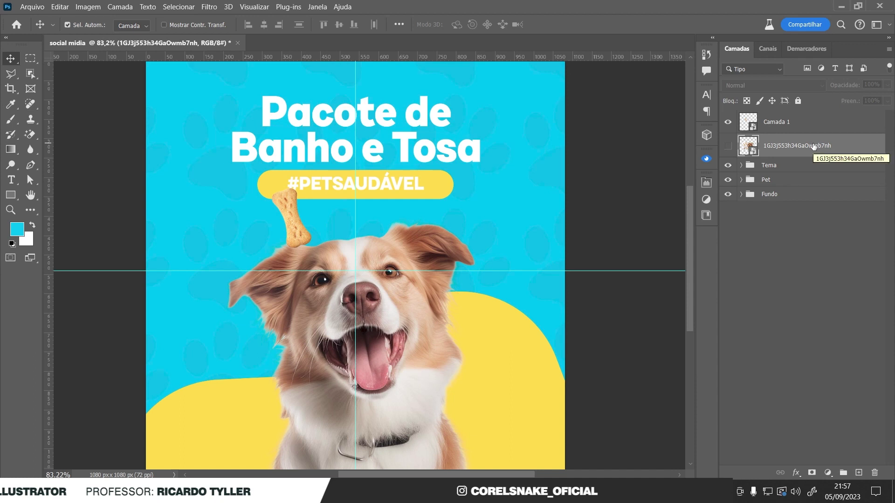
{"action": "scroll", "coordinate": [275, 226], "scroll_direction": "down", "scroll_amount": 2}
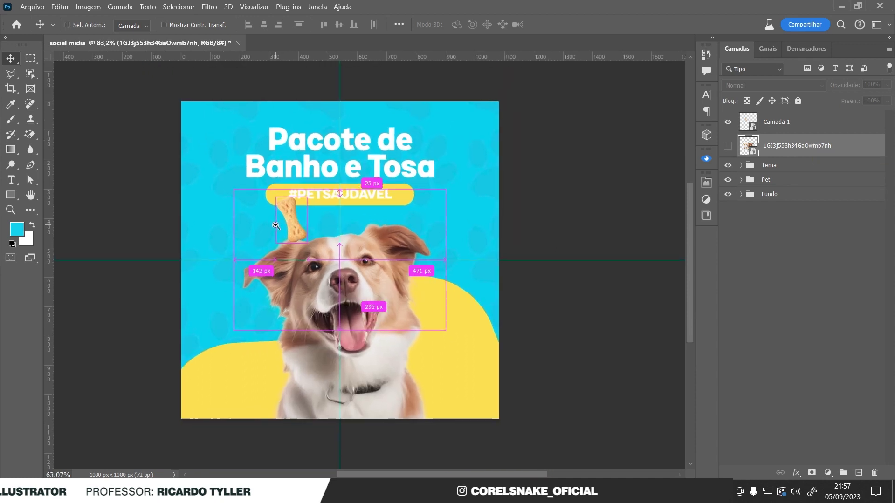
Enlarge the bone biscuit about threefold, tilt it, and place it in the bottom-left corner
{"action": "left_click", "coordinate": [298, 226], "text": "ctrl"}
{"action": "key", "text": "ctrl+t"}
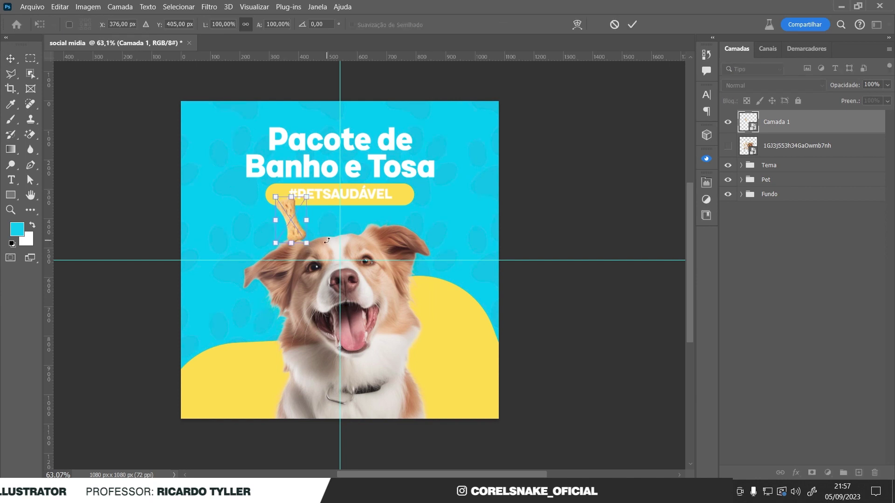
{"action": "left_click_drag", "start_coordinate": [309, 219], "coordinate": [340, 210]}
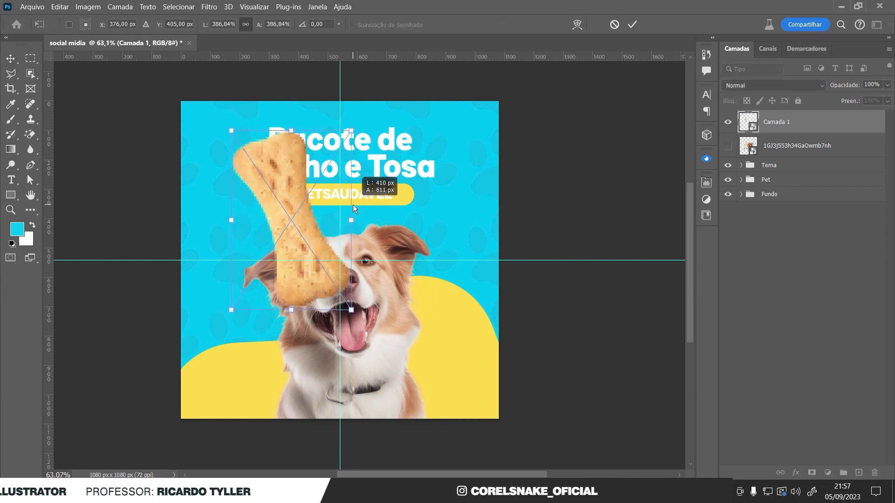
{"action": "mouse_move", "coordinate": [298, 190]}
{"action": "left_mouse_down"}
{"action": "mouse_move", "coordinate": [308, 361]}
{"action": "mouse_move", "coordinate": [287, 395]}
{"action": "left_mouse_up"}
{"action": "left_click_drag", "start_coordinate": [329, 333], "coordinate": [284, 328]}
{"action": "left_click_drag", "start_coordinate": [273, 382], "coordinate": [270, 397]}
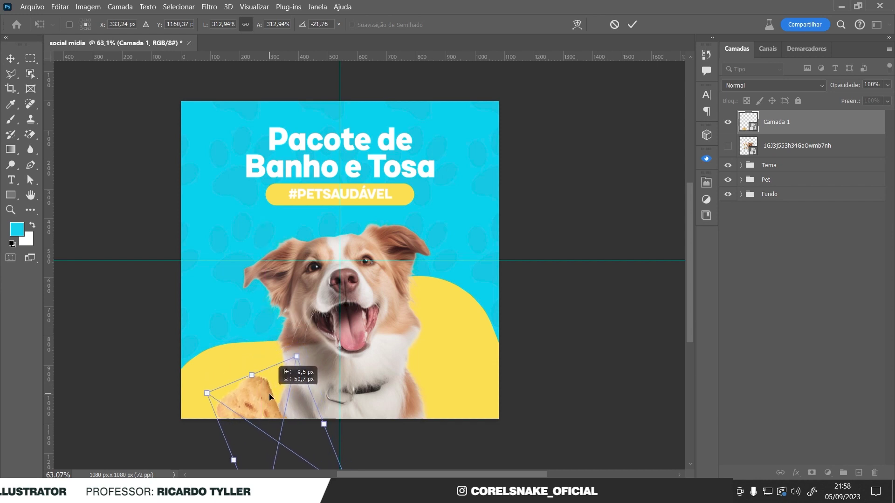
{"action": "left_click_drag", "start_coordinate": [327, 347], "coordinate": [340, 340]}
{"action": "mouse_move", "coordinate": [265, 395]}
{"action": "left_mouse_down"}
{"action": "mouse_move", "coordinate": [274, 390]}
{"action": "mouse_move", "coordinate": [264, 159]}
{"action": "left_mouse_up"}
{"action": "key", "text": "Return"}
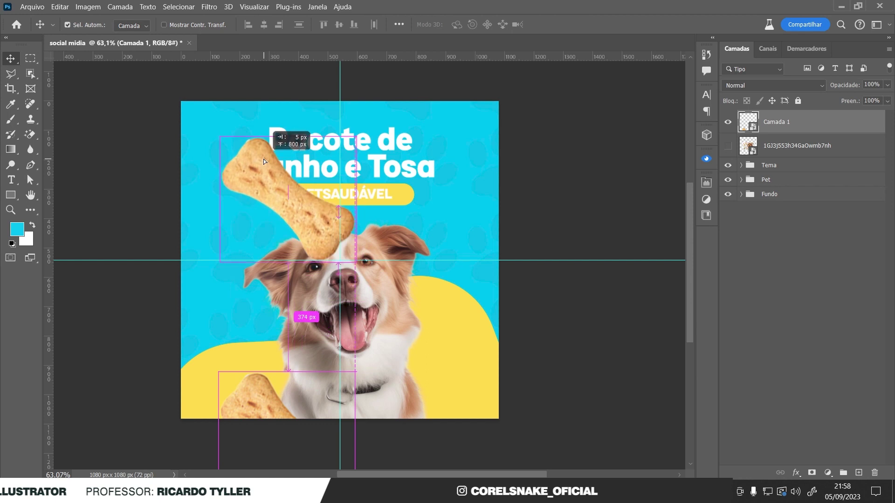
Scale and position a second bone copy in the top-left corner
{"action": "key", "text": "ctrl+t"}
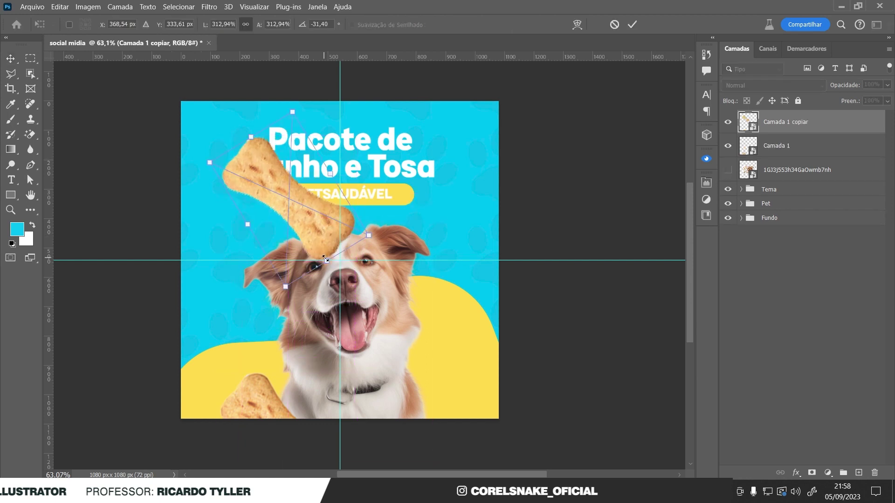
{"action": "mouse_move", "coordinate": [368, 235]}
{"action": "left_mouse_down"}
{"action": "mouse_move", "coordinate": [424, 258]}
{"action": "mouse_move", "coordinate": [245, 122]}
{"action": "mouse_move", "coordinate": [250, 103]}
{"action": "left_mouse_up"}
{"action": "left_click_drag", "start_coordinate": [271, 134], "coordinate": [233, 131]}
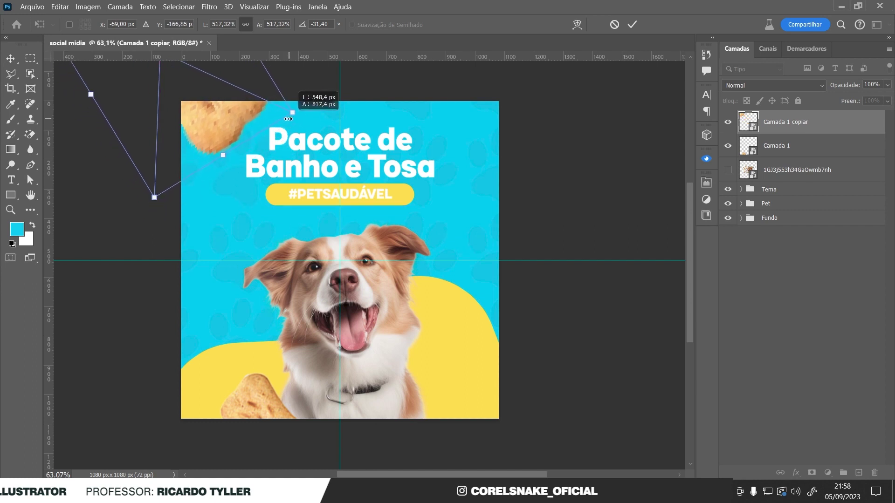
{"action": "key", "text": "Return"}
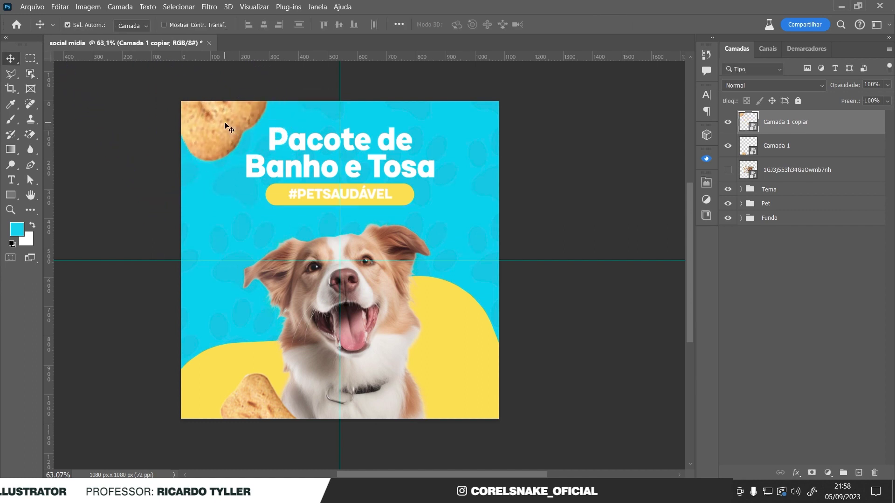
{"action": "left_click_drag", "start_coordinate": [225, 124], "coordinate": [480, 396]}
Rotate, shrink and place a third bone copy on the dog at right
{"action": "key", "text": "ctrl+t"}
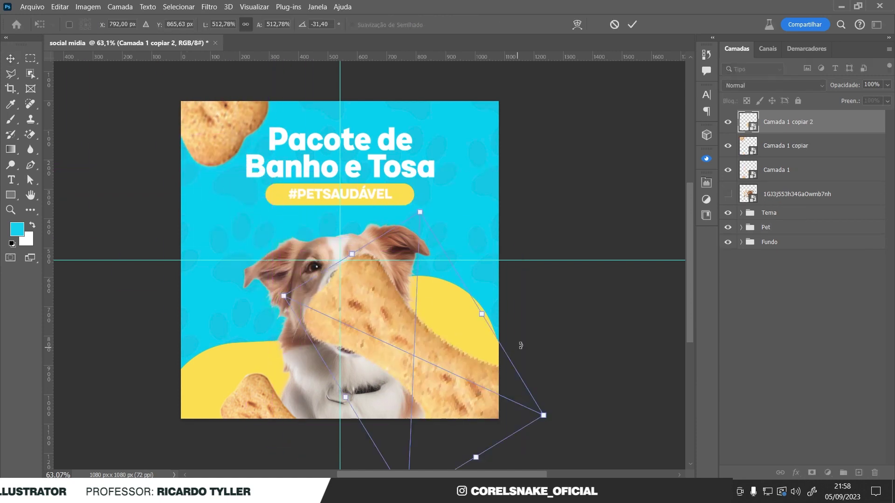
{"action": "left_click_drag", "start_coordinate": [565, 410], "coordinate": [529, 334]}
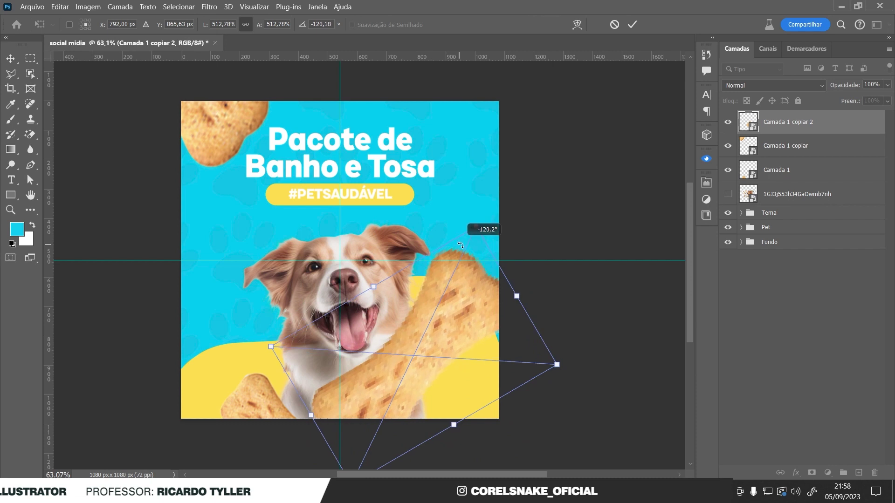
{"action": "mouse_move", "coordinate": [529, 334]}
{"action": "left_mouse_down"}
{"action": "mouse_move", "coordinate": [491, 348]}
{"action": "mouse_move", "coordinate": [465, 328]}
{"action": "mouse_move", "coordinate": [467, 338]}
{"action": "left_mouse_up"}
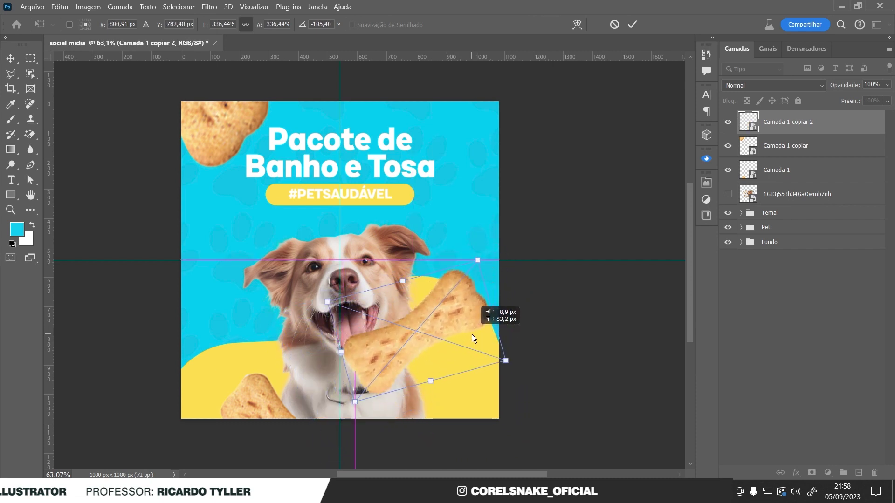
{"action": "key", "text": "Return"}
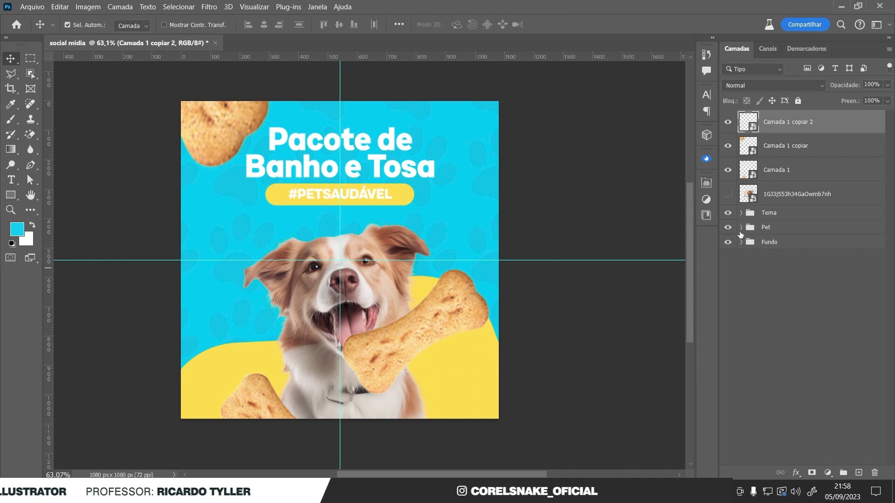
{"action": "left_click", "coordinate": [742, 229]}
Move the right-hand bone into the Pet group so it sits behind the dog
{"action": "left_click_drag", "start_coordinate": [750, 125], "coordinate": [763, 256]}
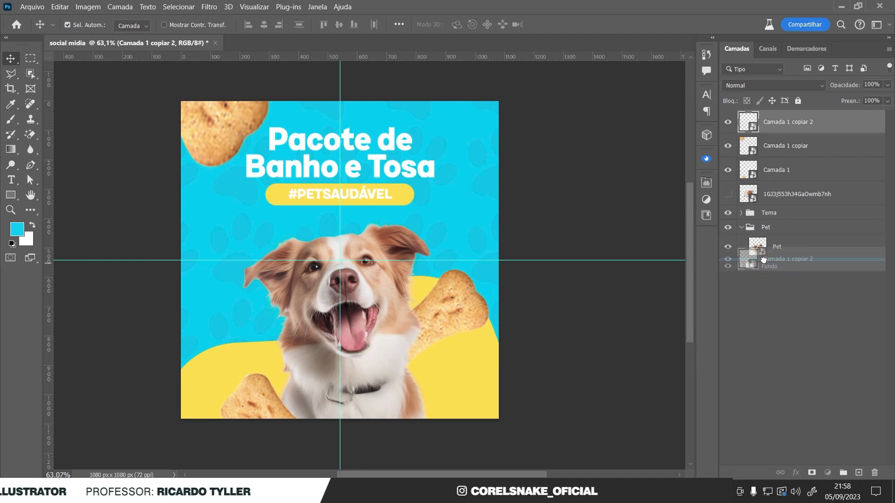
{"action": "left_click_drag", "start_coordinate": [447, 316], "coordinate": [451, 317]}
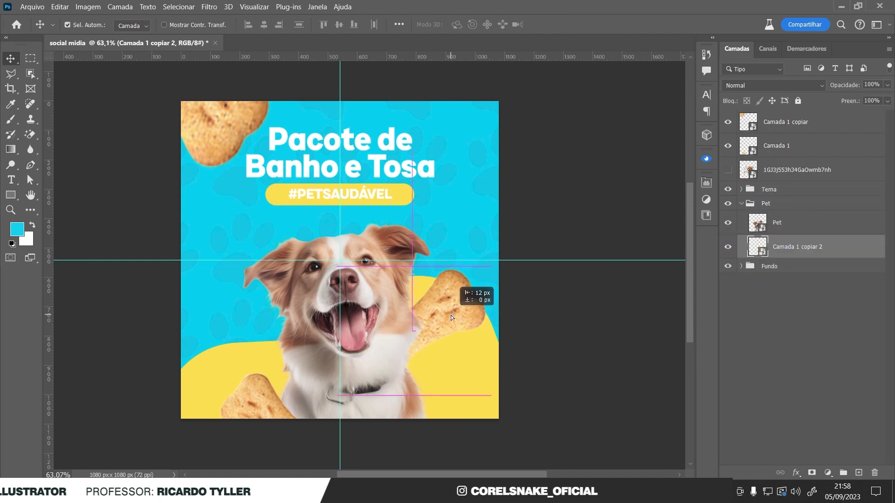
{"action": "left_click_drag", "start_coordinate": [451, 317], "coordinate": [456, 317]}
Scale the bottom-left bone biscuit up slightly and reposition it
{"action": "left_click", "coordinate": [266, 406]}
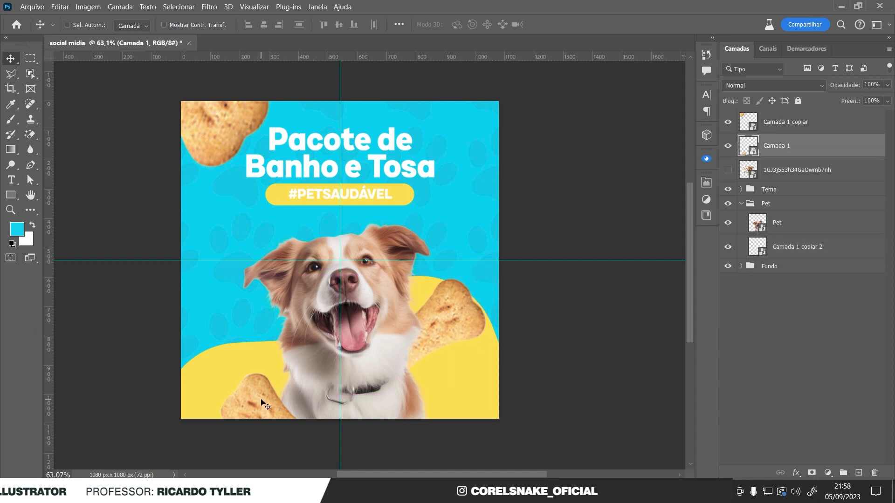
{"action": "key", "text": "ctrl+t"}
{"action": "left_click_drag", "start_coordinate": [291, 348], "coordinate": [296, 332]}
{"action": "left_click_drag", "start_coordinate": [266, 396], "coordinate": [269, 400]}
{"action": "key", "text": "Return"}
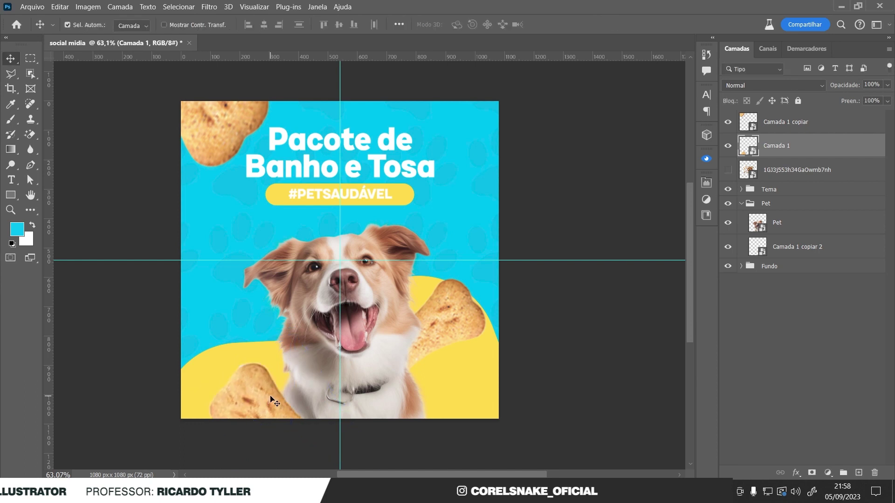
{"action": "left_click", "coordinate": [215, 120]}
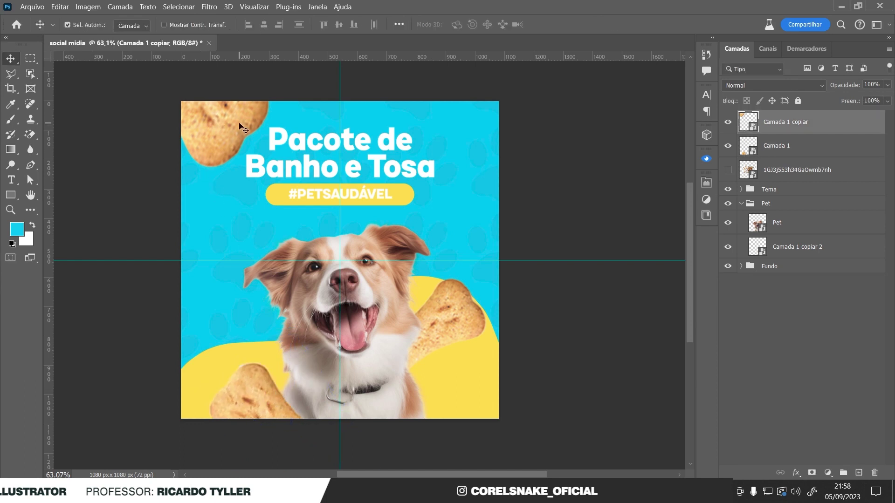
{"action": "left_click", "coordinate": [213, 6]}
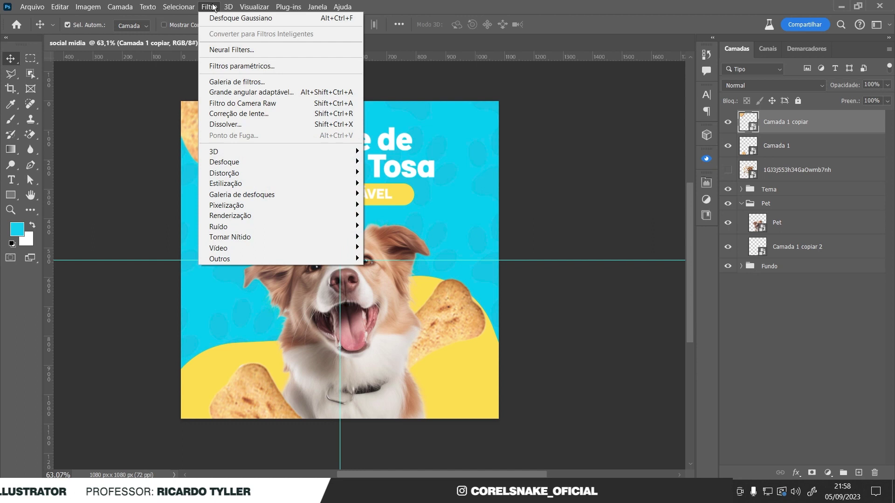
{"action": "mouse_move", "coordinate": [279, 161]}
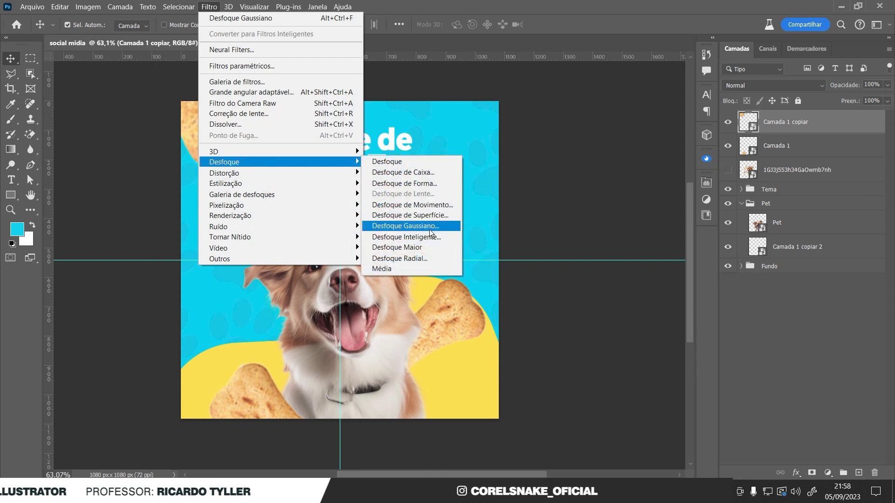
Apply a Gaussian blur smart filter to the top-left biscuit
{"action": "left_click", "coordinate": [429, 229]}
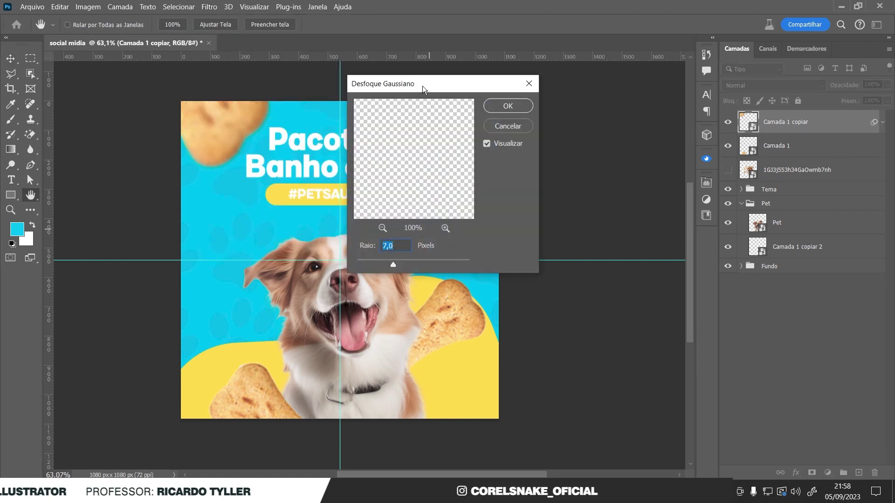
{"action": "left_click", "coordinate": [499, 108]}
{"action": "left_click", "coordinate": [459, 307]}
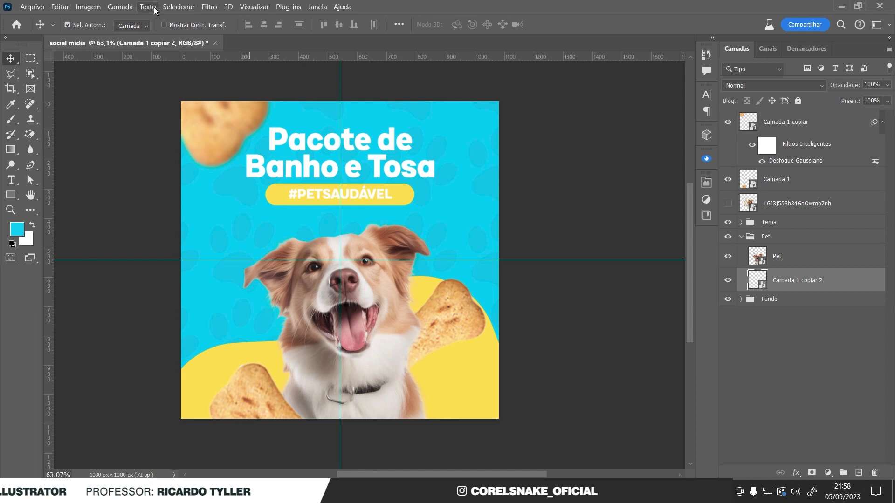
{"action": "left_click", "coordinate": [209, 7]}
{"action": "mouse_move", "coordinate": [223, 161]}
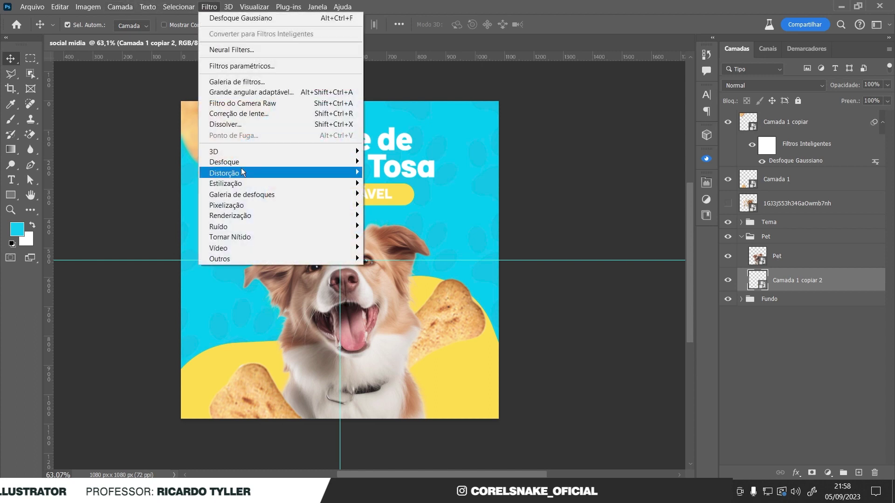
{"action": "left_click", "coordinate": [450, 225]}
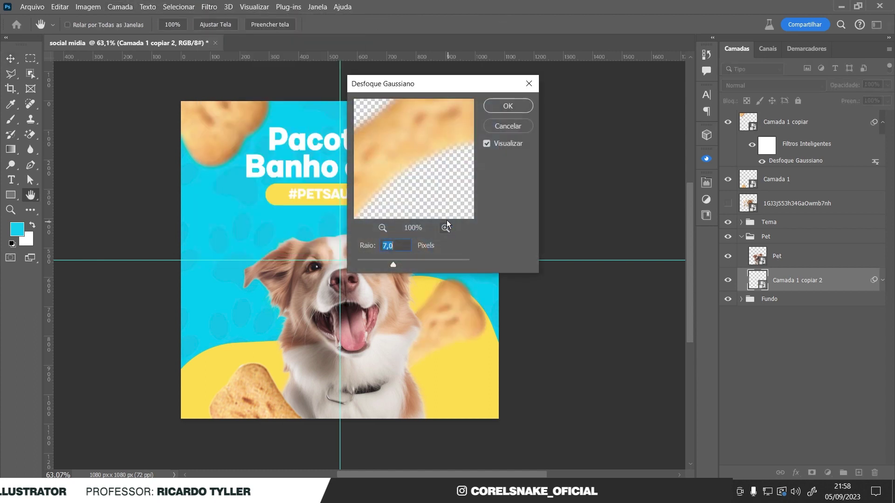
{"action": "left_click", "coordinate": [514, 127]}
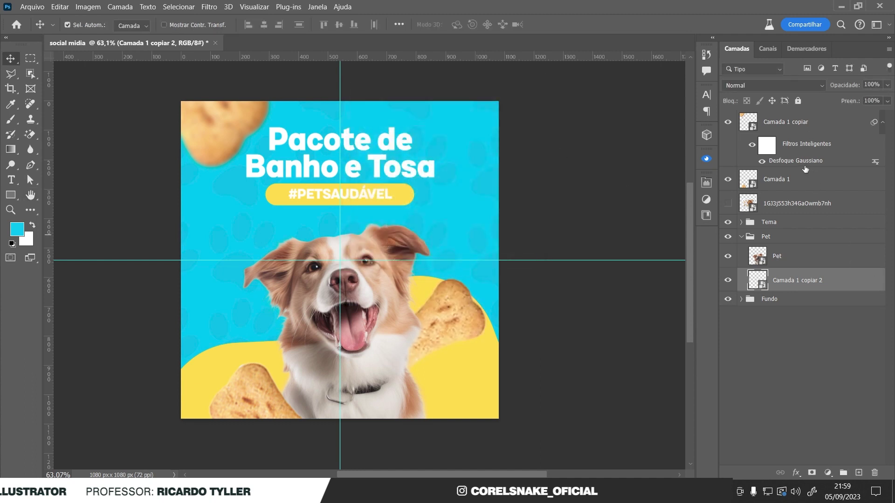
Copy the Gaussian blur onto the right-hand and bottom-left biscuits, then collapse the filter lists and Pet group
{"action": "key", "text": "alt"}
{"action": "left_click_drag", "start_coordinate": [801, 162], "coordinate": [788, 288]}
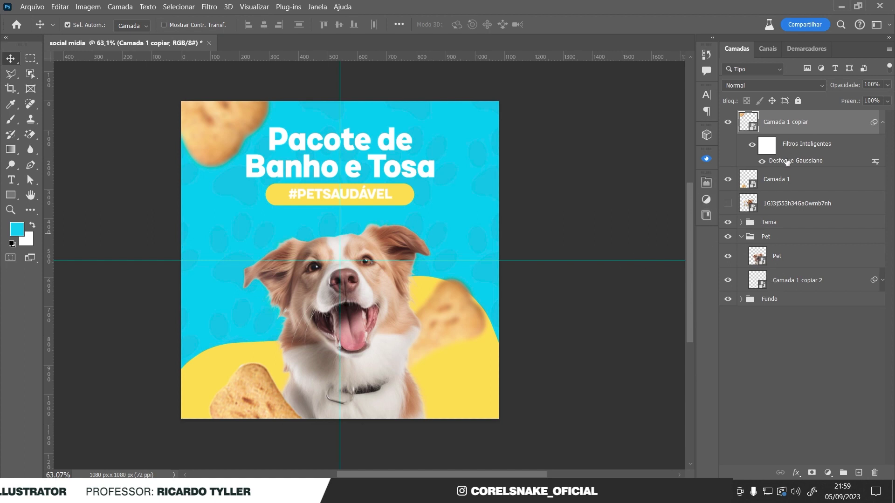
{"action": "left_click_drag", "start_coordinate": [787, 161], "coordinate": [778, 188]}
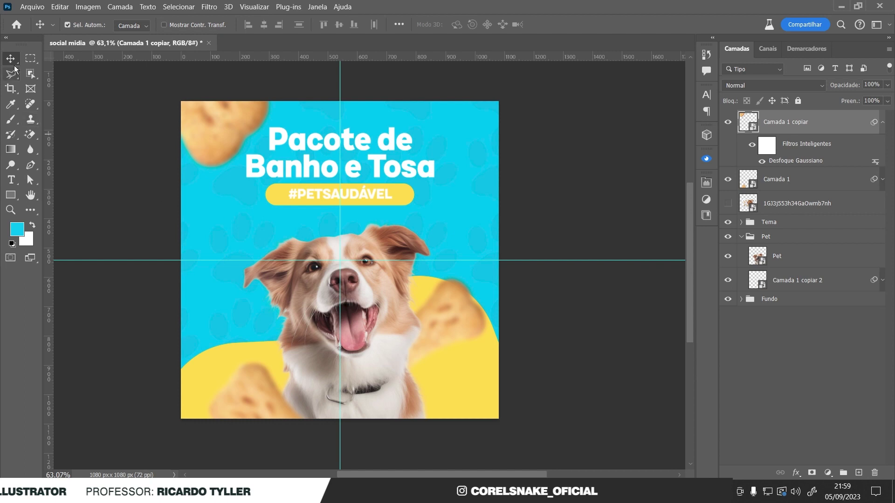
{"action": "left_click", "coordinate": [91, 91]}
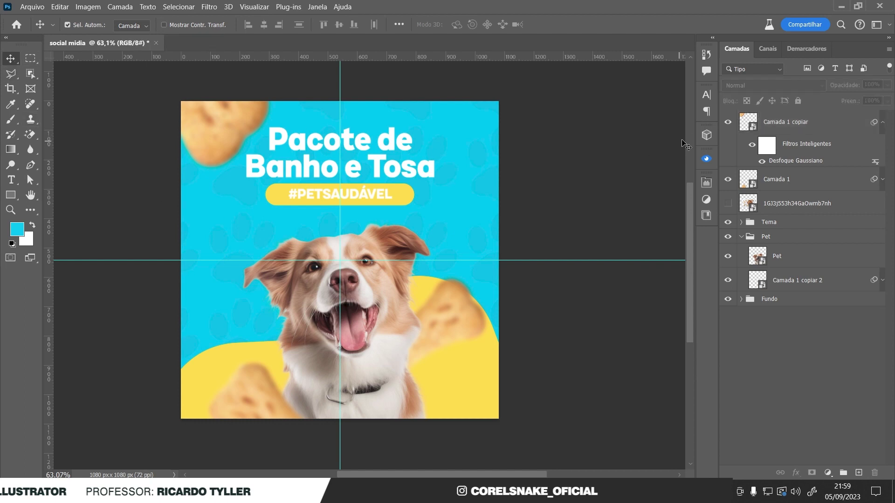
{"action": "left_click", "coordinate": [884, 122]}
{"action": "left_click", "coordinate": [883, 146]}
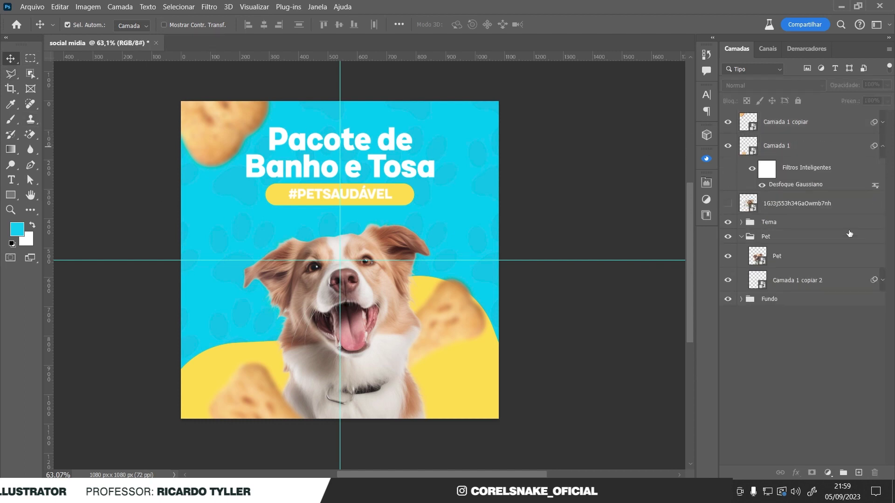
{"action": "left_click", "coordinate": [882, 145]}
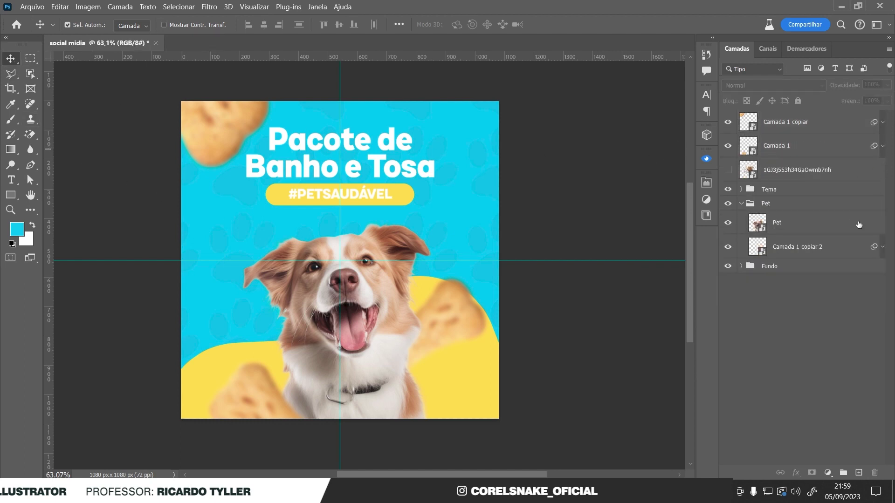
{"action": "left_click", "coordinate": [741, 203]}
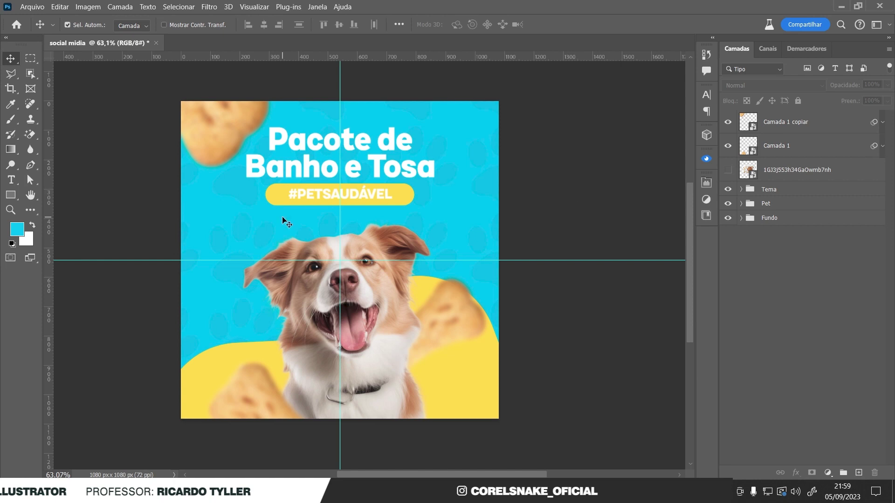
{"action": "left_click", "coordinate": [223, 129]}
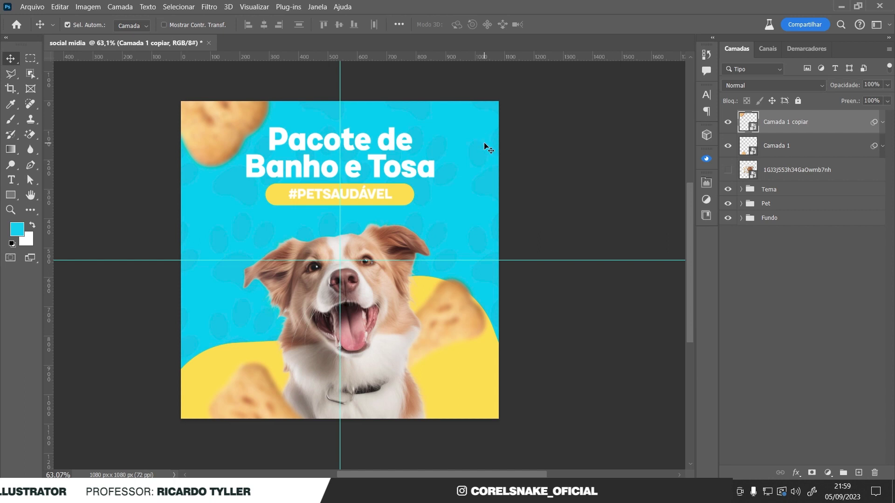
{"action": "key", "text": "ctrl+l"}
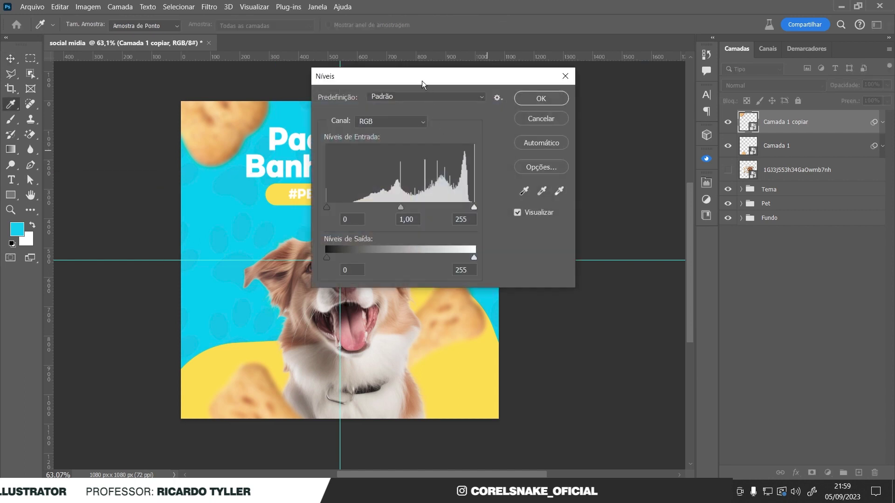
Darken the top-left biscuit's midtones with Levels to about 0.9
{"action": "left_click_drag", "start_coordinate": [422, 81], "coordinate": [630, 180]}
{"action": "left_click_drag", "start_coordinate": [683, 307], "coordinate": [693, 308]}
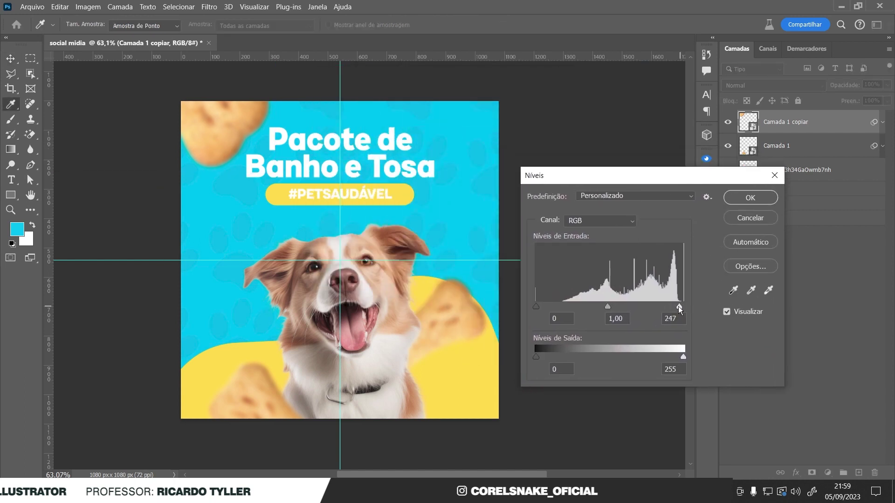
{"action": "left_click_drag", "start_coordinate": [613, 308], "coordinate": [615, 308]}
{"action": "left_click", "coordinate": [615, 308]}
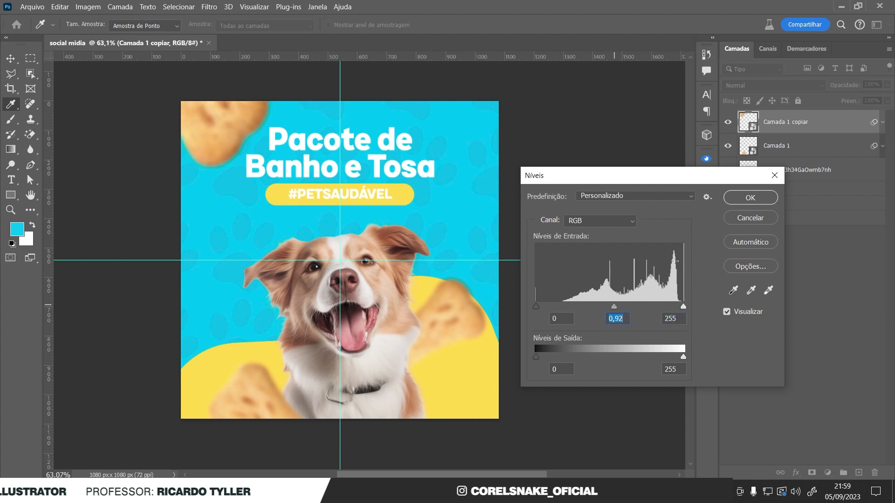
{"action": "left_click", "coordinate": [750, 198]}
Darken the right-hand and bottom-left biscuits' midtones with Levels
{"action": "key", "text": "v"}
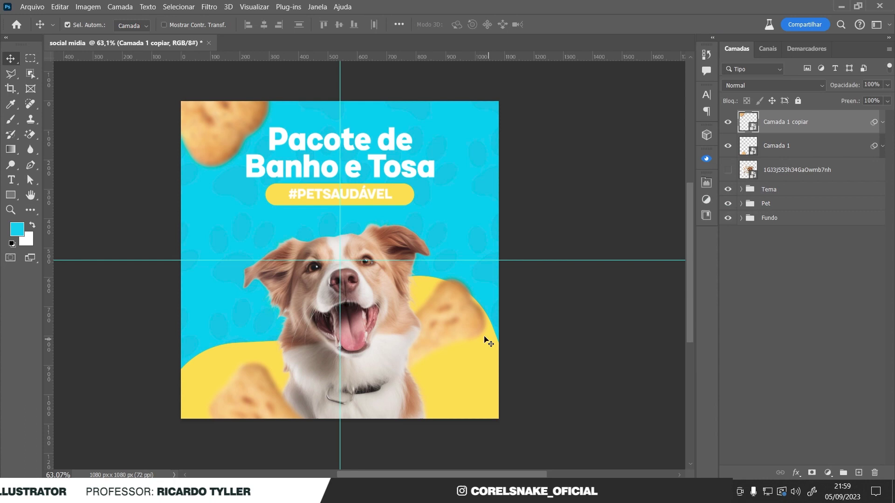
{"action": "key", "text": "ctrl+j"}
{"action": "key", "text": "ctrl+l"}
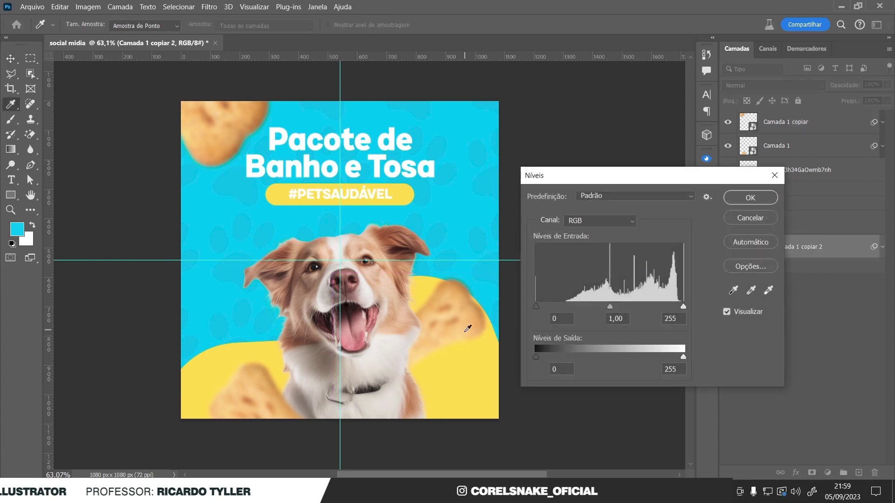
{"action": "left_click_drag", "start_coordinate": [610, 309], "coordinate": [615, 308]}
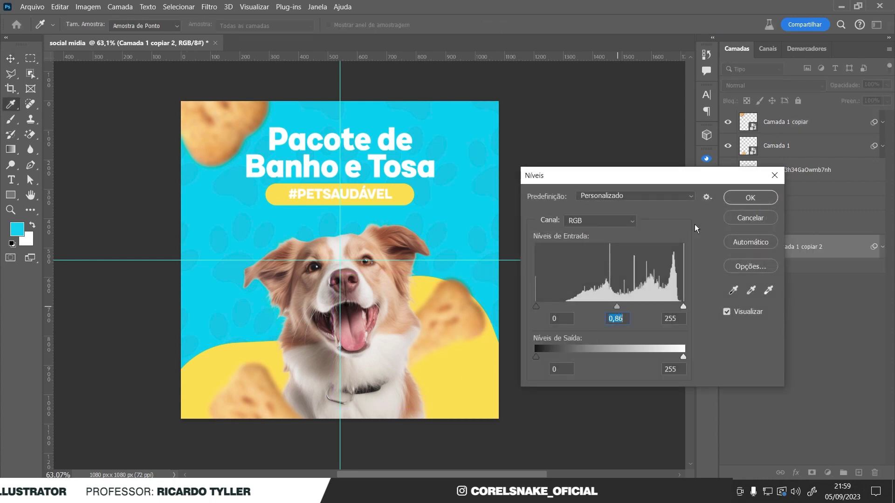
{"action": "left_click", "coordinate": [750, 197]}
{"action": "left_click", "coordinate": [256, 409]}
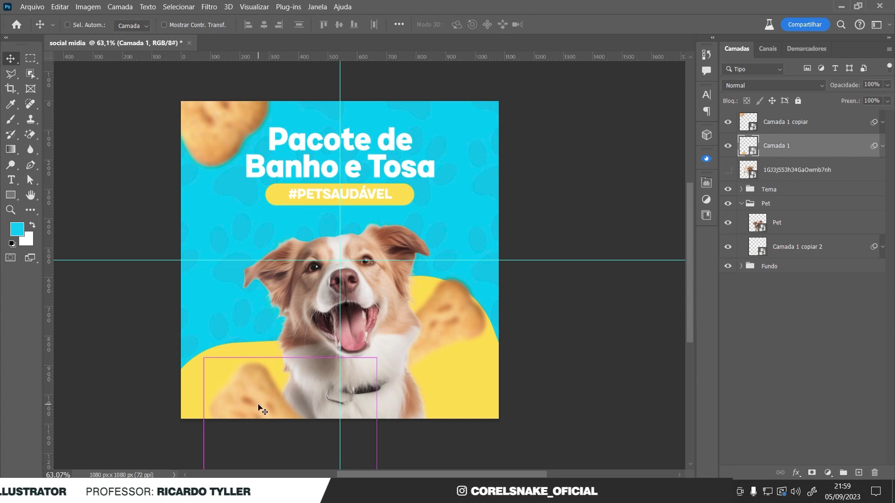
{"action": "key", "text": "ctrl+l"}
{"action": "left_click_drag", "start_coordinate": [610, 308], "coordinate": [619, 307]}
{"action": "left_click", "coordinate": [749, 197]}
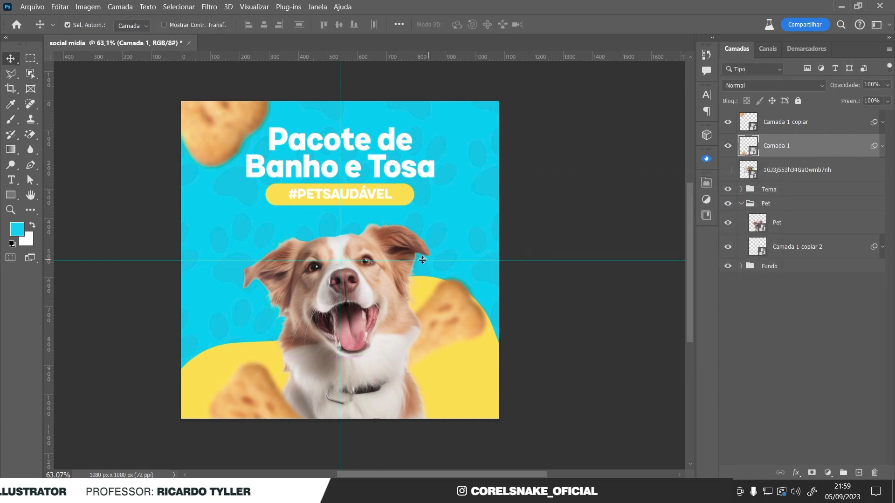
Apply a slight Levels midtone and highlight adjustment to the dog
{"action": "left_click", "coordinate": [389, 284]}
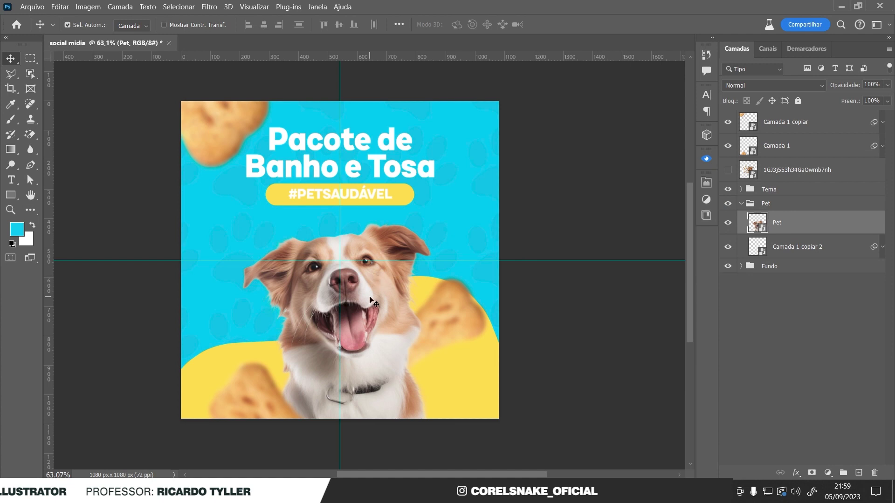
{"action": "key", "text": "ctrl+l"}
{"action": "left_click_drag", "start_coordinate": [610, 308], "coordinate": [613, 308]}
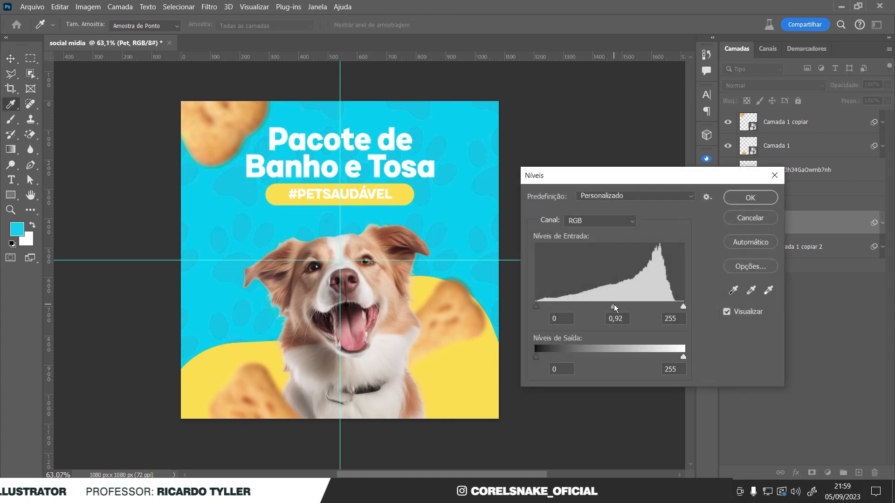
{"action": "left_click", "coordinate": [679, 307]}
{"action": "left_click", "coordinate": [750, 198]}
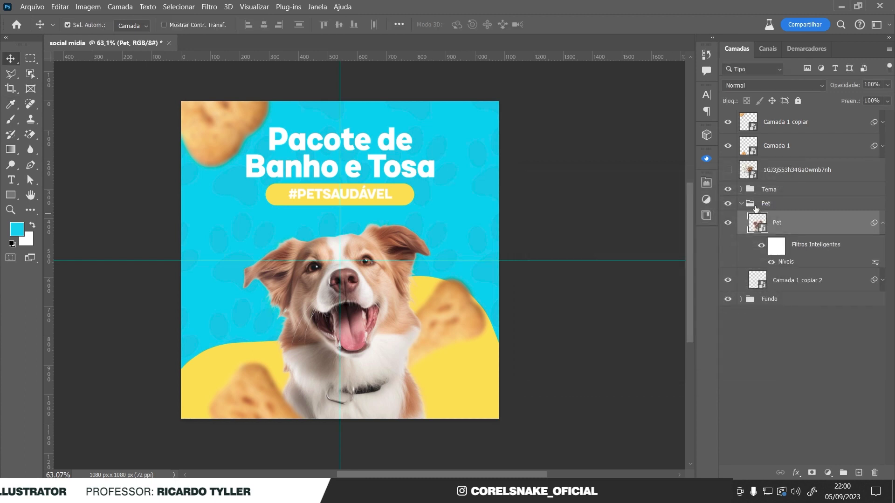
Group the three loose biscuit layers into a group named Elementos
{"action": "left_click", "coordinate": [741, 203]}
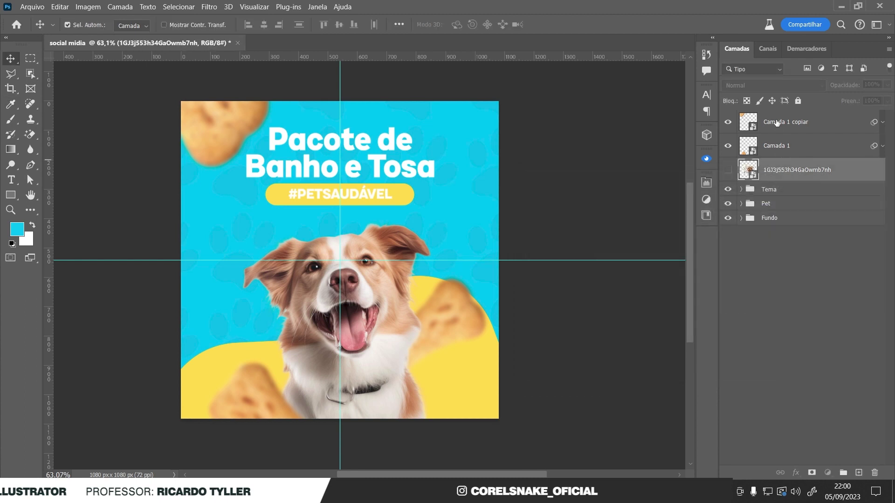
{"action": "left_click", "coordinate": [776, 123], "text": "shift"}
{"action": "key", "text": "ctrl+g"}
{"action": "double_click", "coordinate": [770, 120]}
{"action": "type", "text": "E"}
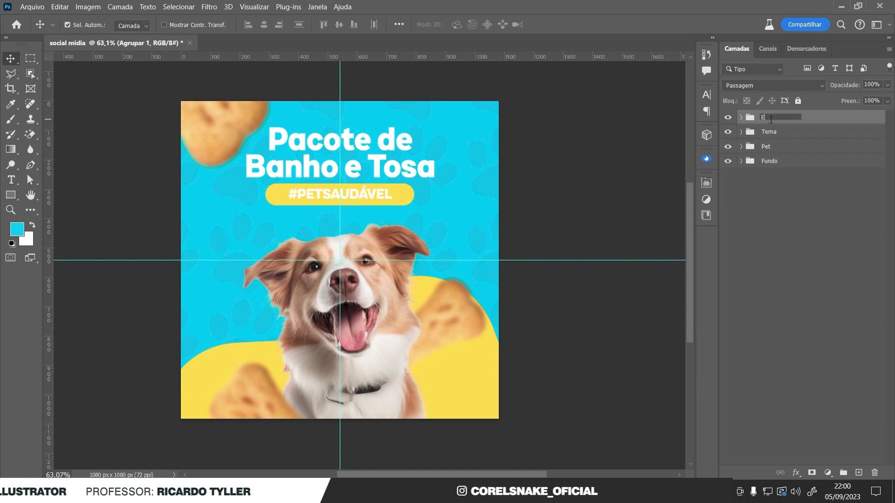
{"action": "type", "text": "lementos"}
{"action": "key", "text": "Return"}
Nudge the Tema headline group slightly lower and hide the guides
{"action": "left_click", "coordinate": [770, 133]}
{"action": "key", "text": "ctrl+t"}
{"action": "left_click_drag", "start_coordinate": [379, 159], "coordinate": [379, 166]}
{"action": "key", "text": "Return"}
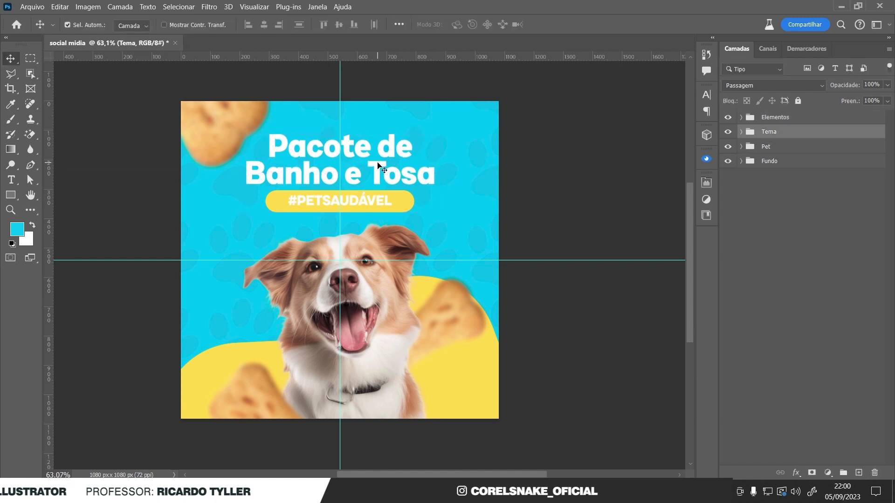
{"action": "scroll", "coordinate": [362, 178], "scroll_direction": "up", "scroll_amount": 1}
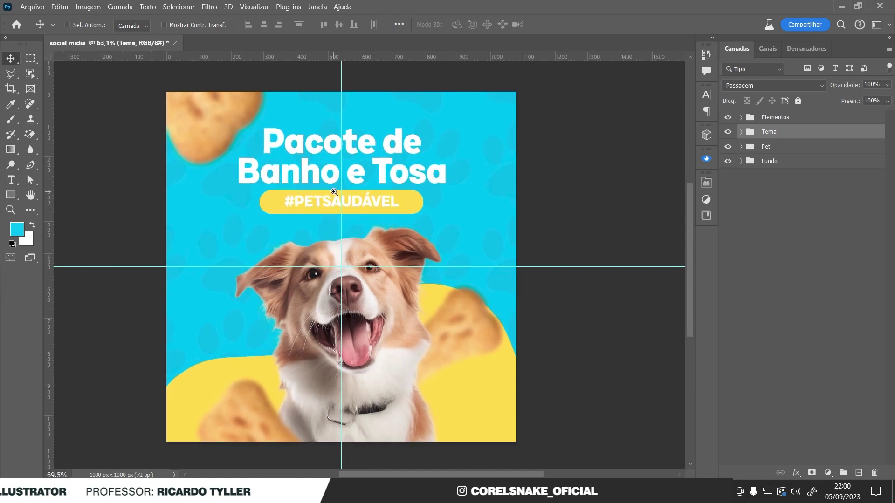
{"action": "key", "text": "ctrl+semicolon"}
{"action": "scroll", "coordinate": [466, 242], "scroll_direction": "left", "scroll_amount": 2}
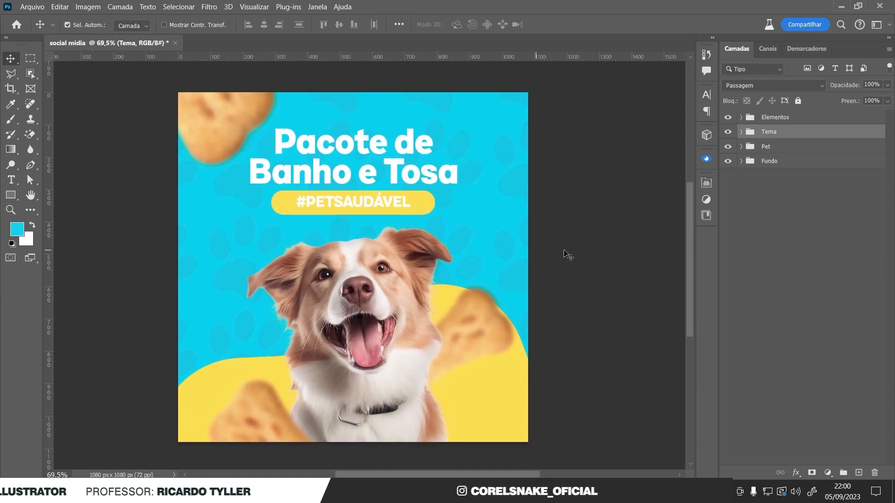